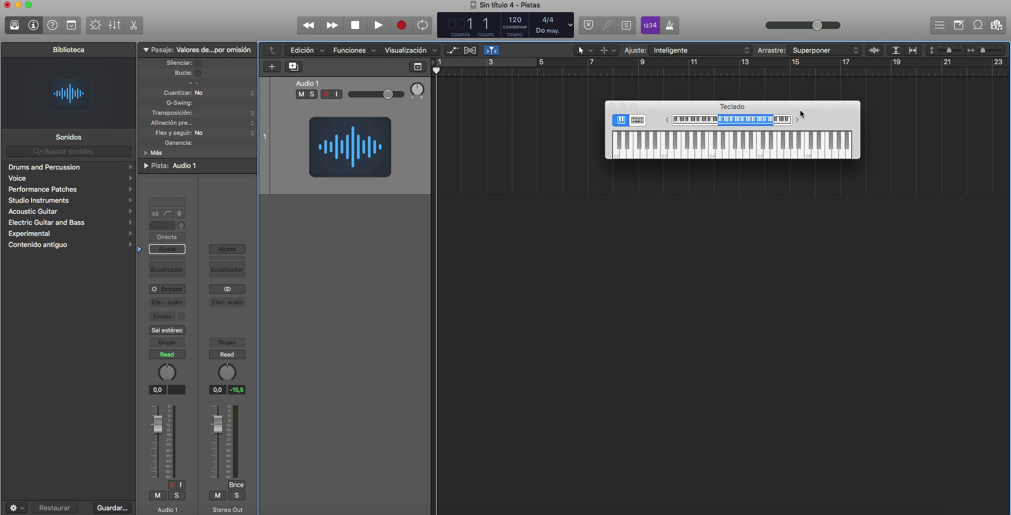
Step: Slightly reduce the audio track's height and rename the track "me tiro a la pileta"
{"action": "left_click_drag", "start_coordinate": [800, 113], "coordinate": [866, 126]}
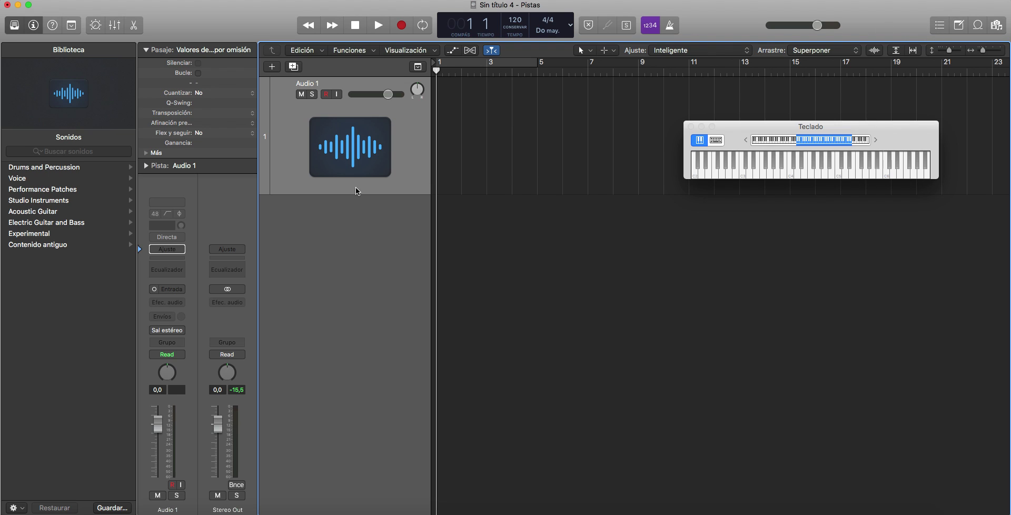
{"action": "mouse_move", "coordinate": [357, 193]}
{"action": "left_mouse_down"}
{"action": "mouse_move", "coordinate": [363, 175]}
{"action": "mouse_move", "coordinate": [363, 184]}
{"action": "left_mouse_up"}
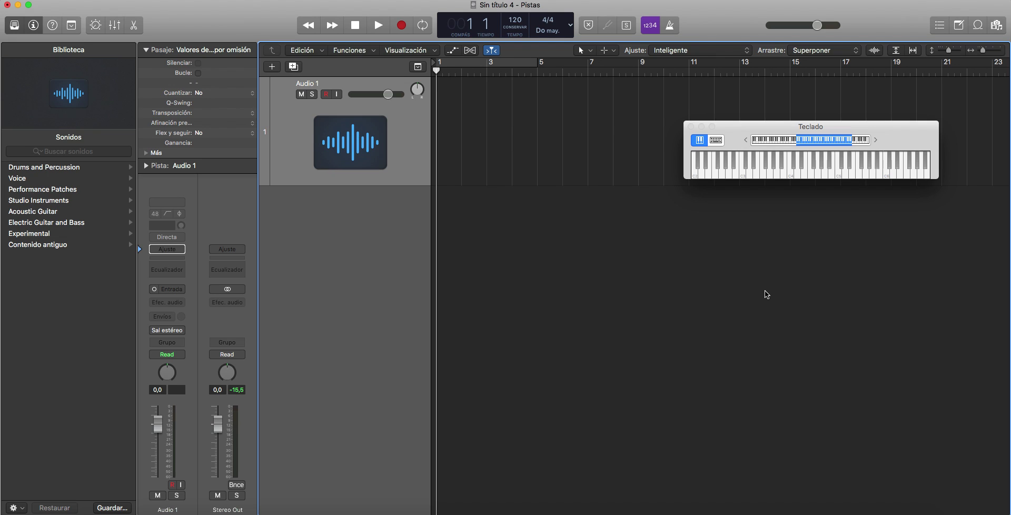
{"action": "double_click", "coordinate": [318, 84]}
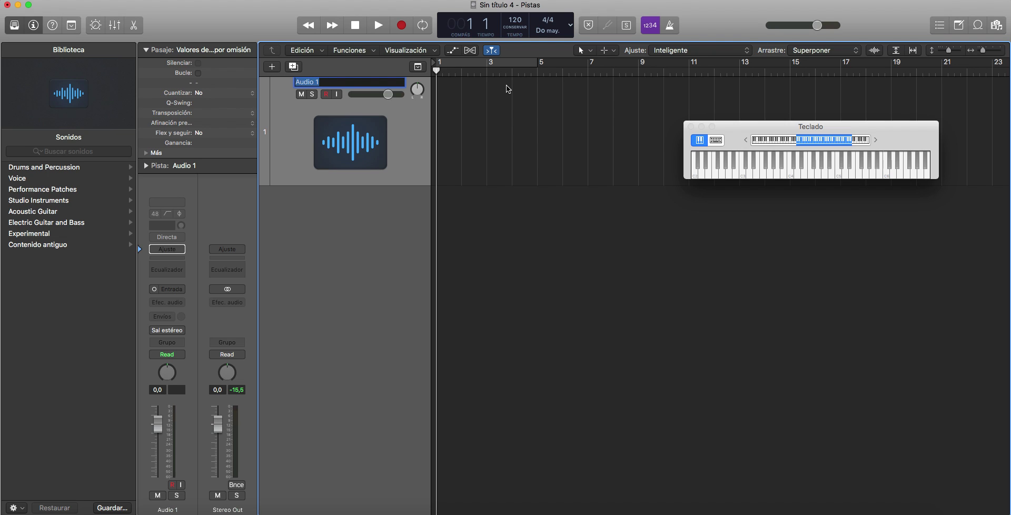
{"action": "key", "text": "BackSpace"}
{"action": "key", "text": "Return"}
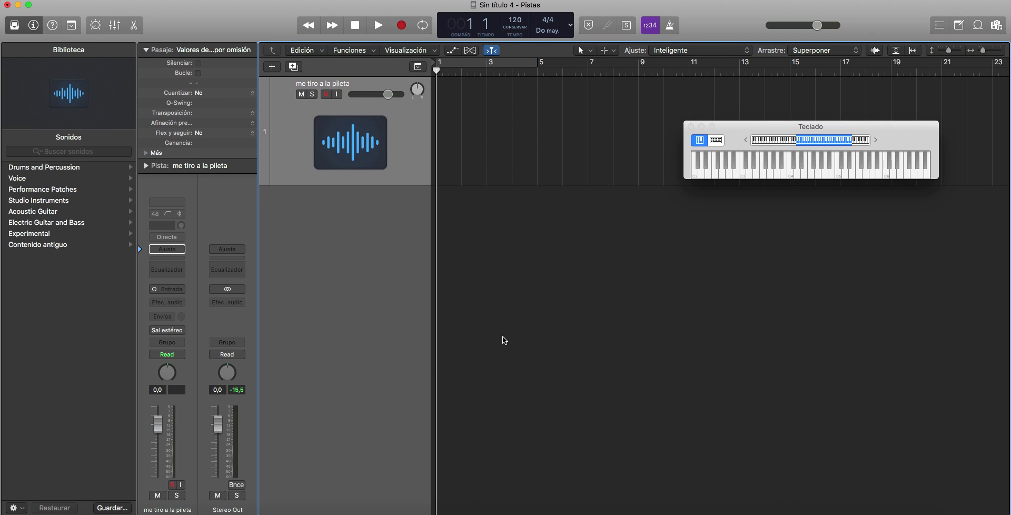
Step: Show the Apple Loops browser, move the Teclado window clear of it, and filter the loops to favorites only
{"action": "scroll", "coordinate": [503, 337], "scroll_direction": "right", "scroll_amount": 1}
{"action": "scroll", "coordinate": [779, 274], "scroll_direction": "left", "scroll_amount": 2}
{"action": "left_click", "coordinate": [978, 24]}
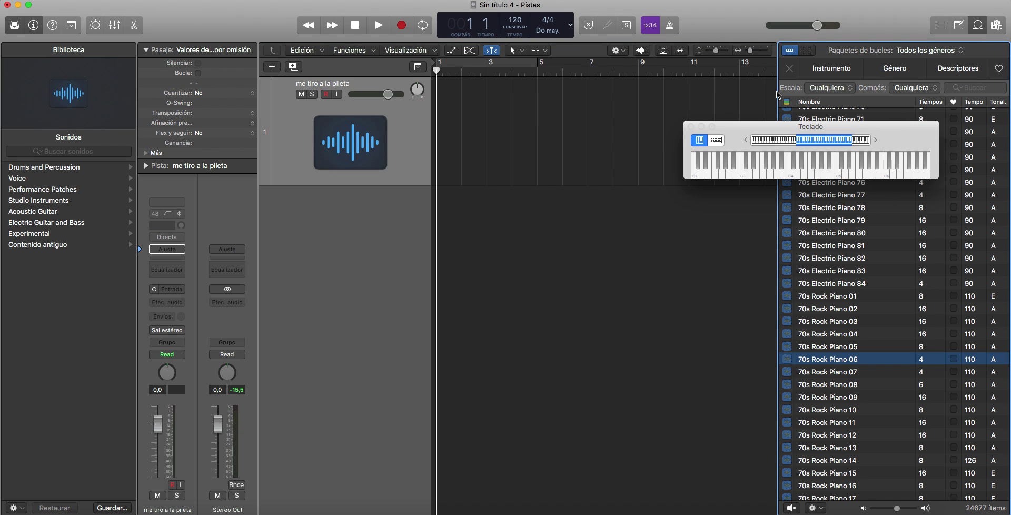
{"action": "left_click_drag", "start_coordinate": [721, 129], "coordinate": [566, 108]}
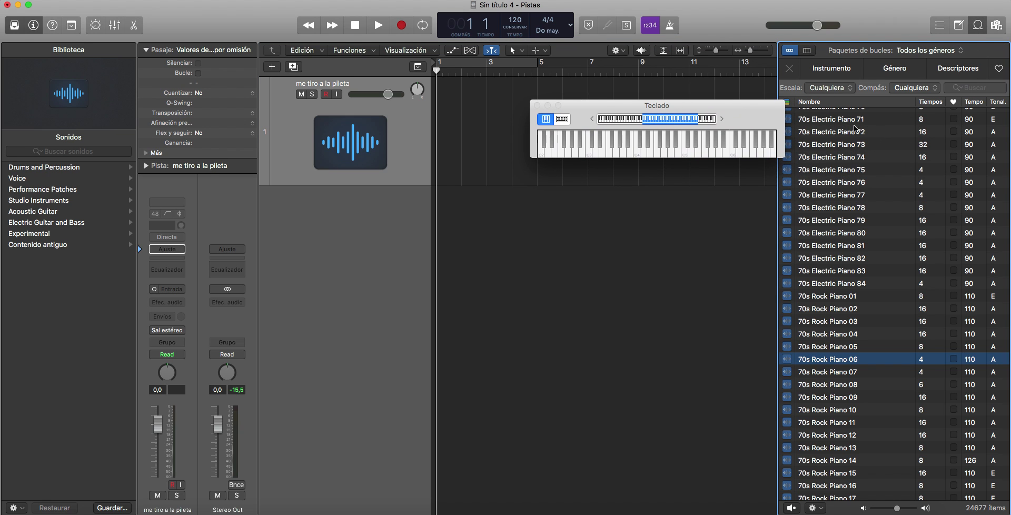
{"action": "left_click_drag", "start_coordinate": [750, 109], "coordinate": [690, 108]}
{"action": "scroll", "coordinate": [864, 293], "scroll_direction": "down", "scroll_amount": 15}
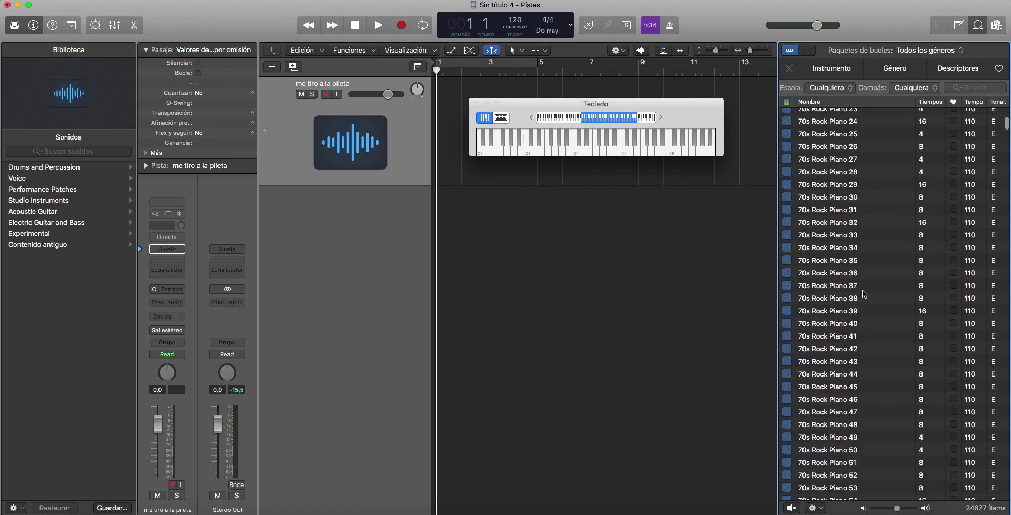
{"action": "scroll", "coordinate": [864, 294], "scroll_direction": "up", "scroll_amount": 20}
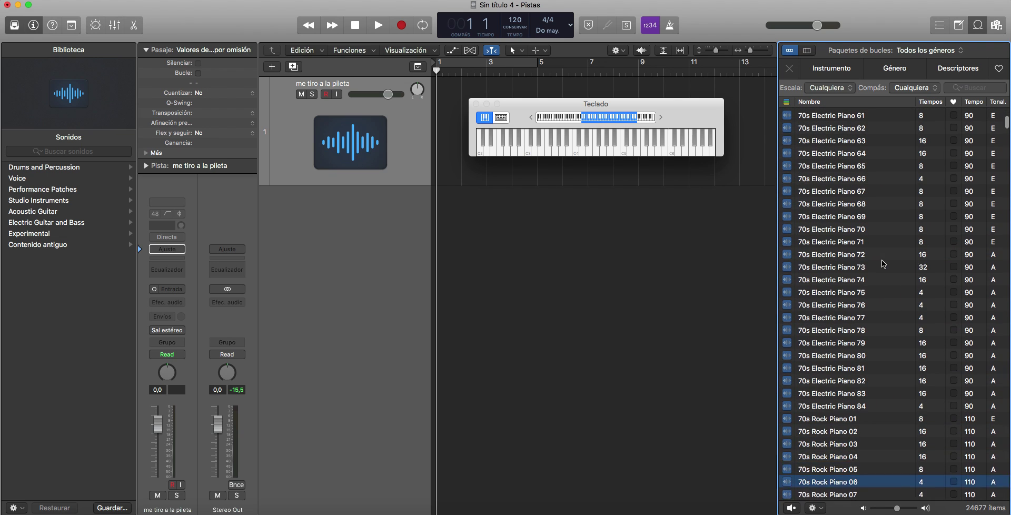
{"action": "scroll", "coordinate": [883, 265], "scroll_direction": "up", "scroll_amount": 15}
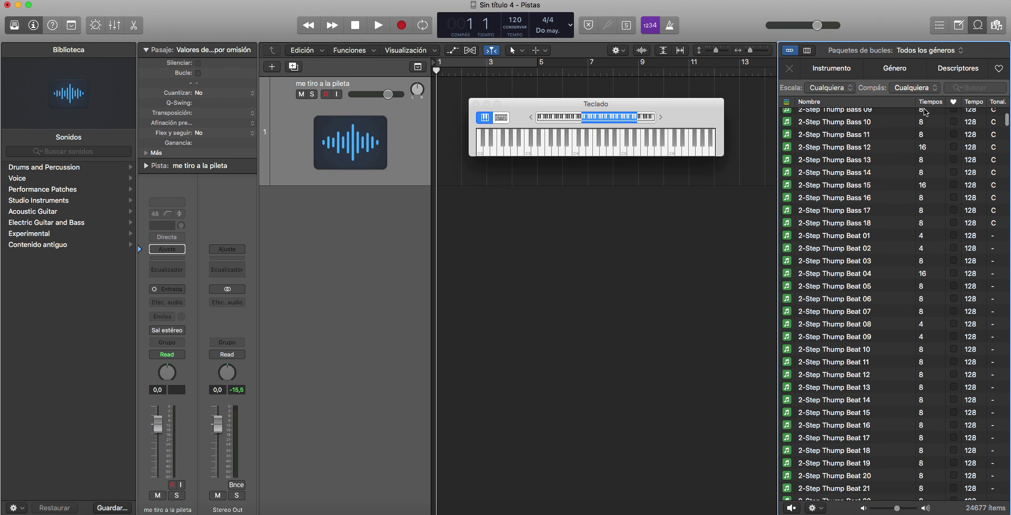
{"action": "left_click", "coordinate": [999, 68]}
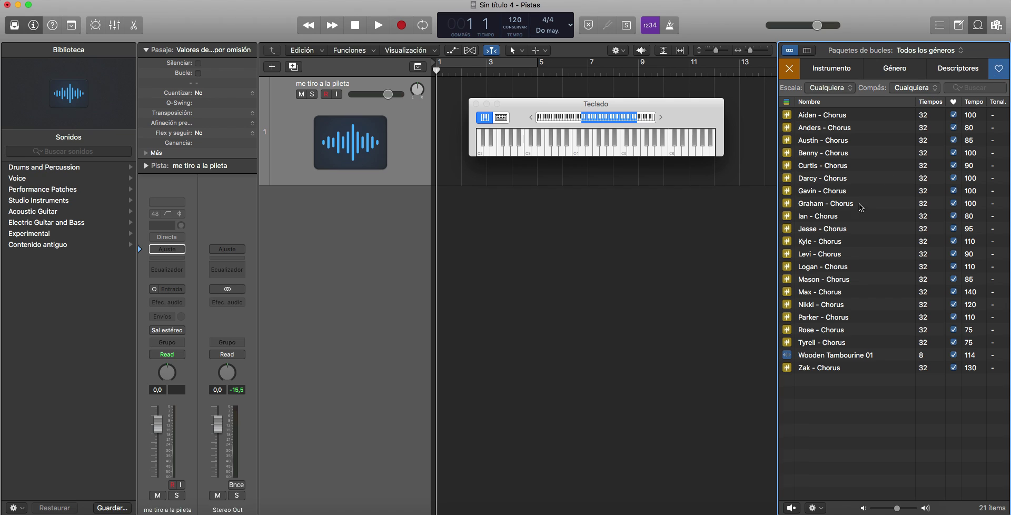
Step: Audition the favorite loops Levi, Max, Nikki, Rose, Tyrell and Zak - Chorus, plus Wooden Tambourine 01
{"action": "left_click", "coordinate": [827, 254]}
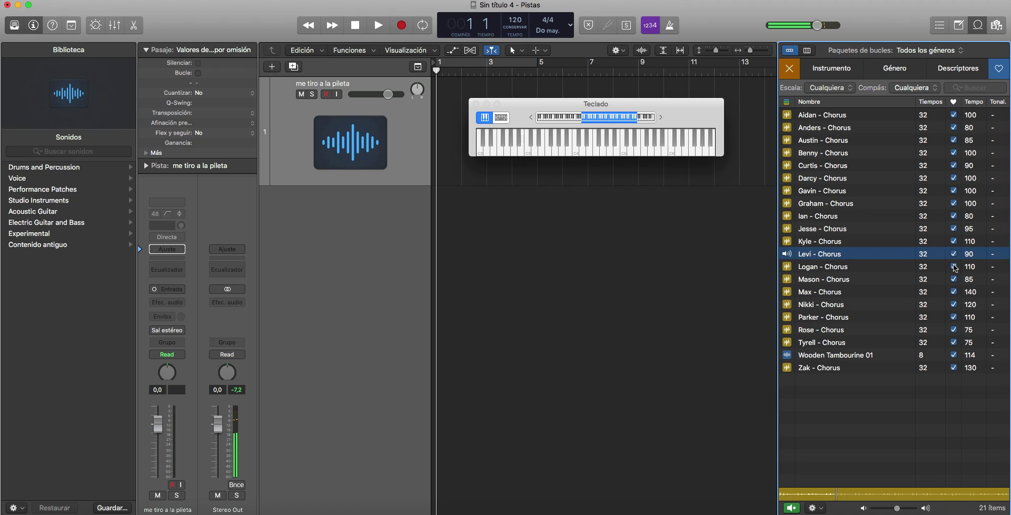
{"action": "left_click", "coordinate": [843, 293]}
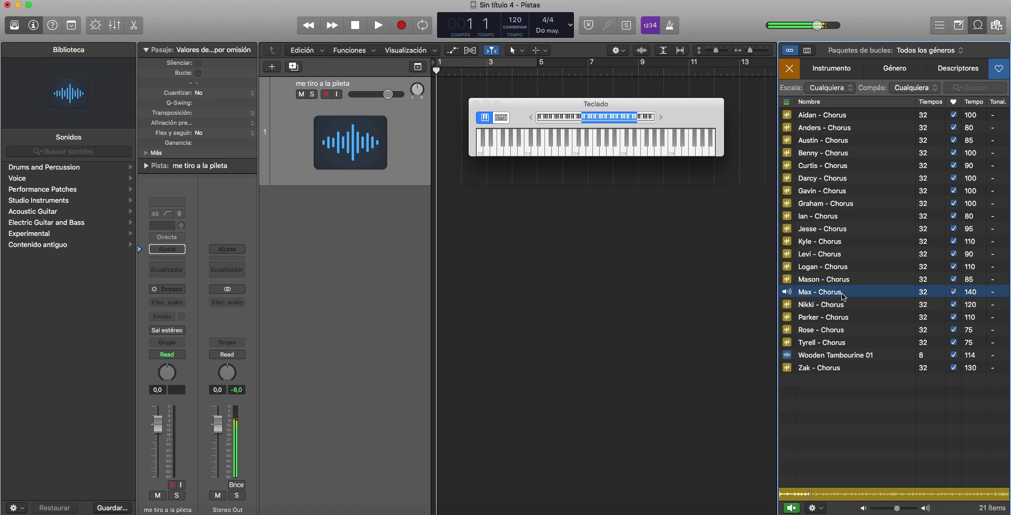
{"action": "left_click", "coordinate": [839, 307]}
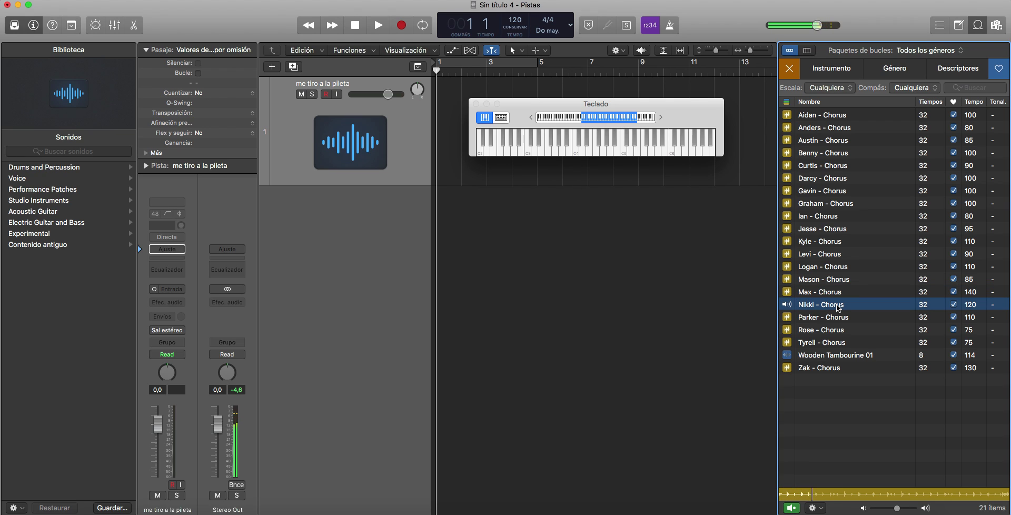
{"action": "left_click", "coordinate": [830, 331]}
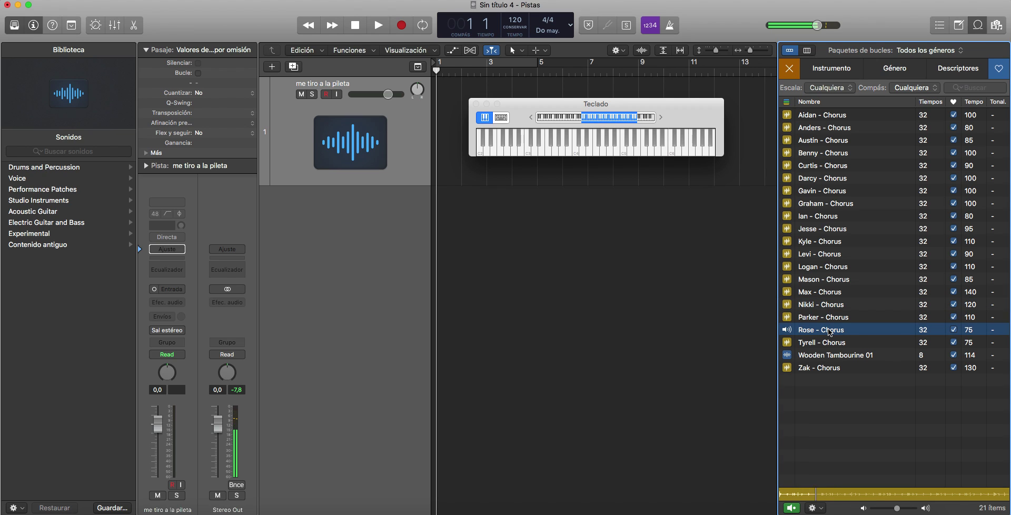
{"action": "left_click", "coordinate": [830, 343]}
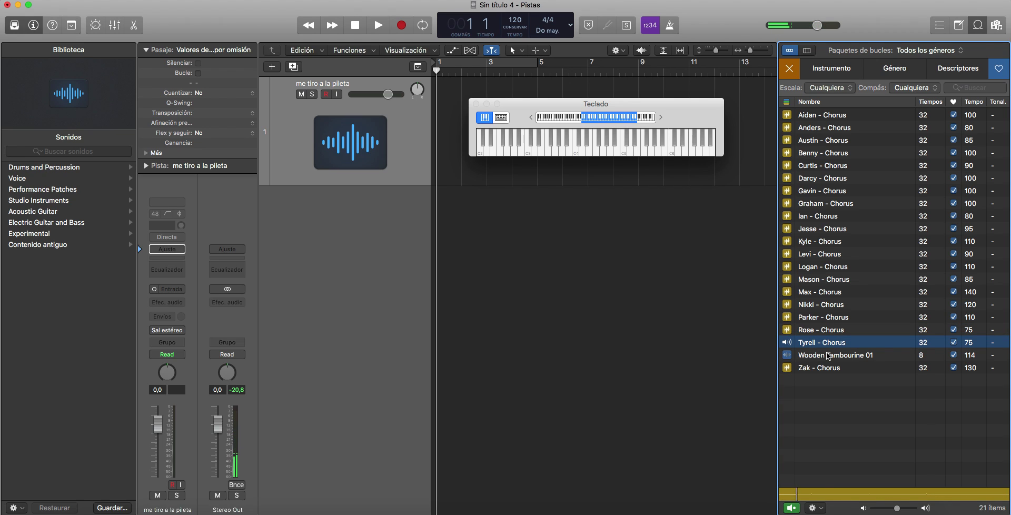
{"action": "left_click", "coordinate": [829, 356]}
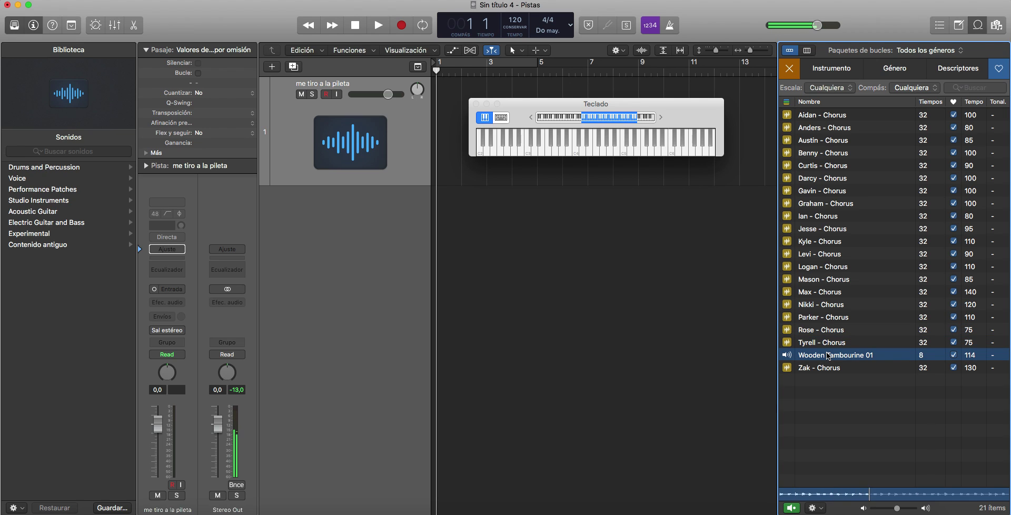
{"action": "left_click", "coordinate": [837, 369]}
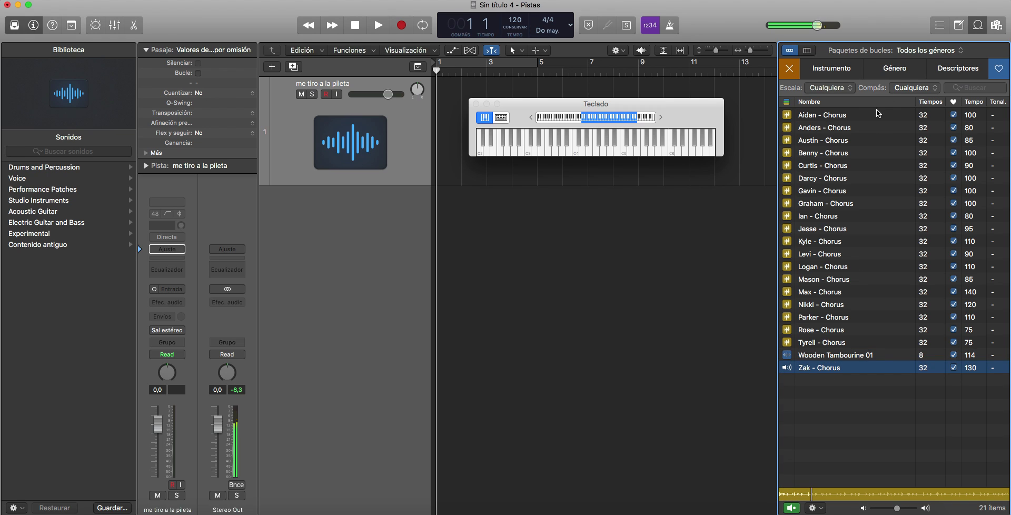
Step: Audition the Aidan, Anders, Austin and Benny chorus loops, and add Benny - Chorus at bar 1 on a new Drummer track
{"action": "left_click", "coordinate": [845, 116]}
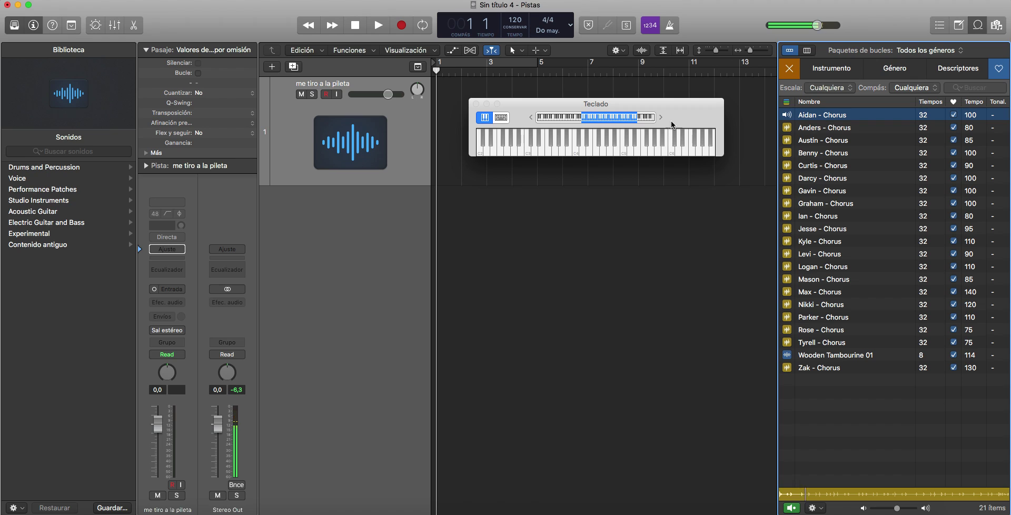
{"action": "mouse_move", "coordinate": [678, 109]}
{"action": "left_mouse_down"}
{"action": "mouse_move", "coordinate": [703, 97]}
{"action": "mouse_move", "coordinate": [693, 97]}
{"action": "left_mouse_up"}
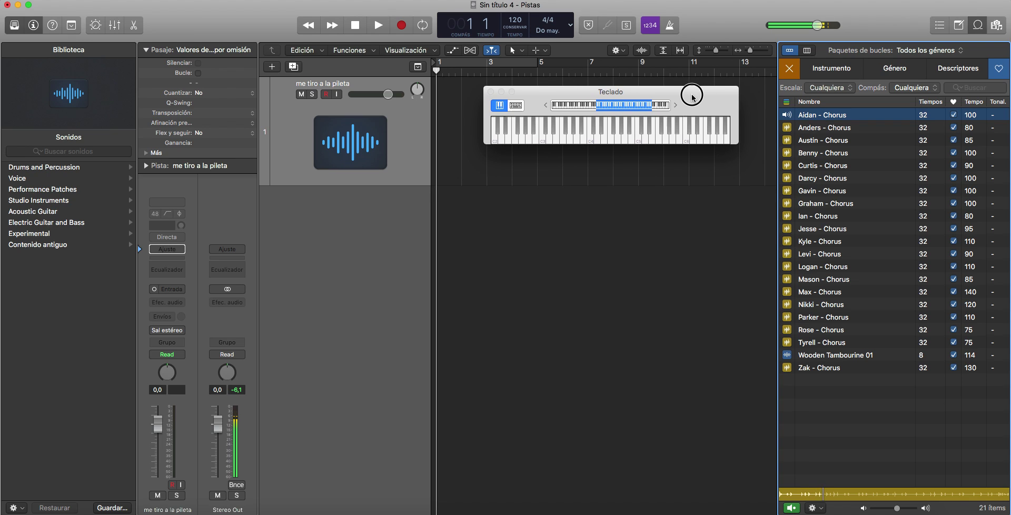
{"action": "left_click", "coordinate": [815, 128]}
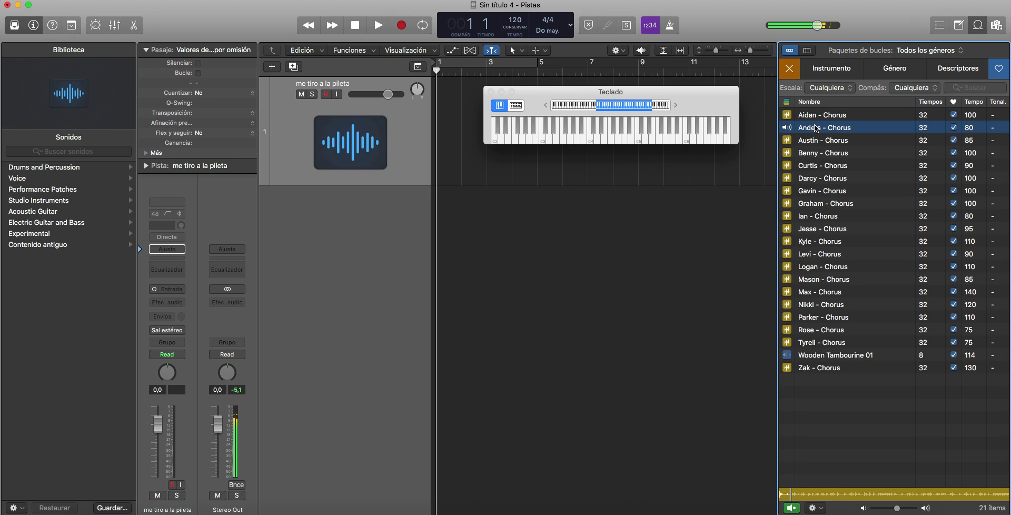
{"action": "key", "text": "Down"}
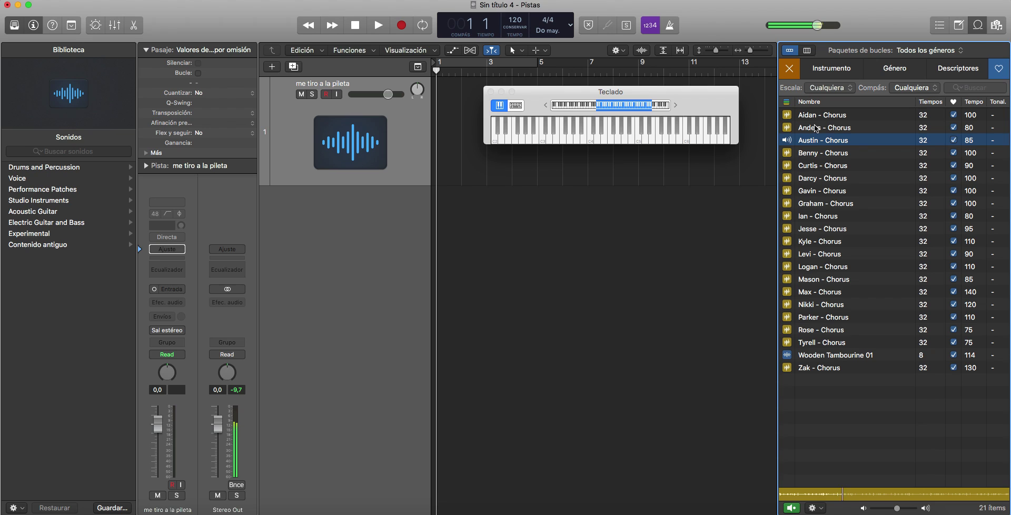
{"action": "key", "text": "Down"}
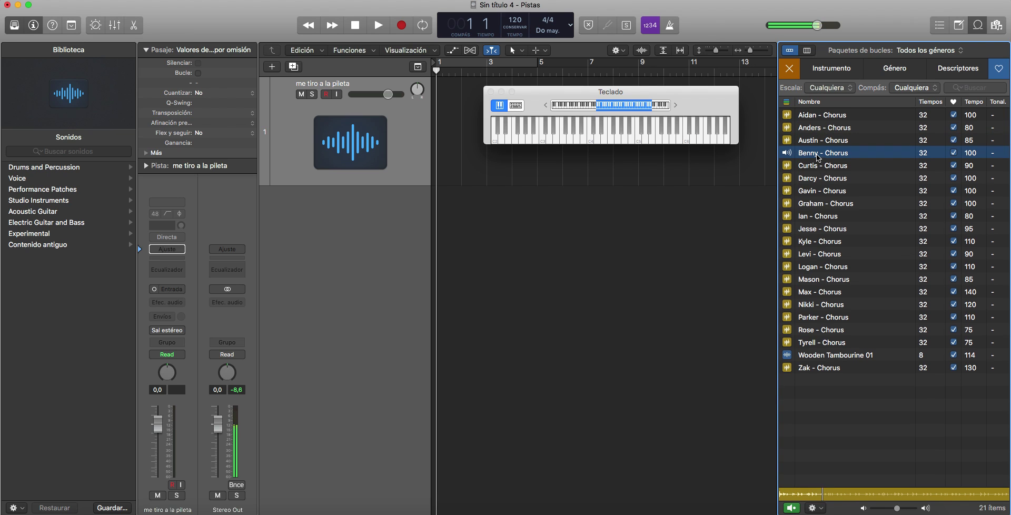
{"action": "left_click_drag", "start_coordinate": [816, 154], "coordinate": [405, 214]}
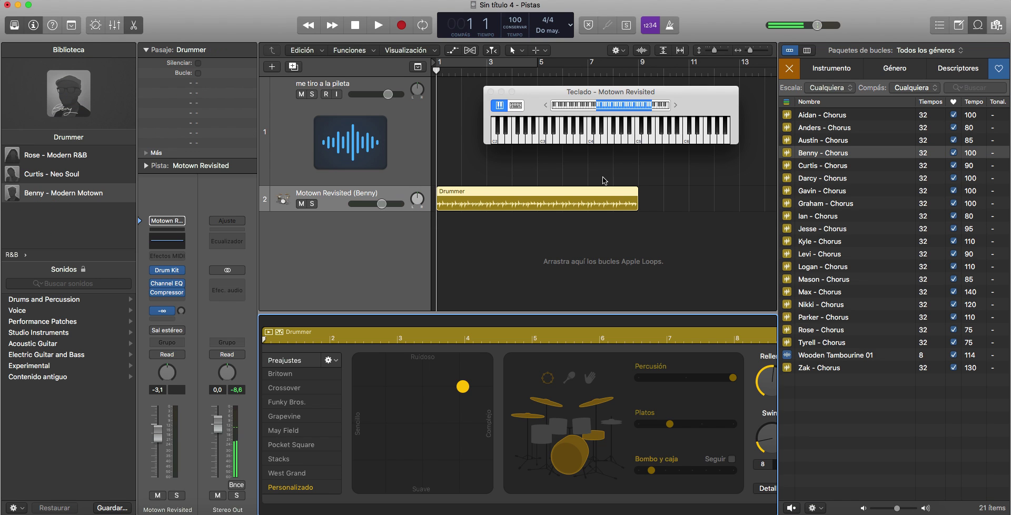
Step: Enable a cycle range from bar 1 to bar 9 covering the Drummer region and play part of it back
{"action": "left_click", "coordinate": [543, 65]}
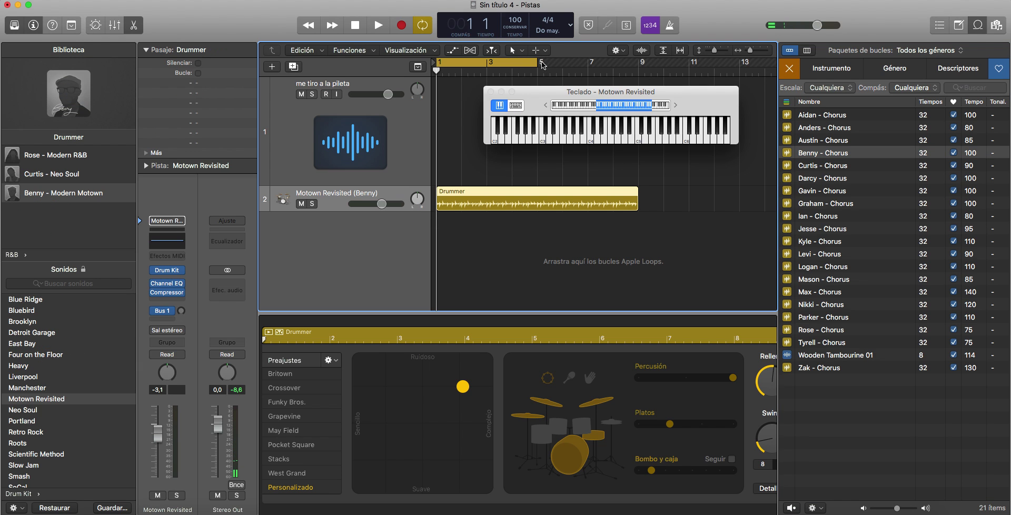
{"action": "left_click_drag", "start_coordinate": [542, 64], "coordinate": [637, 73]}
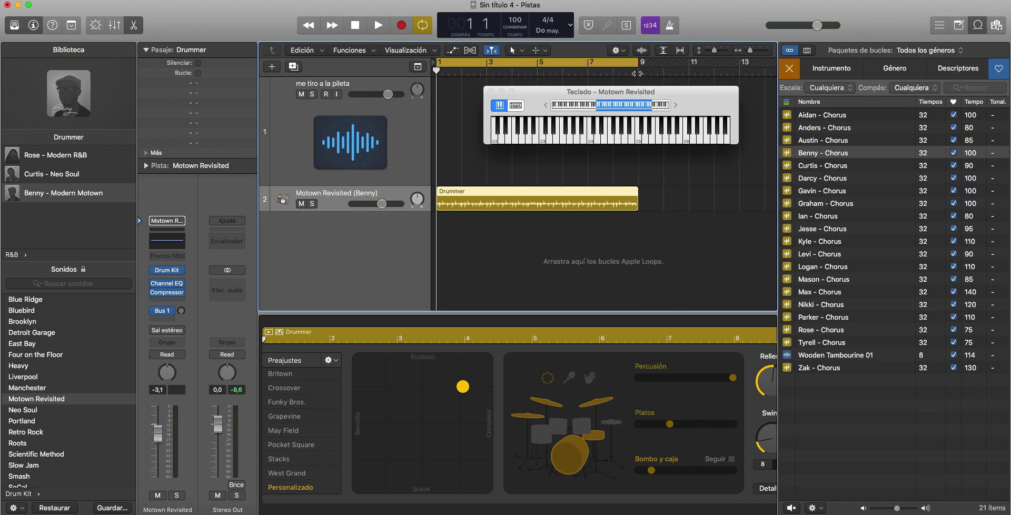
{"action": "key", "text": "space"}
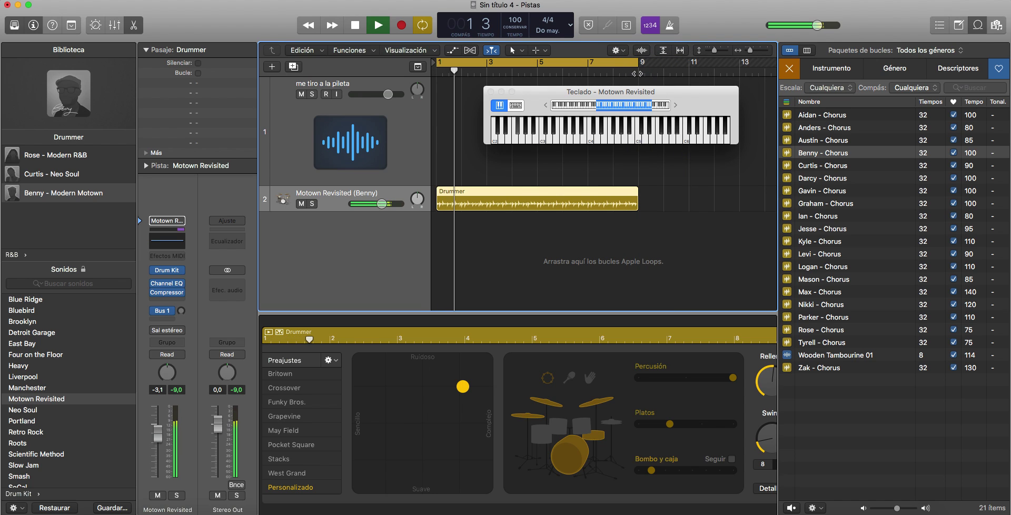
{"action": "scroll", "coordinate": [400, 139], "scroll_direction": "right", "scroll_amount": 2}
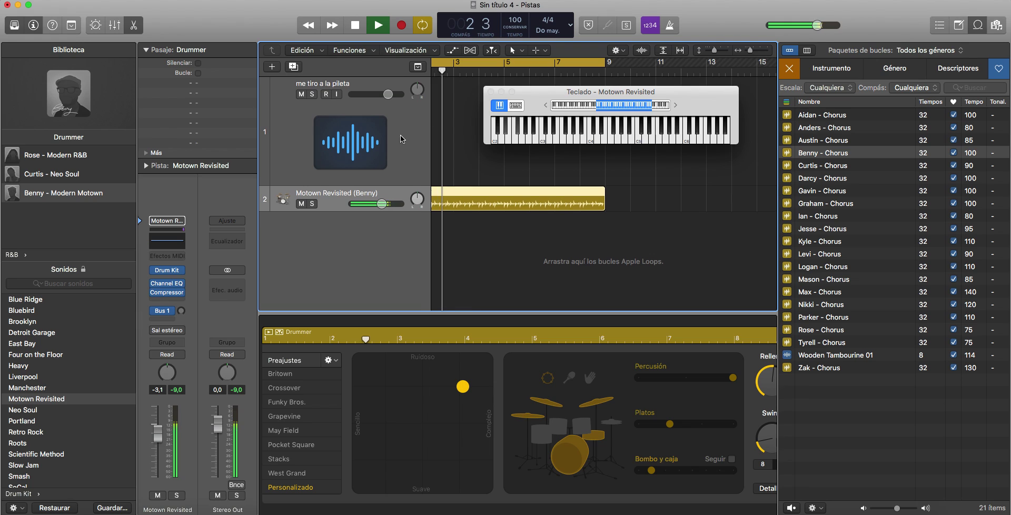
{"action": "scroll", "coordinate": [412, 167], "scroll_direction": "left", "scroll_amount": 1}
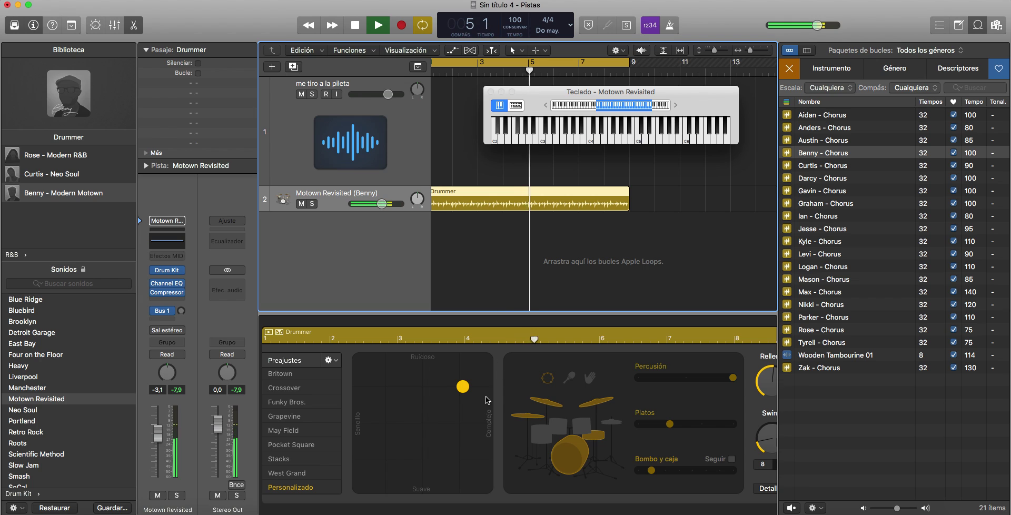
{"action": "key", "text": "space"}
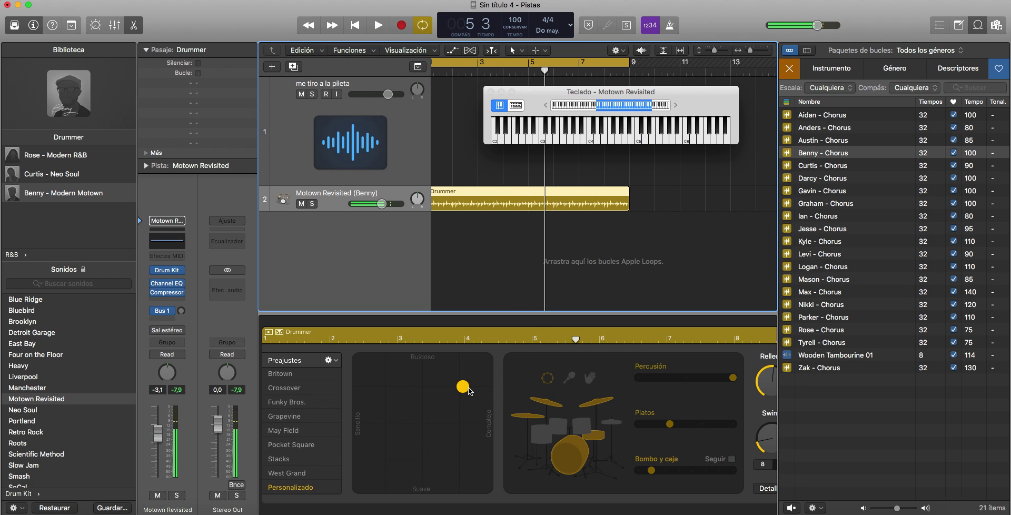
Step: Make the Drummer pattern simpler and softer, replace the cymbals with the hi-hat (Charles), and play it from the start
{"action": "left_click_drag", "start_coordinate": [469, 391], "coordinate": [417, 420]}
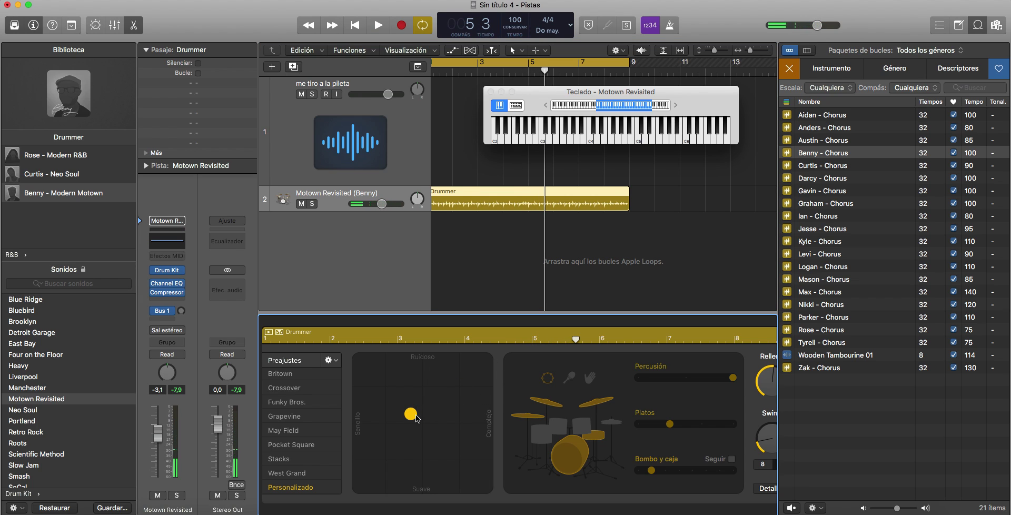
{"action": "key", "text": "Return"}
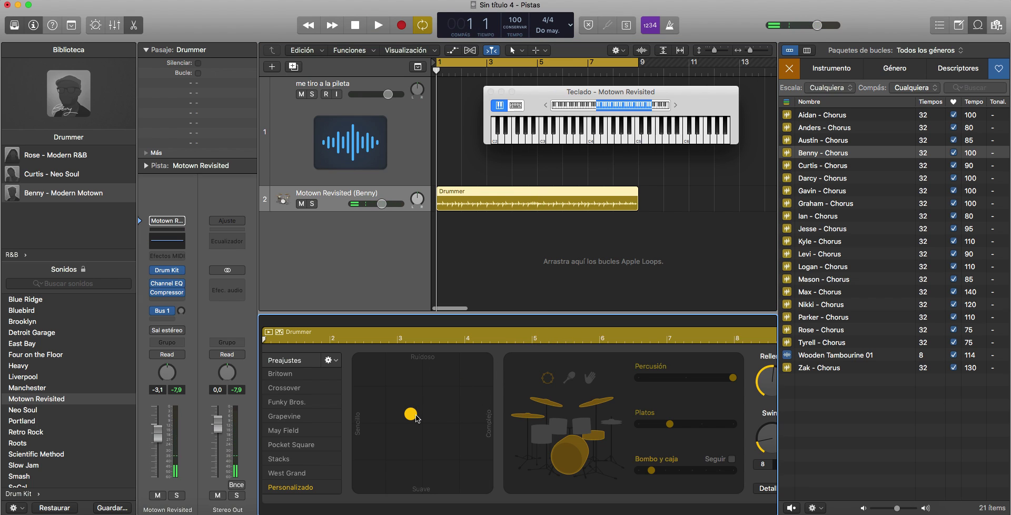
{"action": "left_click", "coordinate": [608, 429]}
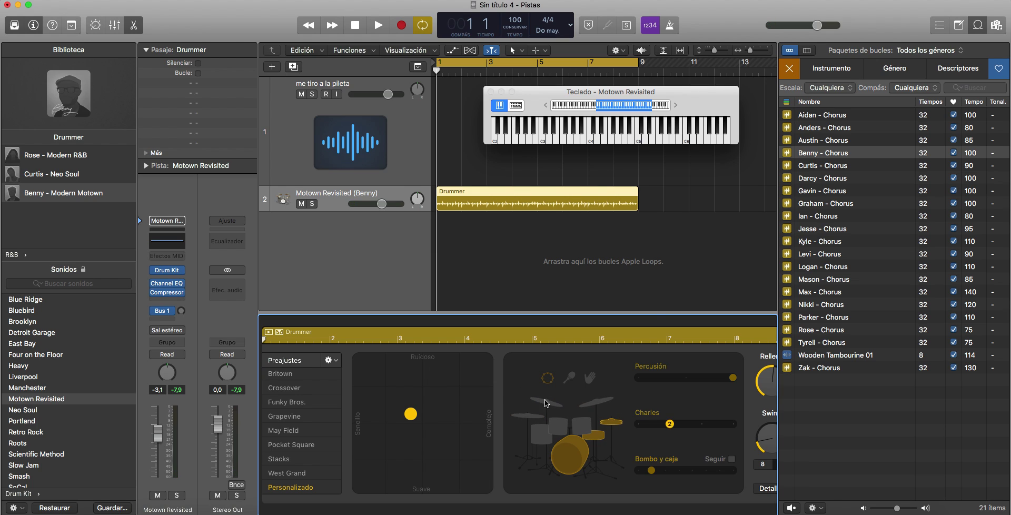
{"action": "key", "text": "space"}
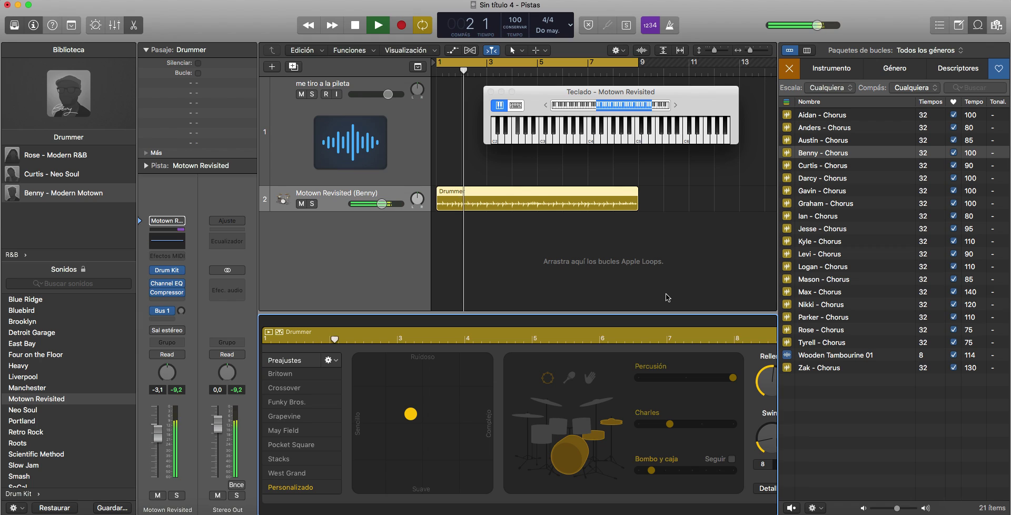
{"action": "key", "text": "space"}
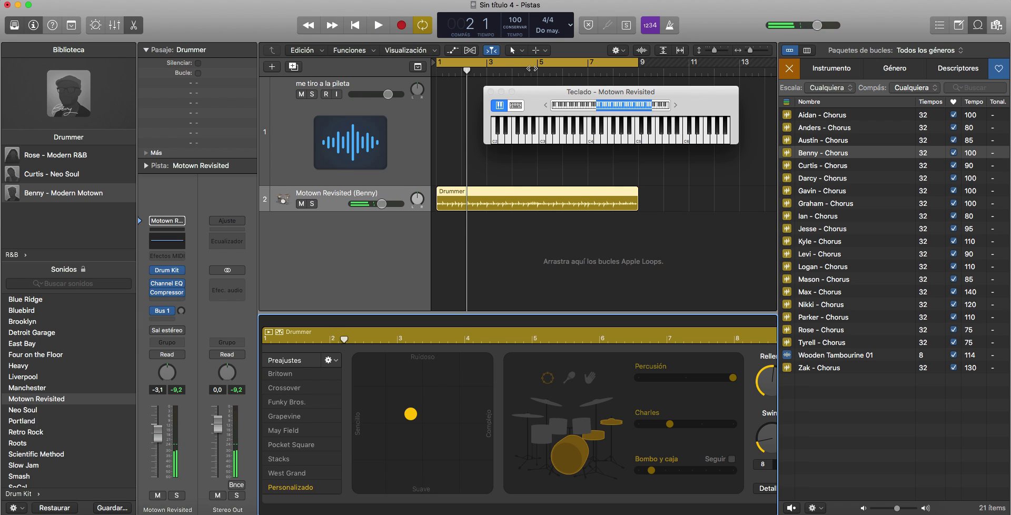
Step: Split the Drummer region in two just before bar 5 with the Scissors tool, and return to the Pointer tool
{"action": "left_click", "coordinate": [534, 62]}
{"action": "left_click", "coordinate": [615, 50]}
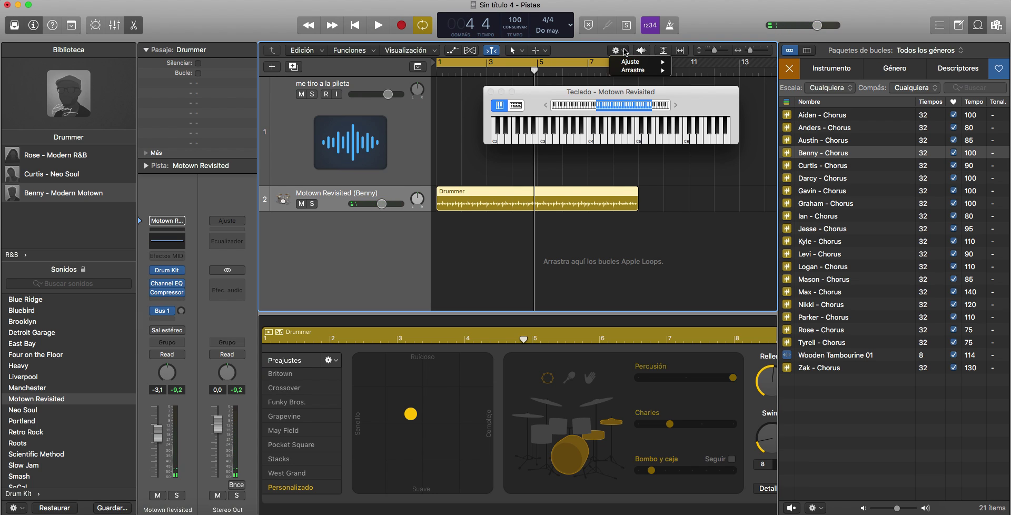
{"action": "left_click", "coordinate": [614, 50]}
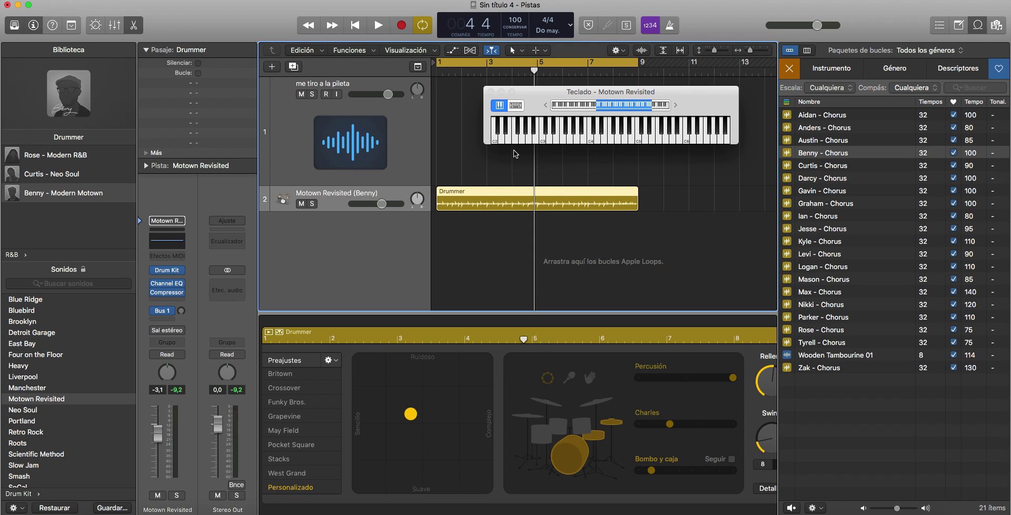
{"action": "left_click_drag", "start_coordinate": [548, 104], "coordinate": [653, 122]}
{"action": "left_click", "coordinate": [512, 50]}
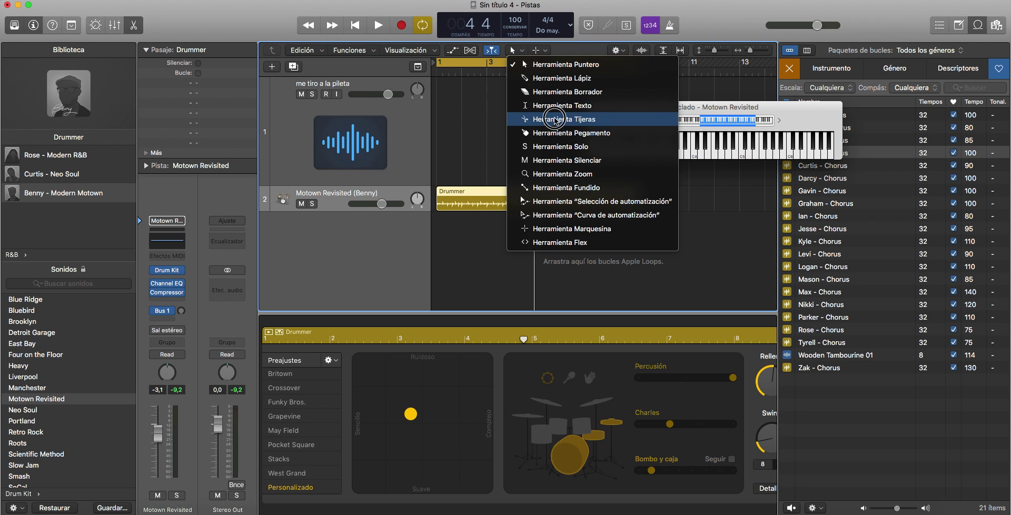
{"action": "left_click", "coordinate": [554, 119]}
{"action": "left_click", "coordinate": [534, 206]}
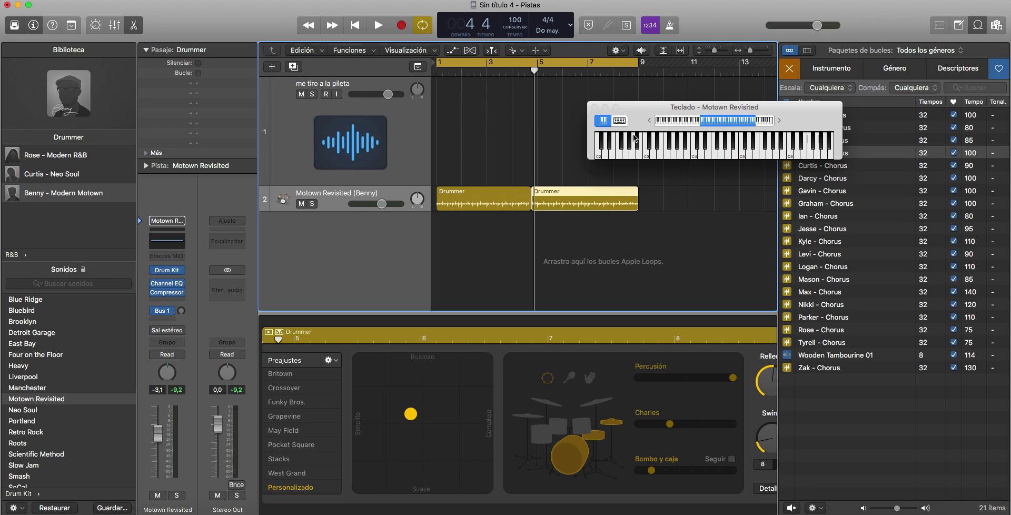
{"action": "left_click", "coordinate": [523, 51]}
{"action": "left_click", "coordinate": [532, 64]}
Step: Switch the second Drummer region from hi-hat to cymbals (Platos) and play both regions from bar 1 to compare them
{"action": "left_click", "coordinate": [595, 403]}
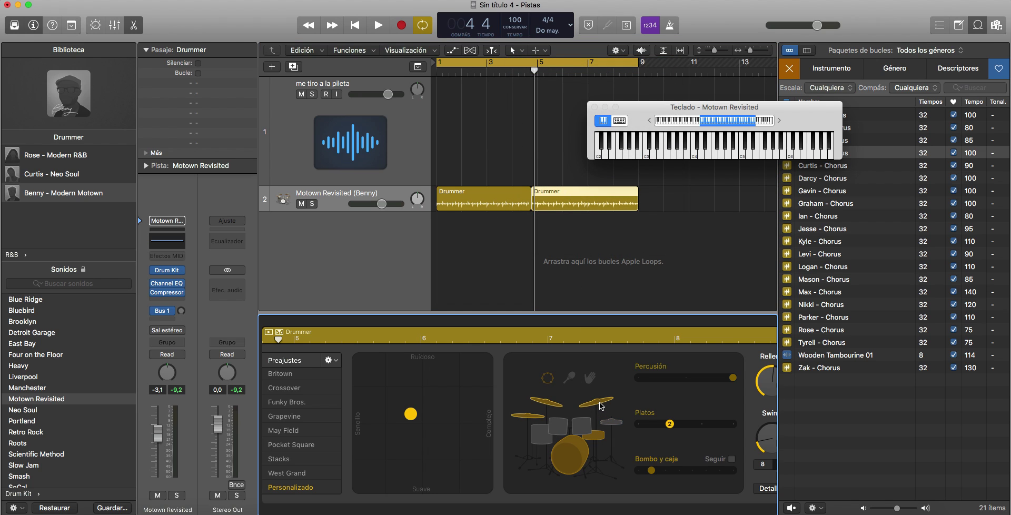
{"action": "key", "text": "Return"}
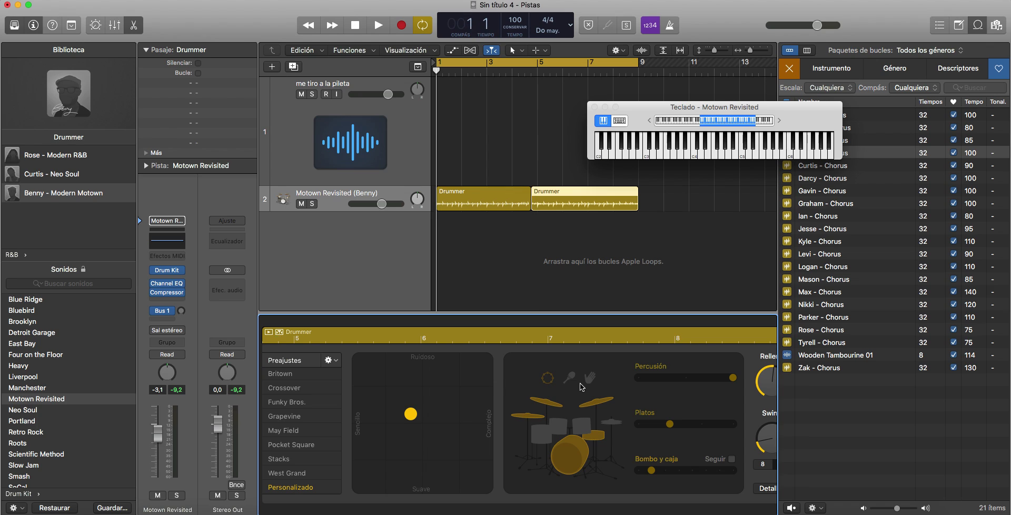
{"action": "key", "text": "space"}
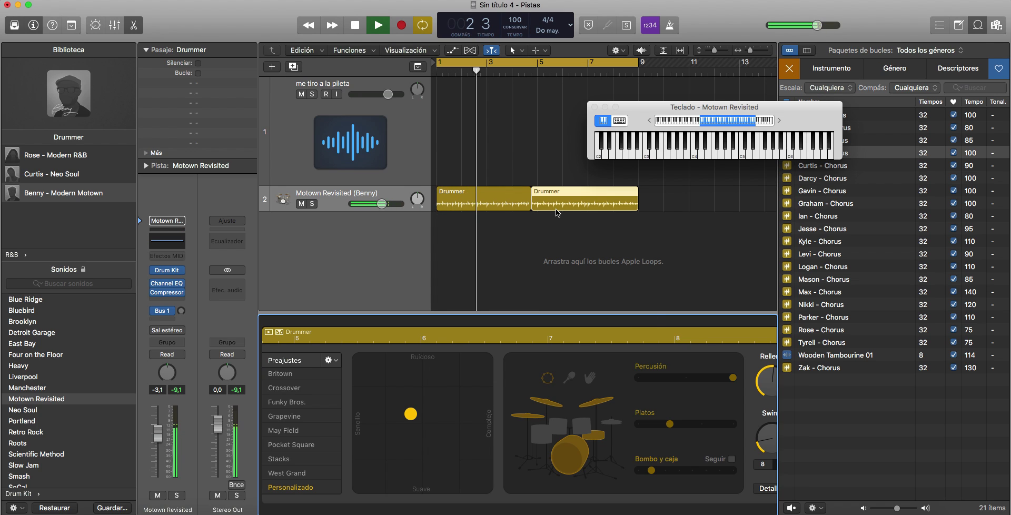
{"action": "left_click", "coordinate": [484, 204]}
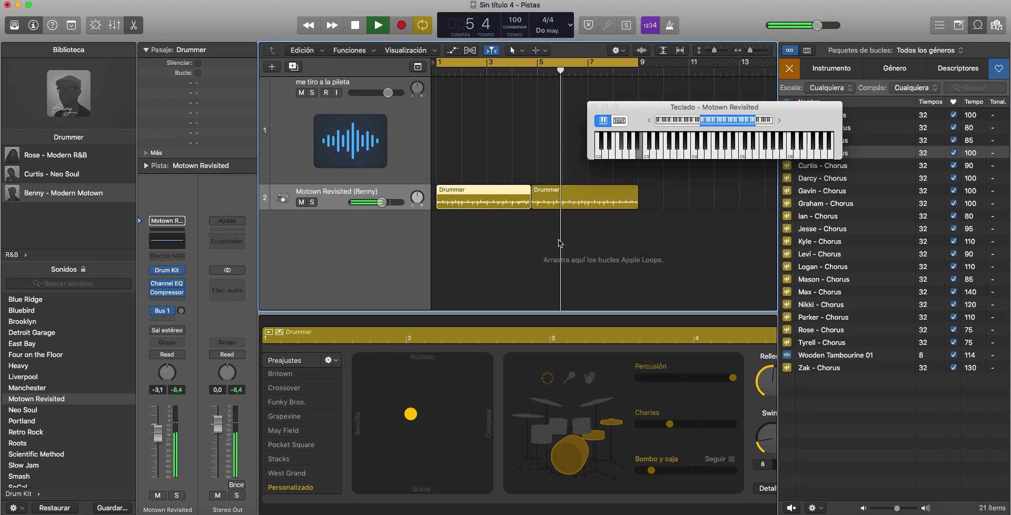
{"action": "left_click", "coordinate": [593, 189]}
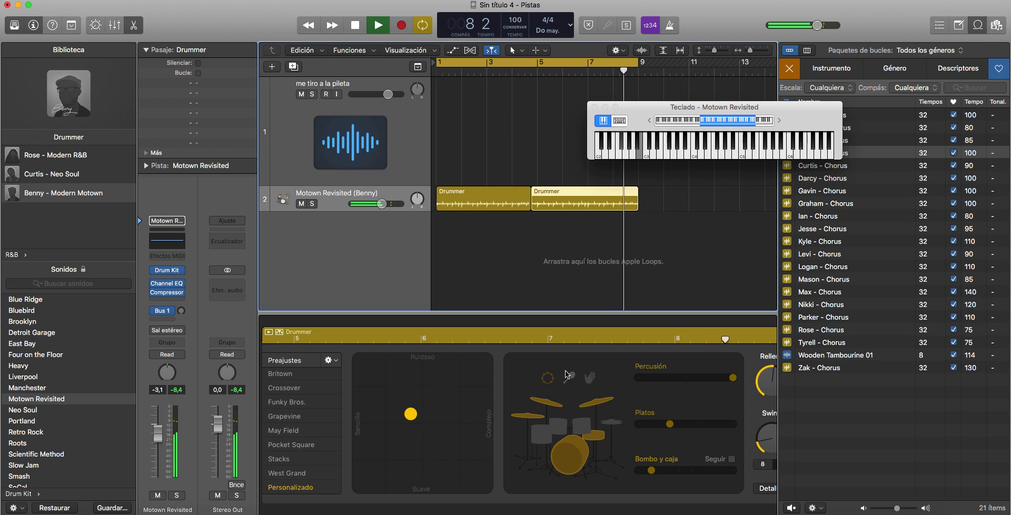
{"action": "key", "text": "space"}
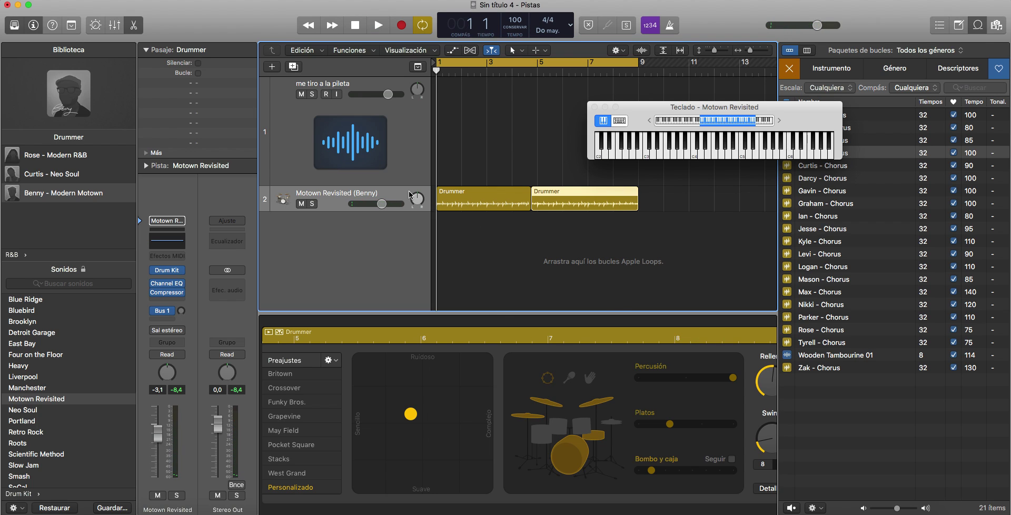
Step: Make the Drummer track taller and create one software instrument track with Kontakt as the instrument
{"action": "left_click_drag", "start_coordinate": [409, 183], "coordinate": [405, 224]}
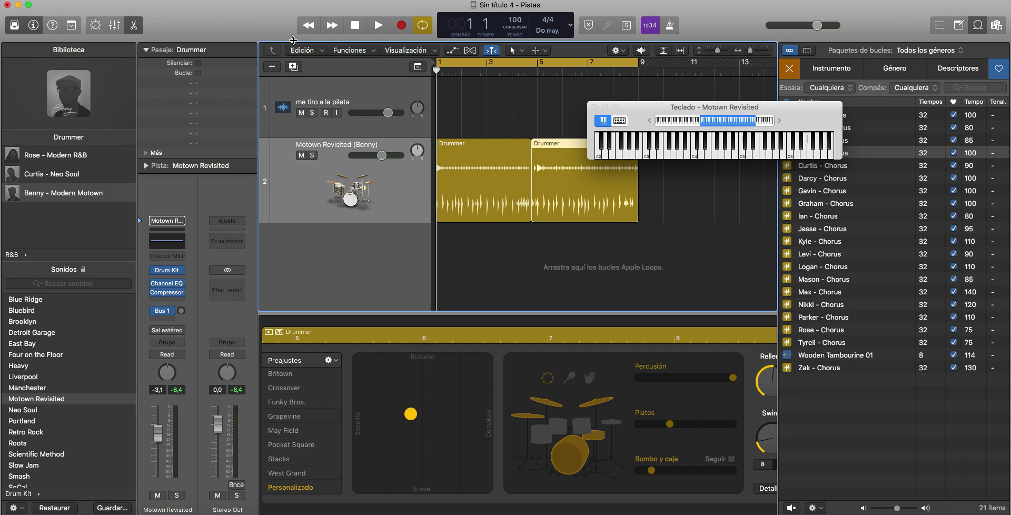
{"action": "left_click", "coordinate": [272, 66]}
{"action": "left_click", "coordinate": [403, 41]}
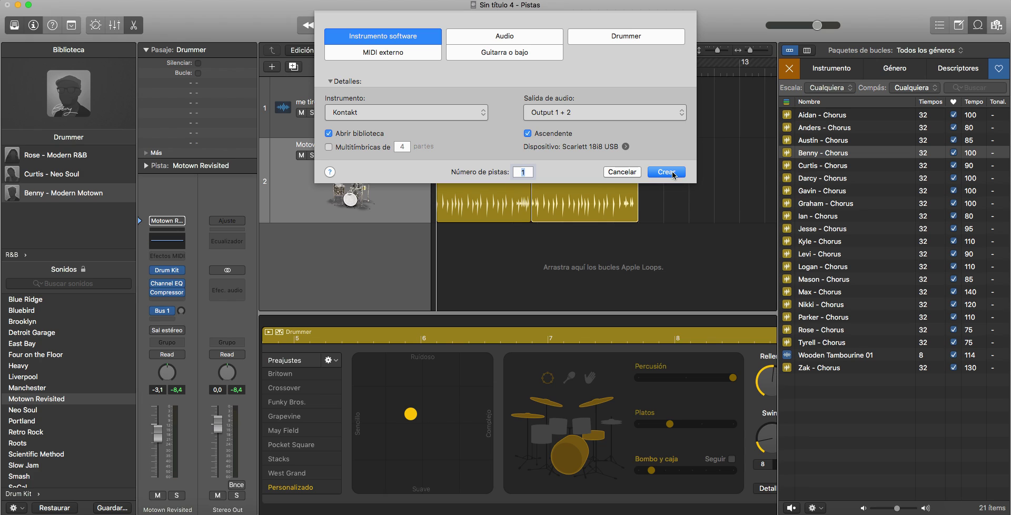
{"action": "left_click", "coordinate": [672, 171]}
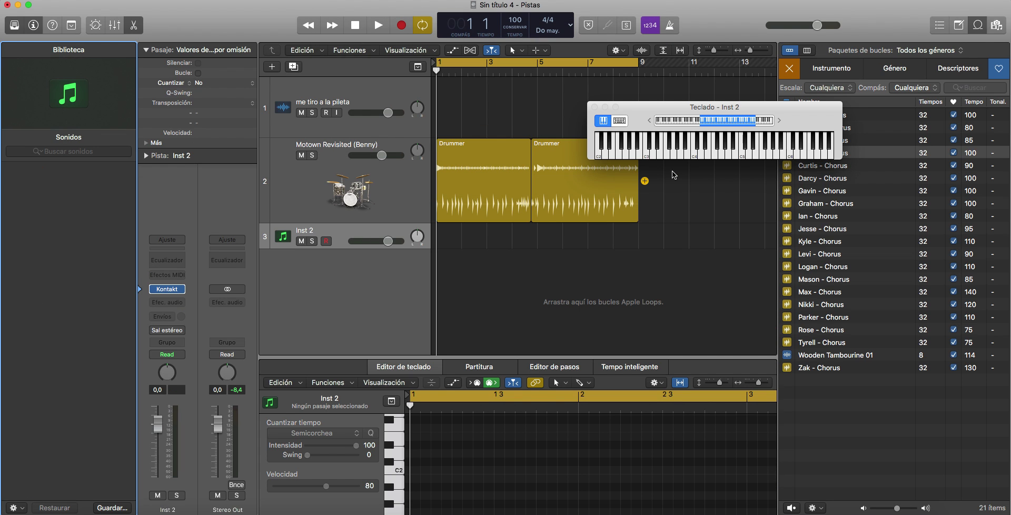
Step: Load Electric Sunburst Deluxe.nki from the Session Guitarist - Electric Sunburst Deluxe library in Kontakt
{"action": "mouse_move", "coordinate": [169, 293]}
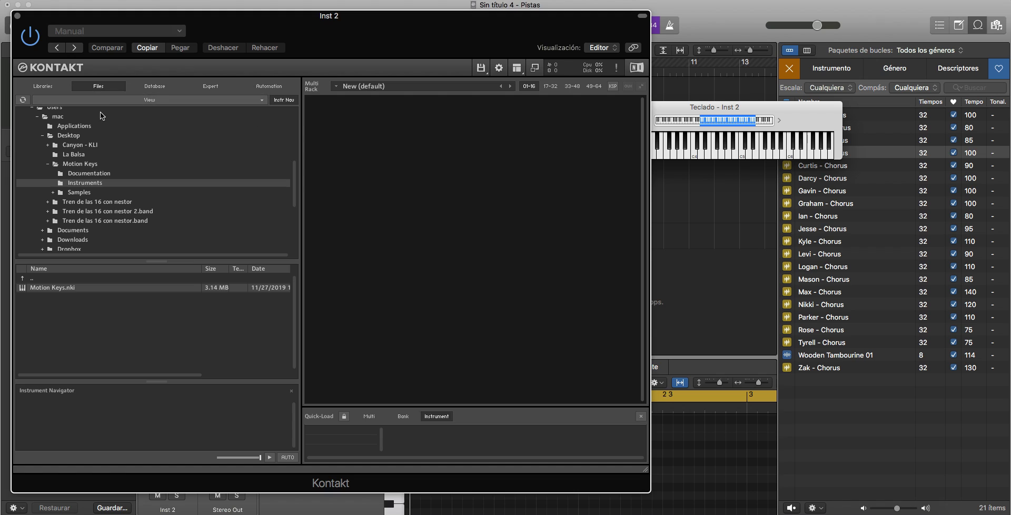
{"action": "left_click", "coordinate": [43, 87]}
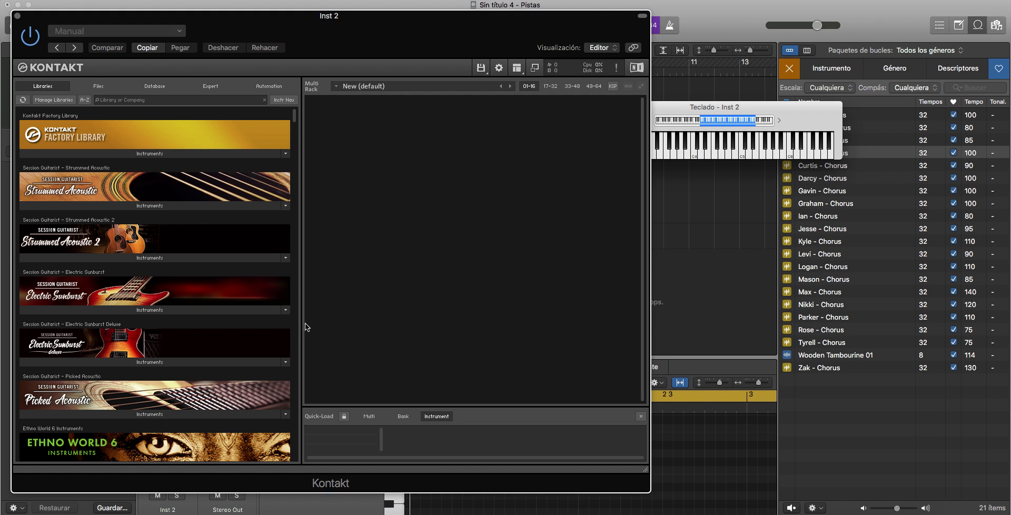
{"action": "left_click", "coordinate": [103, 364]}
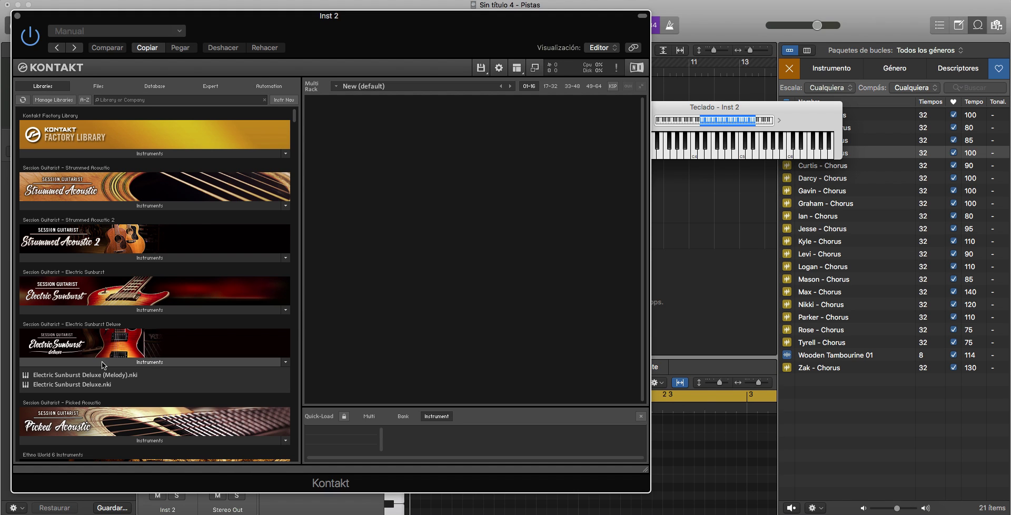
{"action": "double_click", "coordinate": [102, 385]}
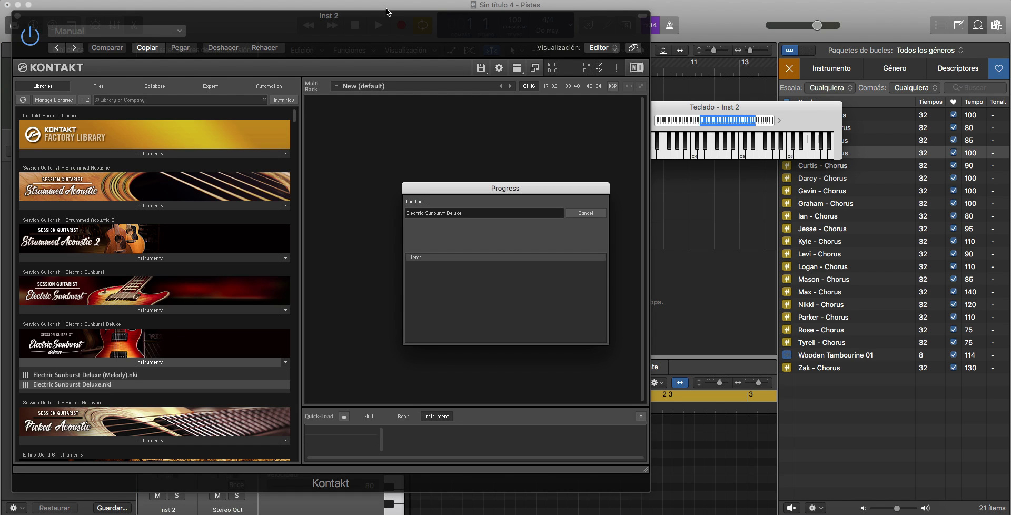
Step: Move the Kontakt window clear of the track list and rename the new instrument track Gtr1
{"action": "left_click_drag", "start_coordinate": [368, 16], "coordinate": [799, 376]}
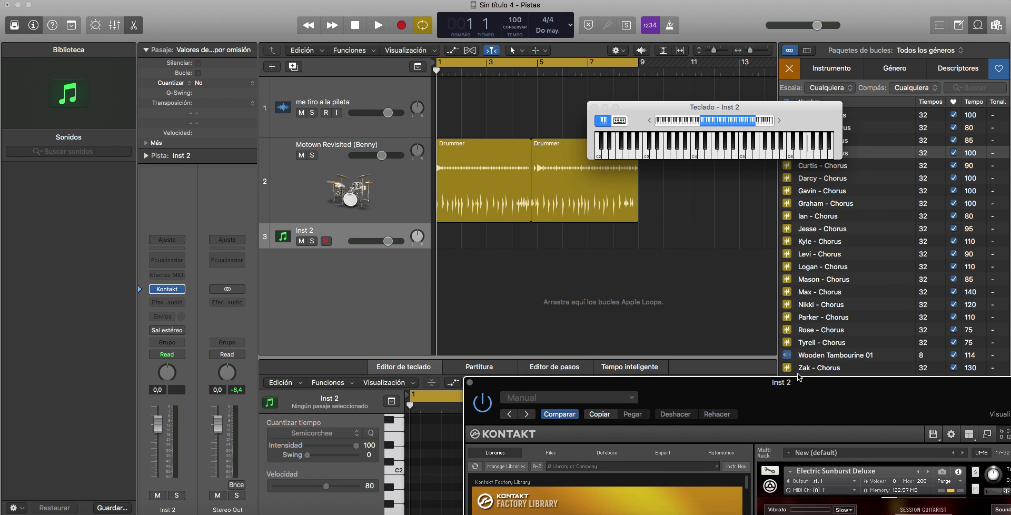
{"action": "double_click", "coordinate": [327, 232]}
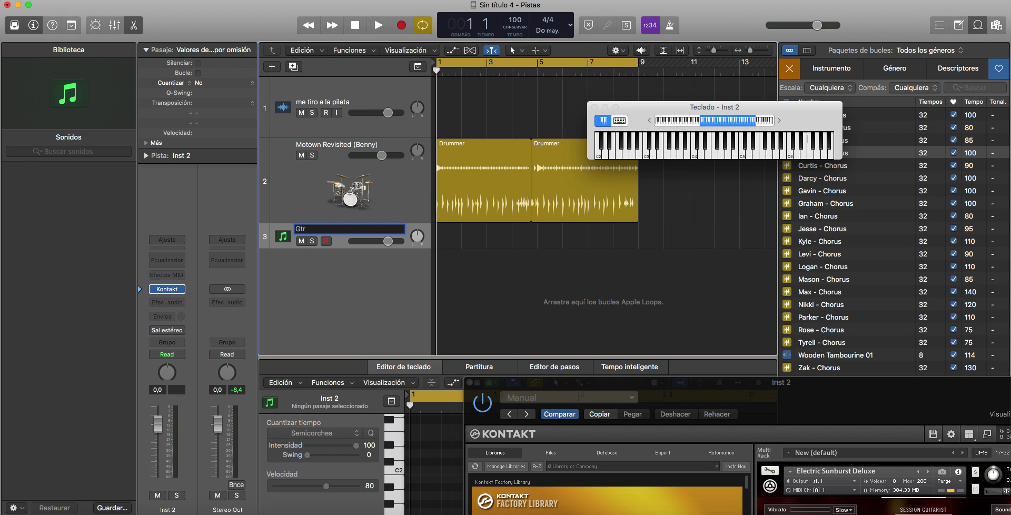
{"action": "key", "text": "Return"}
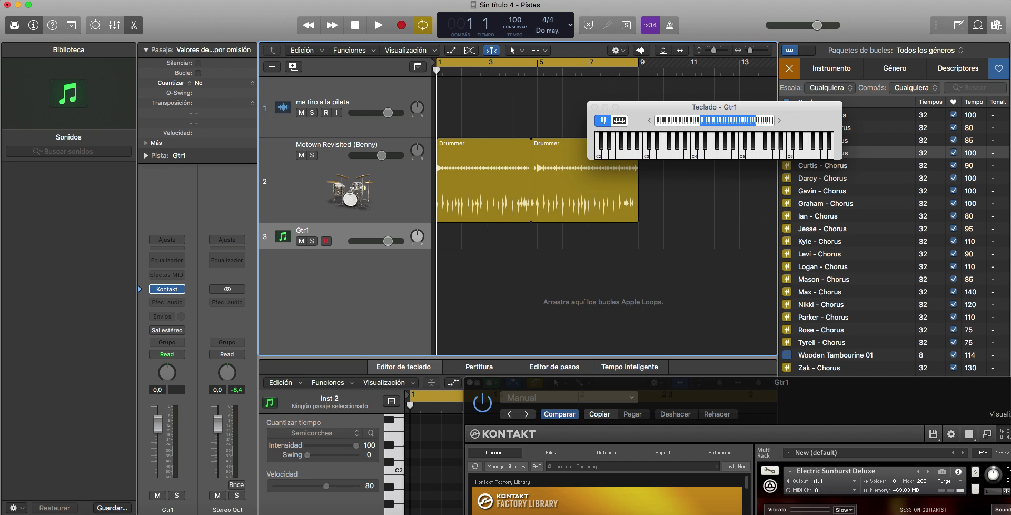
Step: Rearrange the keyboard and Kontakt windows and try out guitar chords while the drum cycle plays
{"action": "left_click_drag", "start_coordinate": [662, 109], "coordinate": [346, 44]}
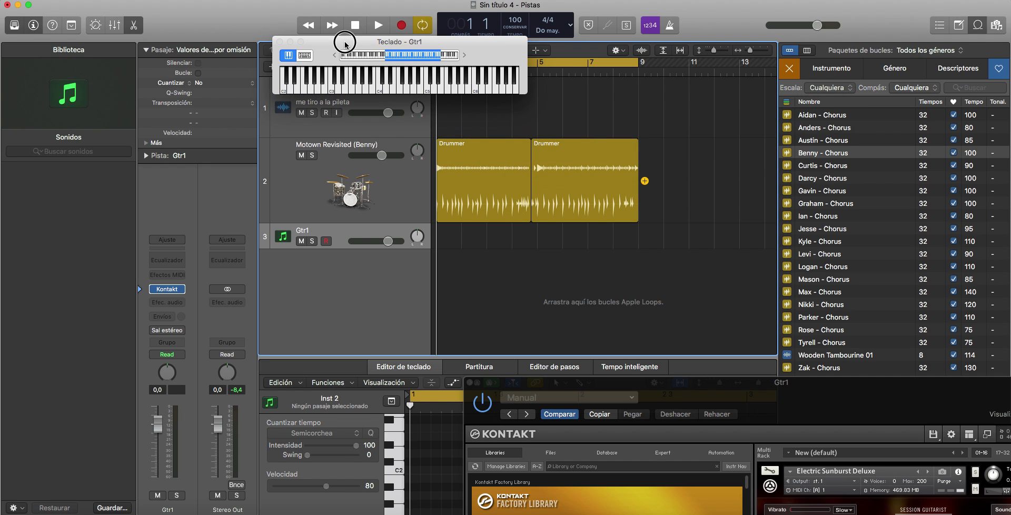
{"action": "left_click_drag", "start_coordinate": [710, 405], "coordinate": [374, 99]}
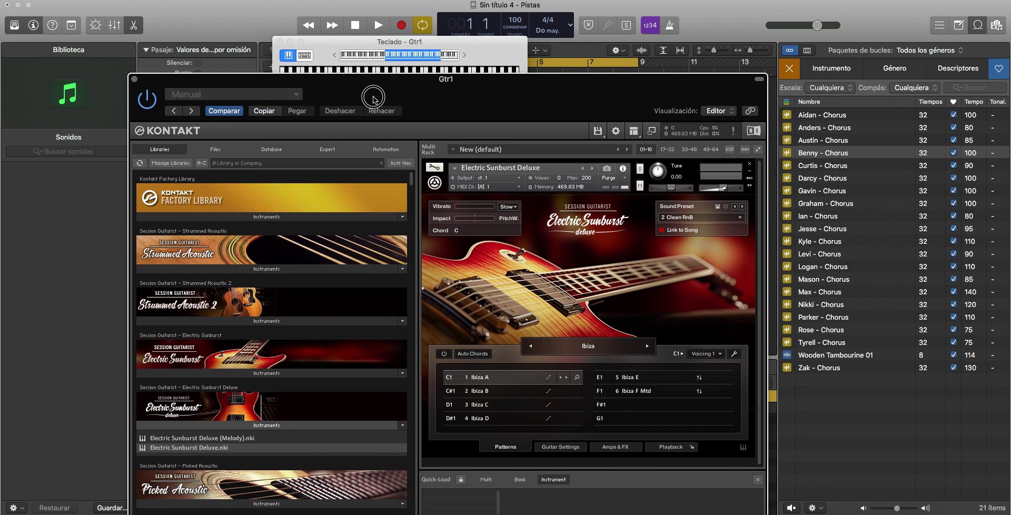
{"action": "key", "text": "space"}
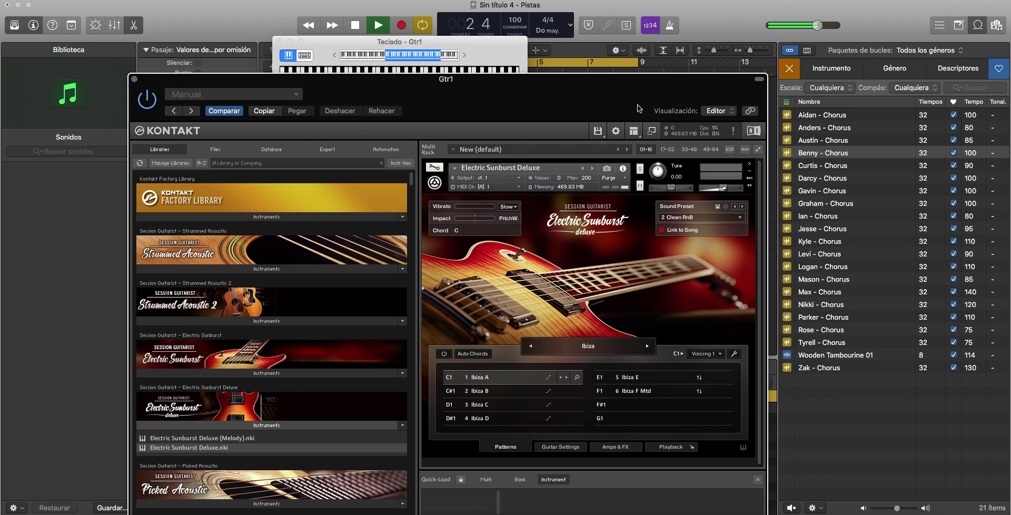
{"action": "left_click_drag", "start_coordinate": [639, 109], "coordinate": [631, 211]}
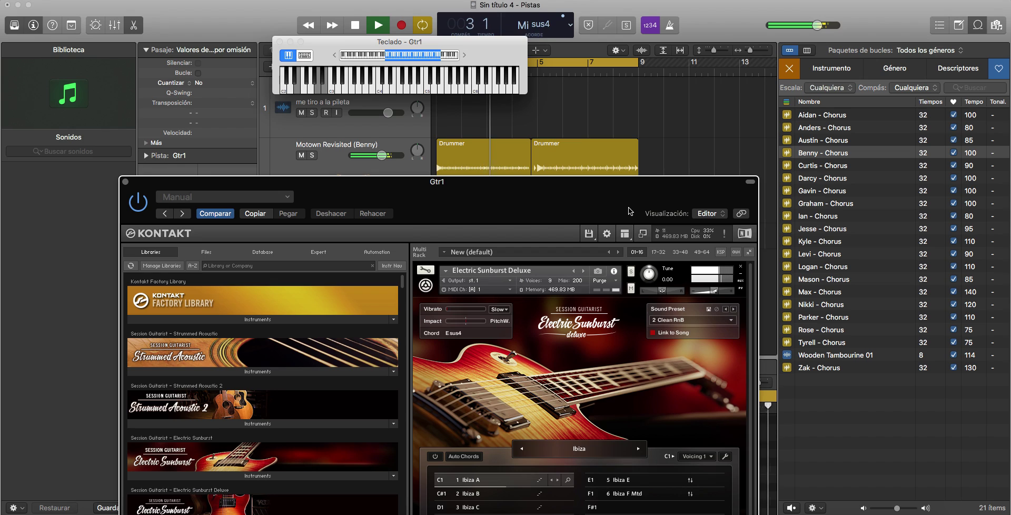
{"action": "key", "text": "space"}
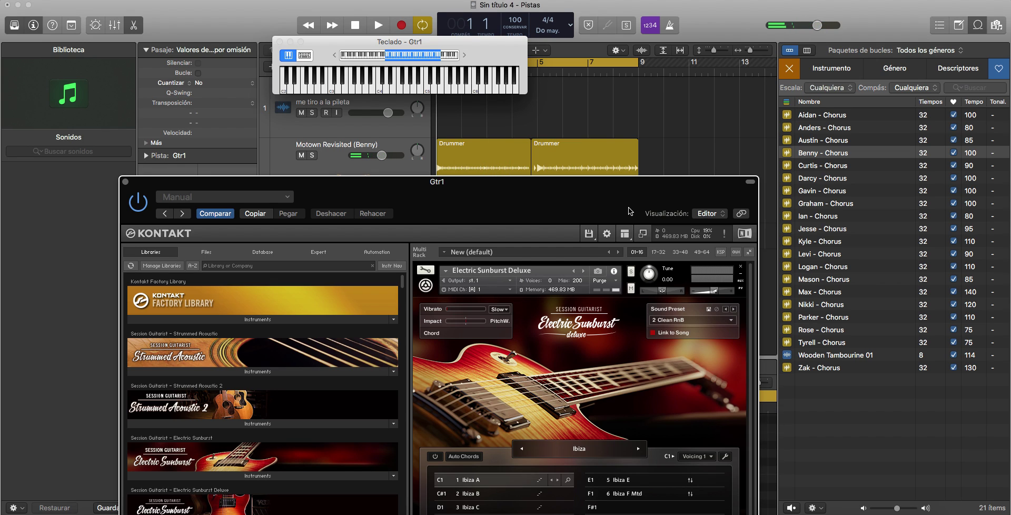
Step: Shift the on-screen keyboard to a higher range and record guitar chords on Gtr1 from bar 1 to bar 9
{"action": "left_click_drag", "start_coordinate": [614, 210], "coordinate": [613, 272]}
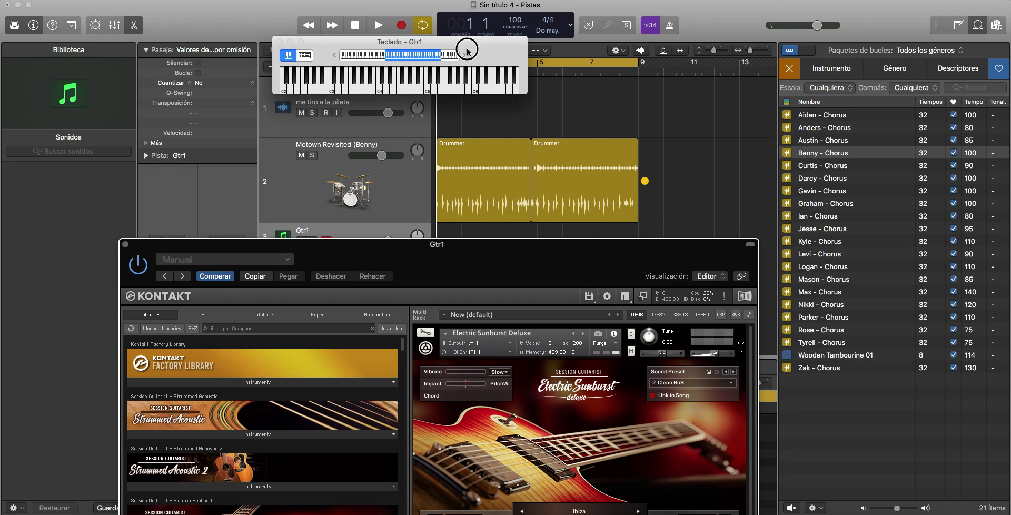
{"action": "left_click", "coordinate": [466, 53]}
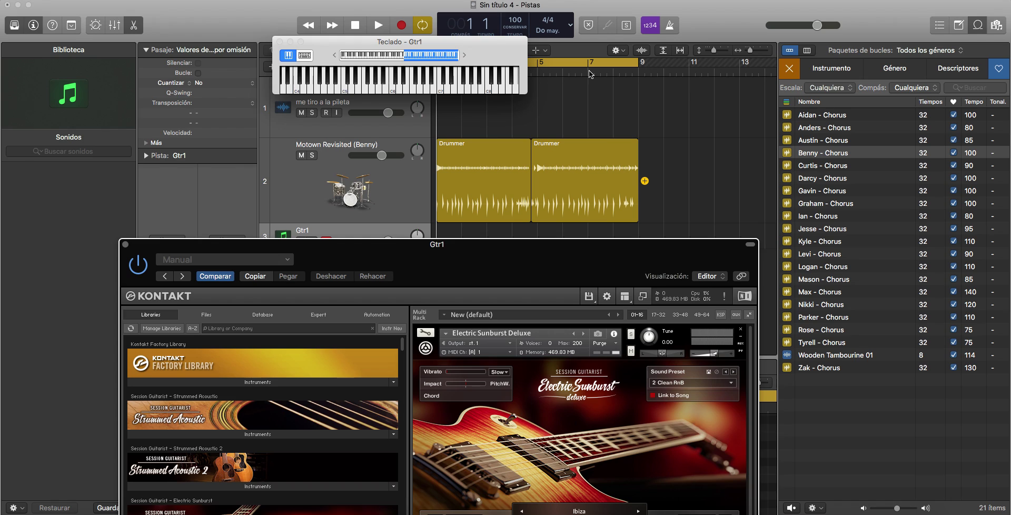
{"action": "scroll", "coordinate": [579, 69], "scroll_direction": "right", "scroll_amount": 1}
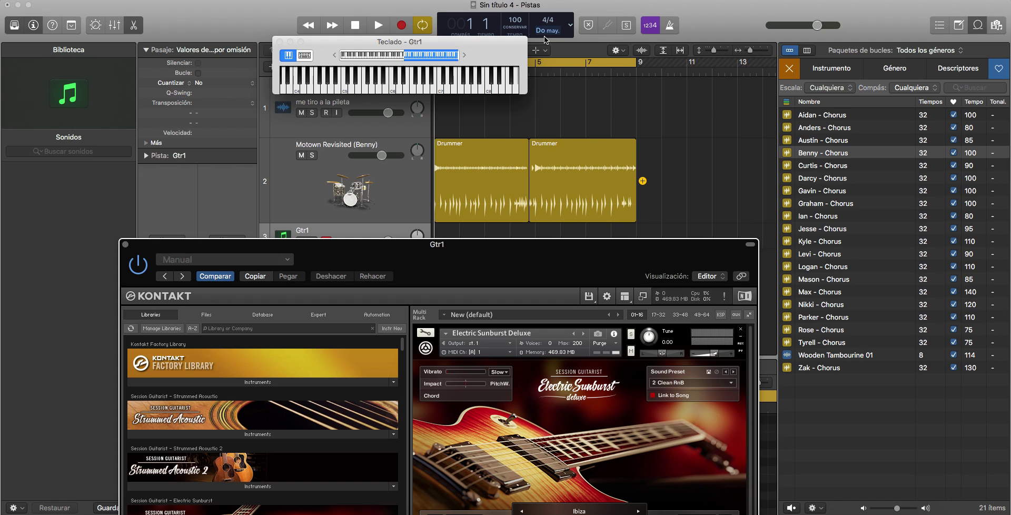
{"action": "left_click_drag", "start_coordinate": [493, 44], "coordinate": [361, 24]}
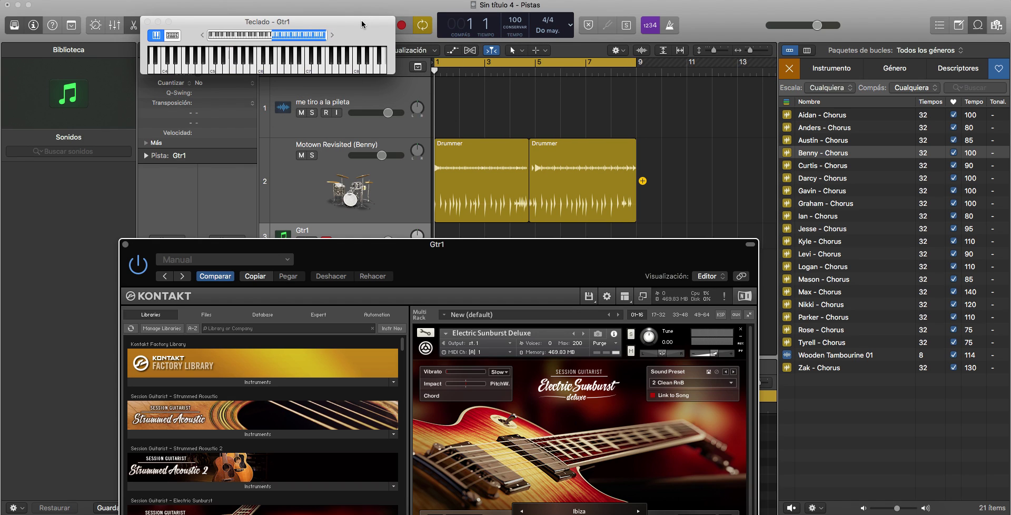
{"action": "key", "text": "r"}
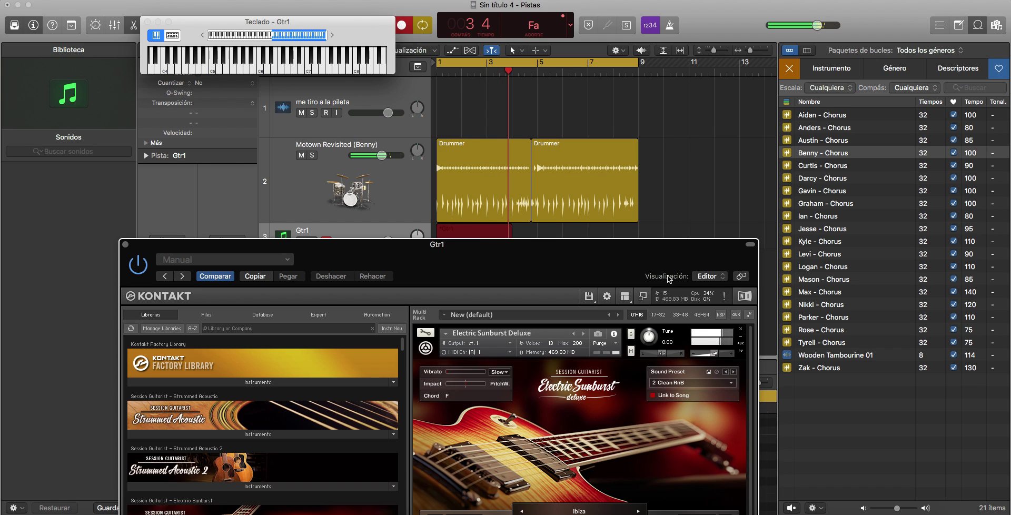
{"action": "left_click_drag", "start_coordinate": [649, 266], "coordinate": [649, 318]}
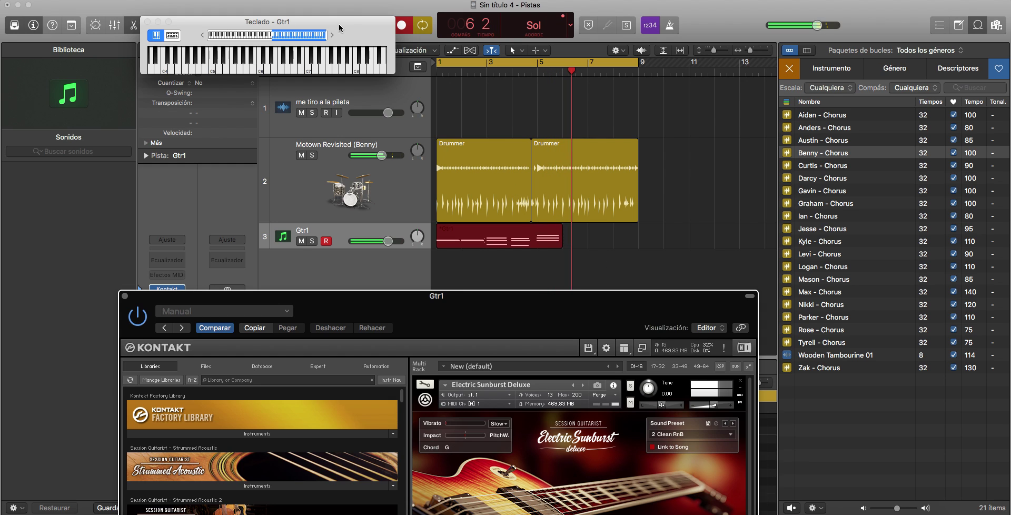
{"action": "left_click_drag", "start_coordinate": [339, 25], "coordinate": [573, 127]}
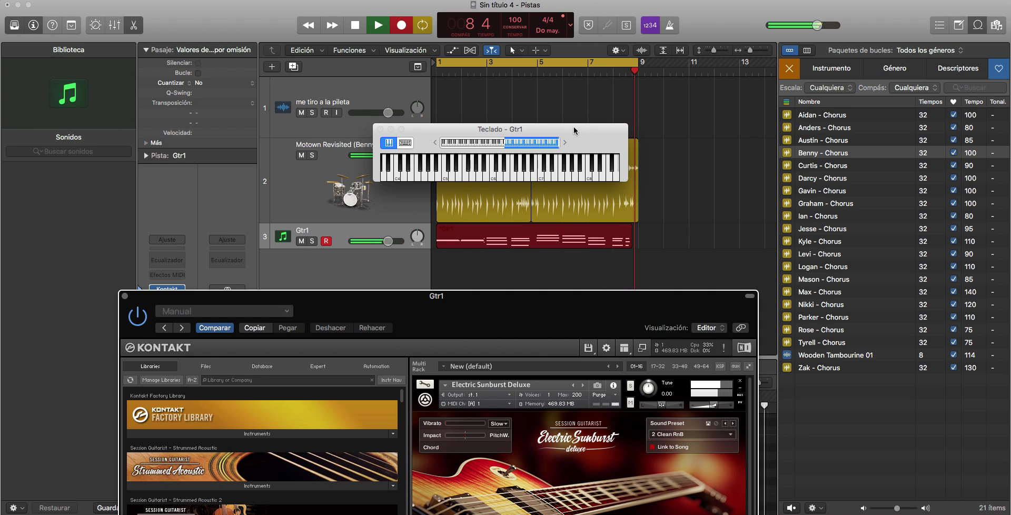
{"action": "key", "text": "space"}
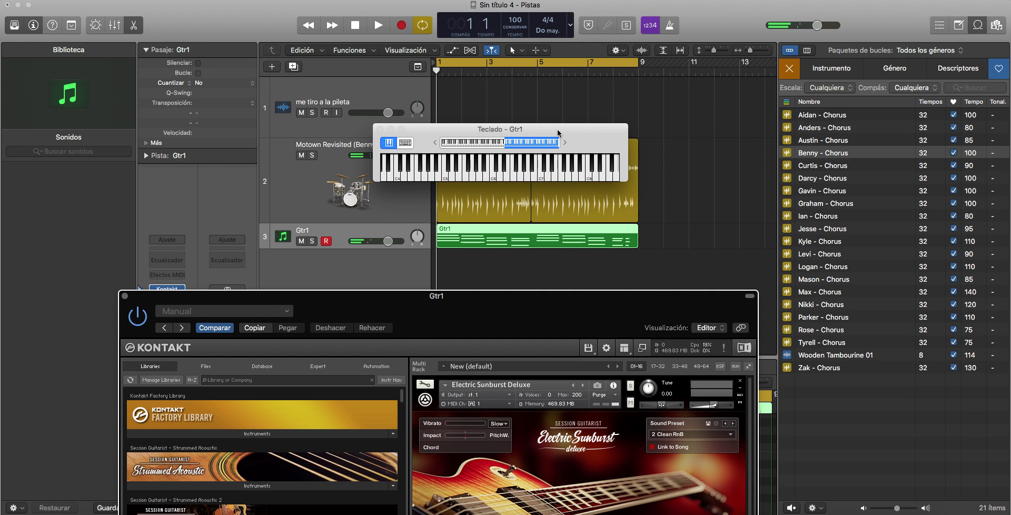
Step: Move the on-screen keyboard off the regions and play the recorded Gtr1 part with the drums from bar 1
{"action": "left_click_drag", "start_coordinate": [558, 133], "coordinate": [714, 42]}
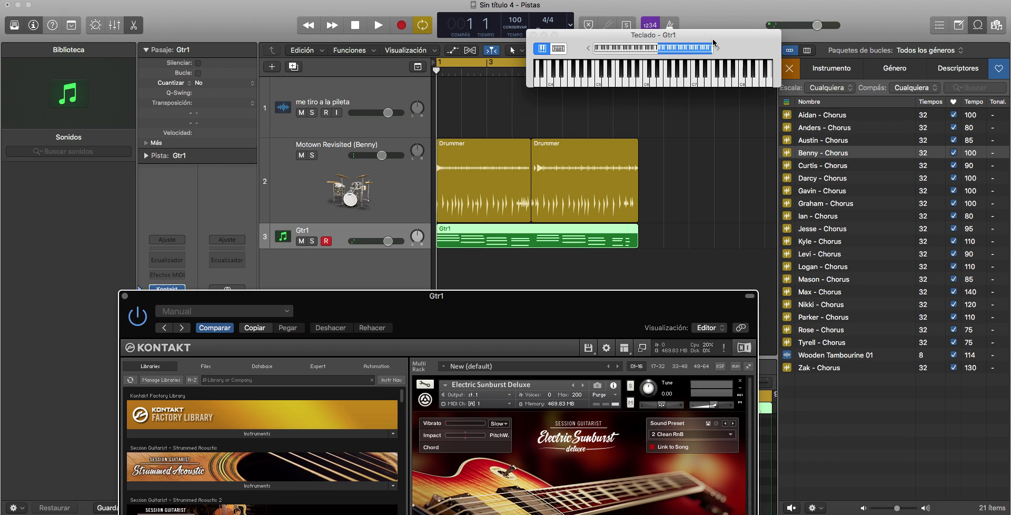
{"action": "key", "text": "space"}
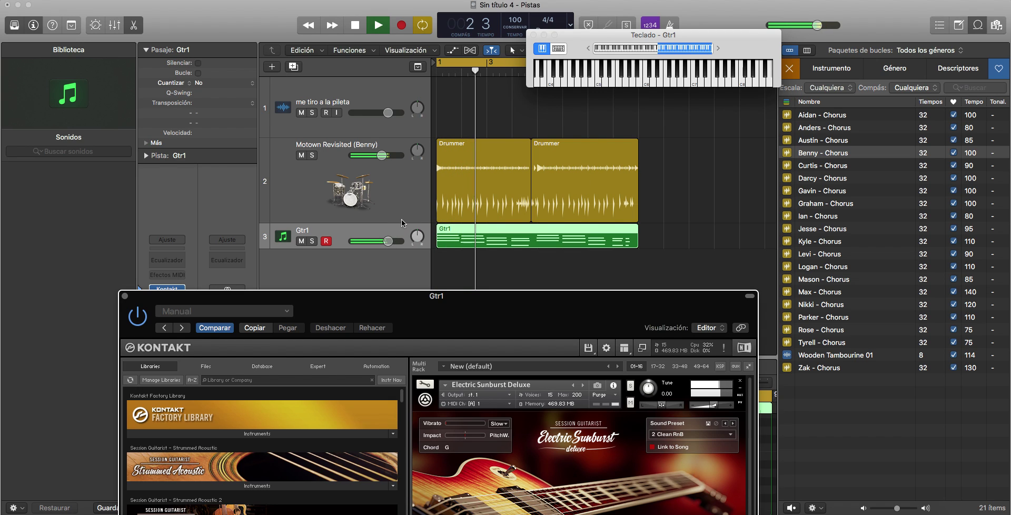
Step: Stop playback, close the Kontakt window and enlarge both the Gtr1 track and its piano roll editor
{"action": "mouse_move", "coordinate": [401, 221]}
{"action": "left_mouse_down"}
{"action": "mouse_move", "coordinate": [417, 174]}
{"action": "mouse_move", "coordinate": [418, 228]}
{"action": "left_mouse_up"}
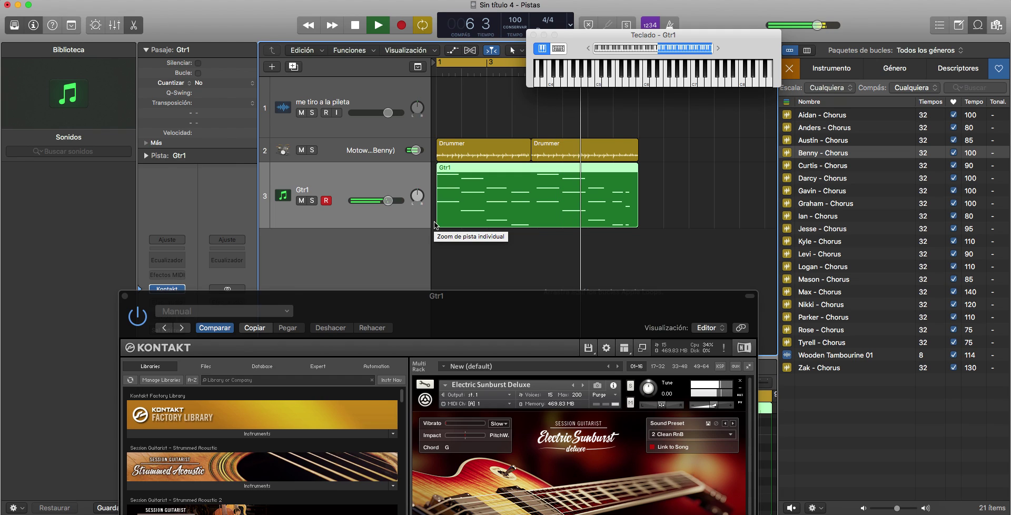
{"action": "key", "text": "space"}
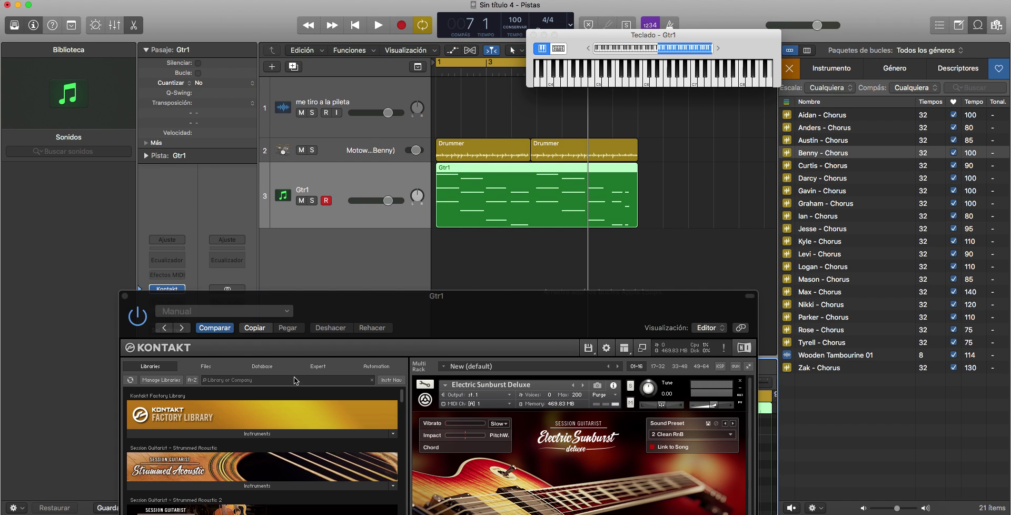
{"action": "left_click", "coordinate": [126, 296]}
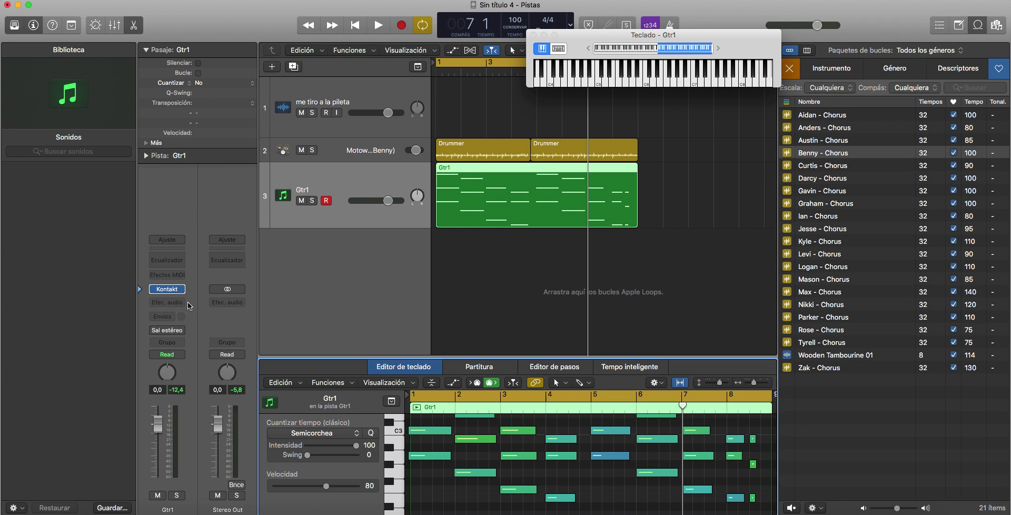
{"action": "left_click_drag", "start_coordinate": [552, 357], "coordinate": [553, 153]}
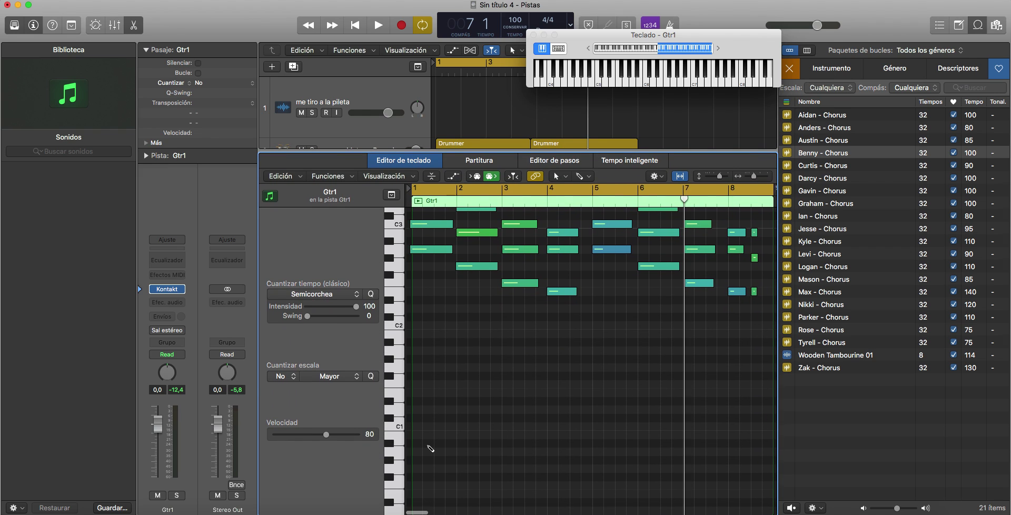
Step: Select all the Gtr1 notes, set the time quantize strength to 47 and swing to 38, and play the part from bar 1
{"action": "key", "text": "space"}
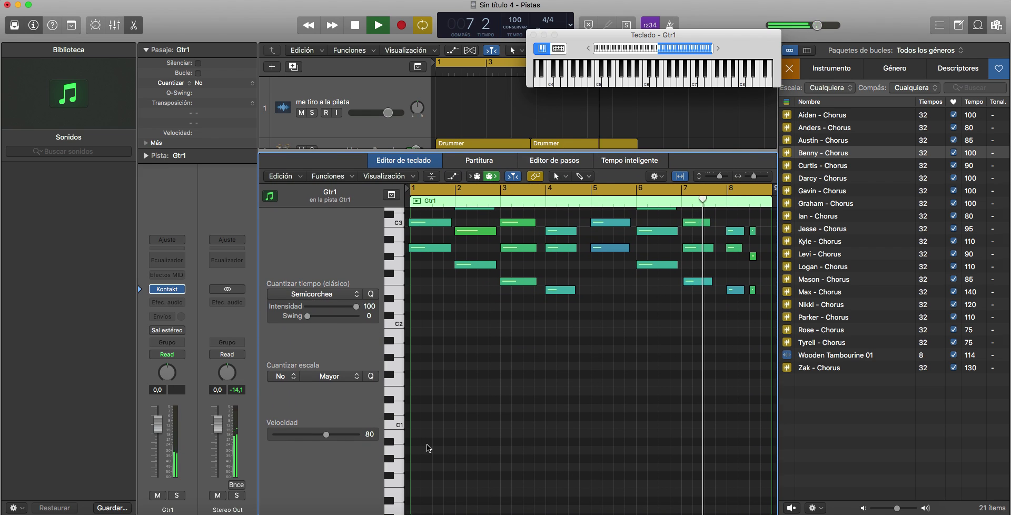
{"action": "key", "text": "space"}
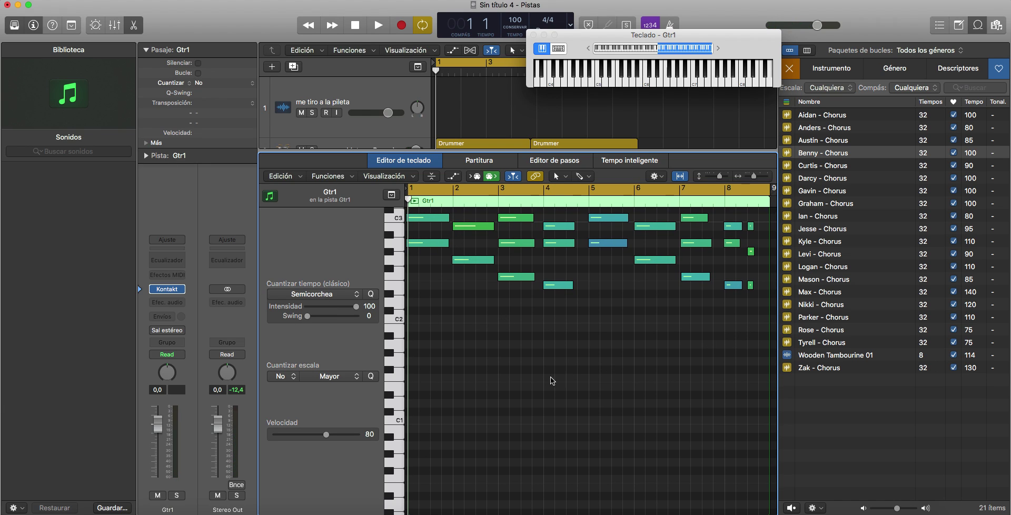
{"action": "left_click_drag", "start_coordinate": [762, 319], "coordinate": [326, 317]}
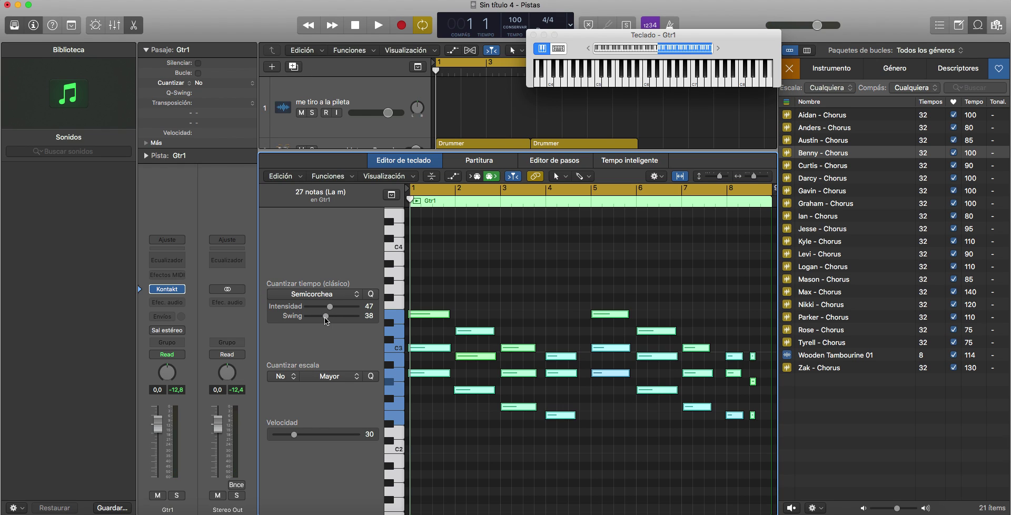
{"action": "key", "text": "space"}
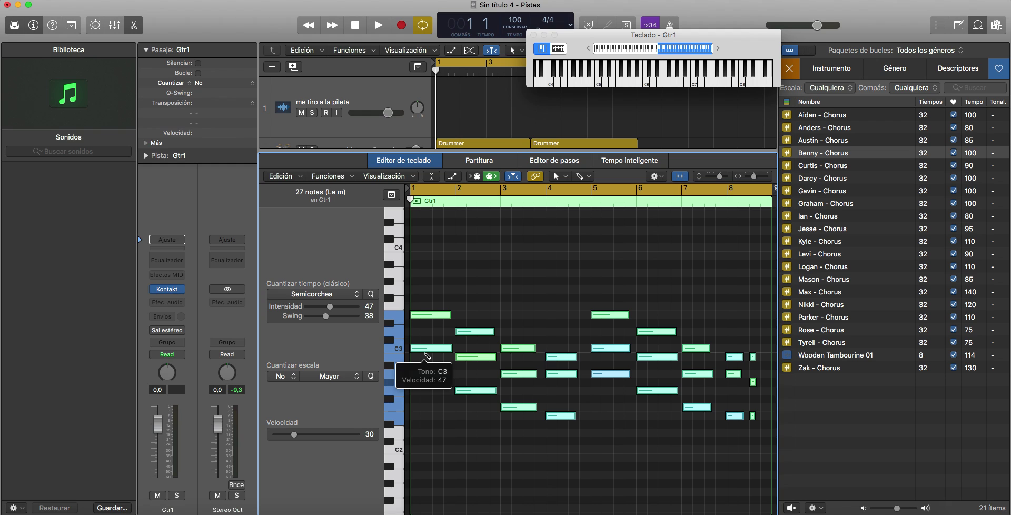
{"action": "key", "text": "space"}
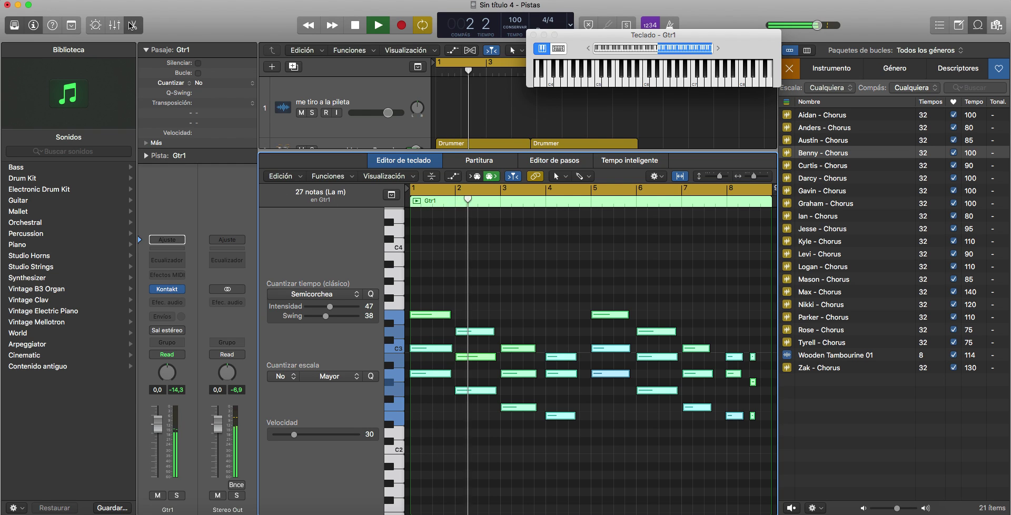
Step: Close the piano roll and increase the heights of the Drummer and Gtr1 tracks while the cycle plays
{"action": "key", "text": "e"}
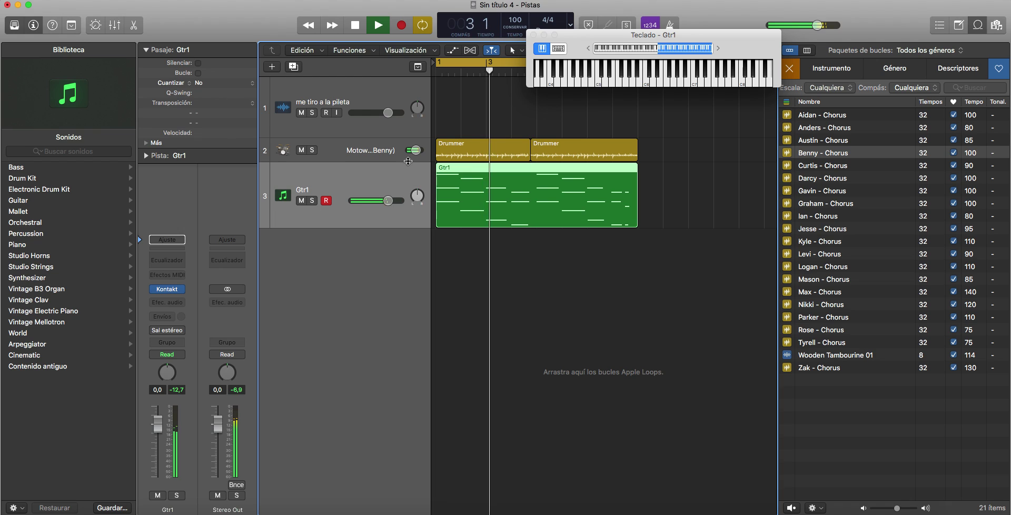
{"action": "left_click_drag", "start_coordinate": [425, 161], "coordinate": [424, 220]}
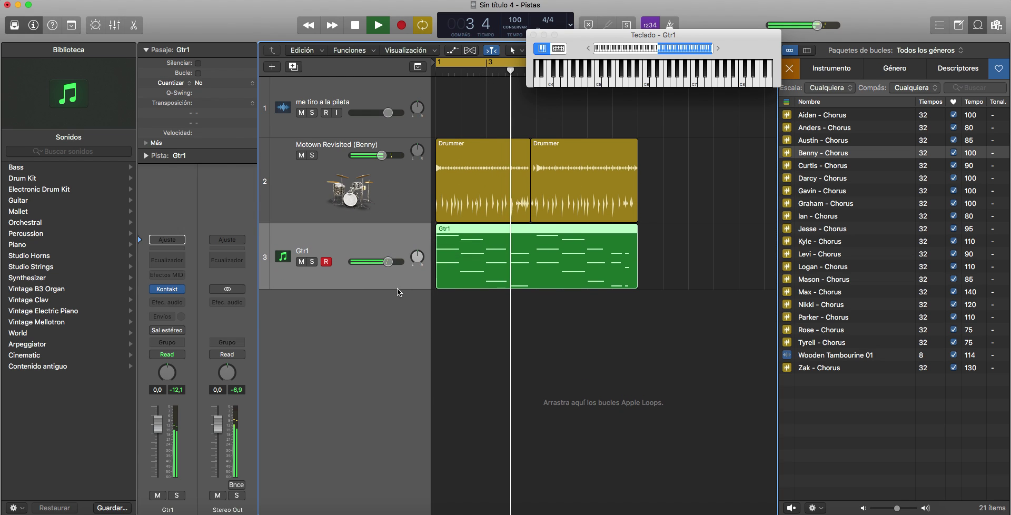
{"action": "left_click_drag", "start_coordinate": [399, 293], "coordinate": [399, 339]}
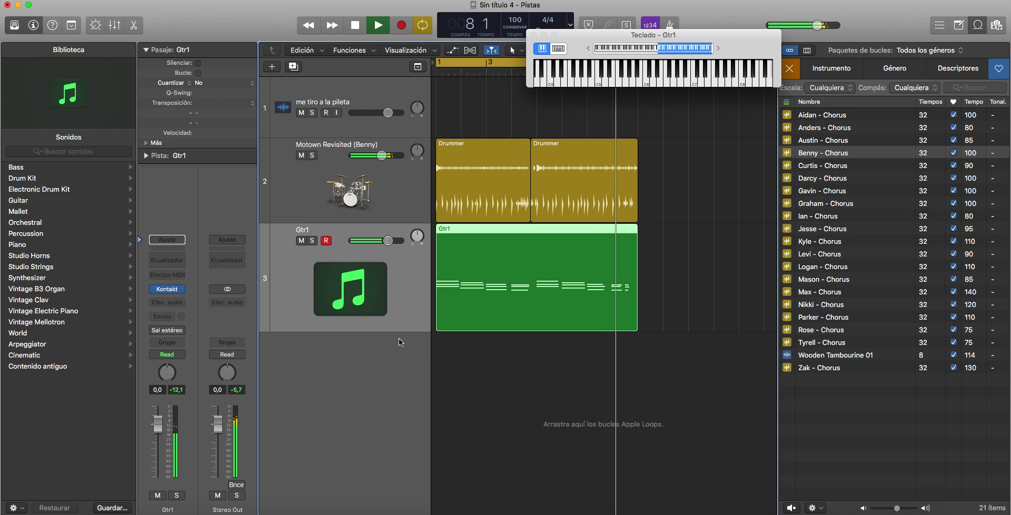
{"action": "key", "text": "space"}
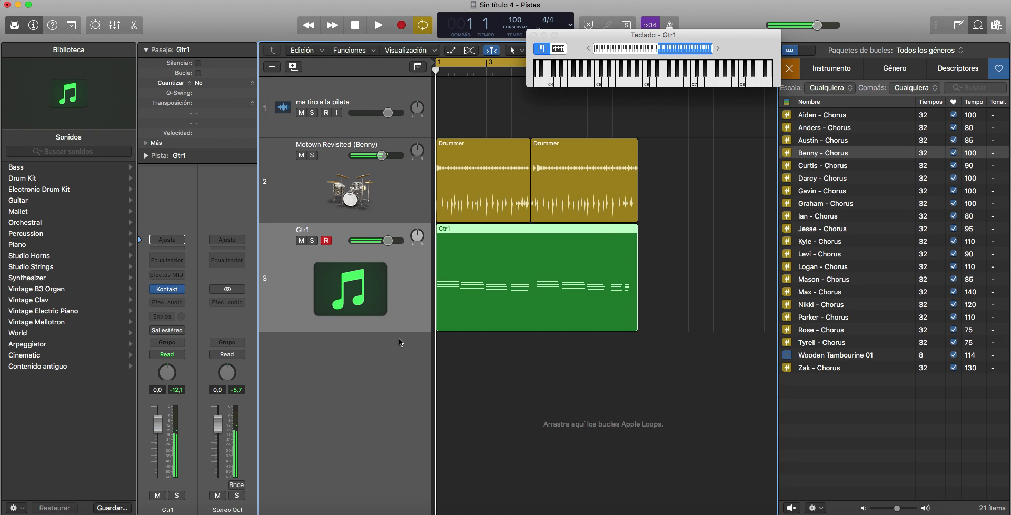
Step: Reopen the Gtr1 region in the piano roll, undo the attempted note lengthening and deselect all notes
{"action": "double_click", "coordinate": [612, 257]}
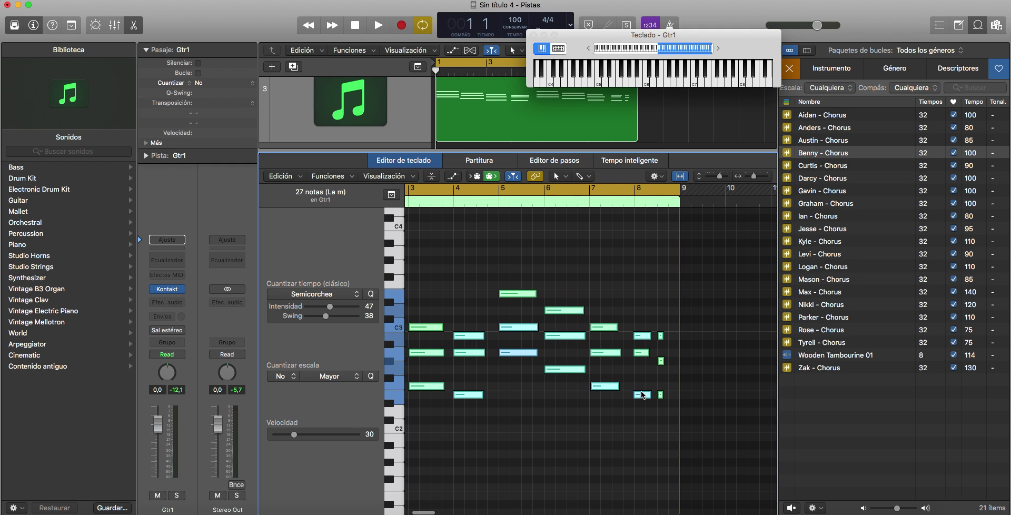
{"action": "left_click_drag", "start_coordinate": [663, 394], "coordinate": [676, 396]}
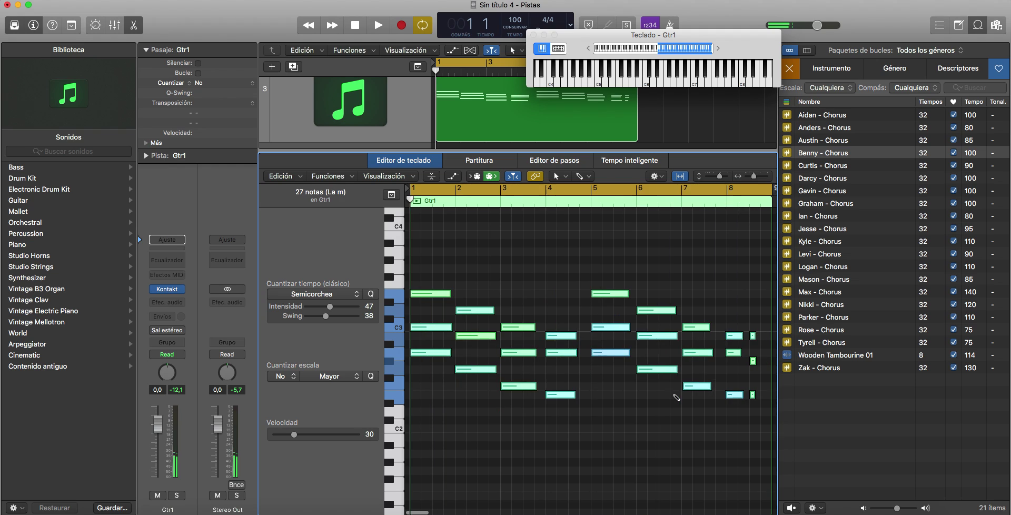
{"action": "scroll", "coordinate": [676, 398], "scroll_direction": "right", "scroll_amount": 1}
{"action": "key", "text": "super+z"}
{"action": "left_click", "coordinate": [628, 417]}
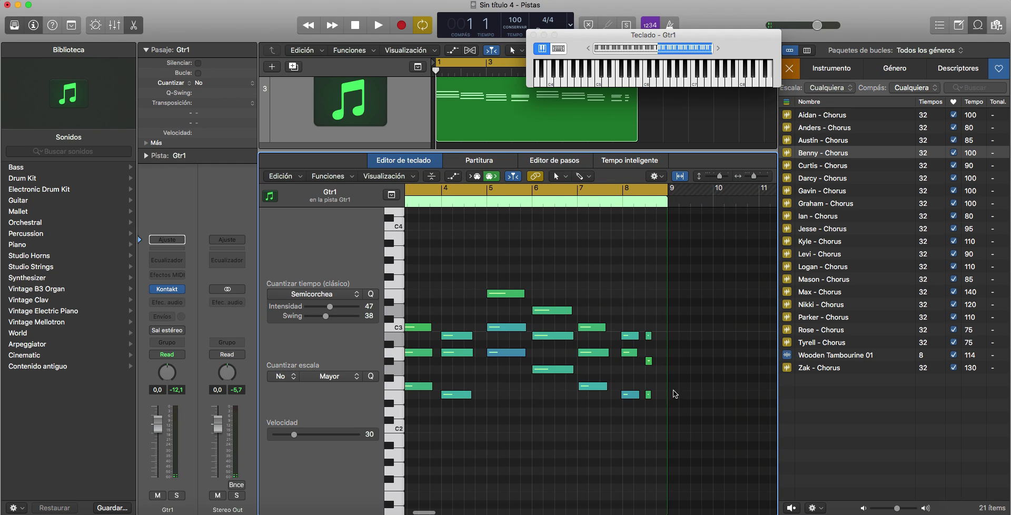
Step: Lengthen the three notes of the last chord to the region's end at bar 9 and play the part from bar 1
{"action": "left_click_drag", "start_coordinate": [651, 395], "coordinate": [665, 396]}
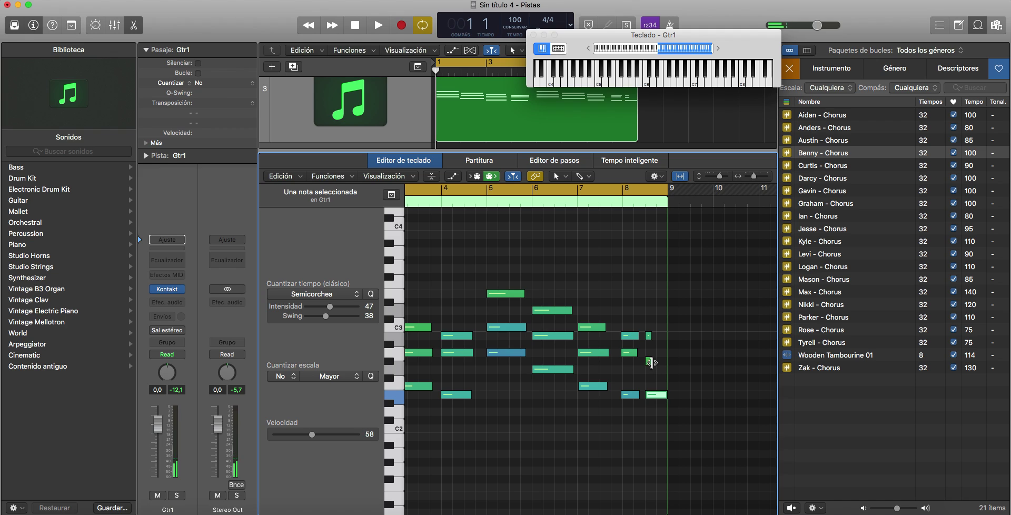
{"action": "left_click_drag", "start_coordinate": [652, 362], "coordinate": [667, 362]}
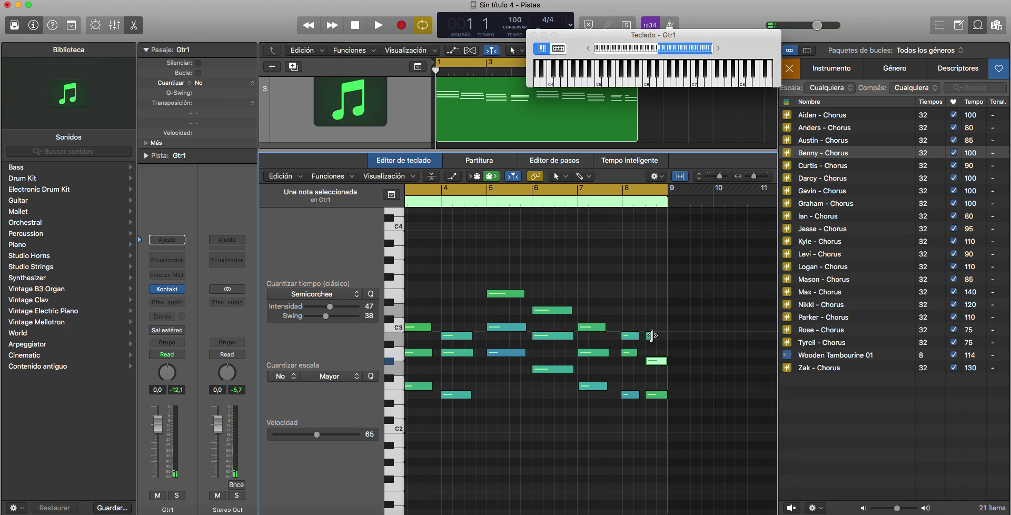
{"action": "left_click_drag", "start_coordinate": [652, 335], "coordinate": [665, 338]}
{"action": "key", "text": "Return"}
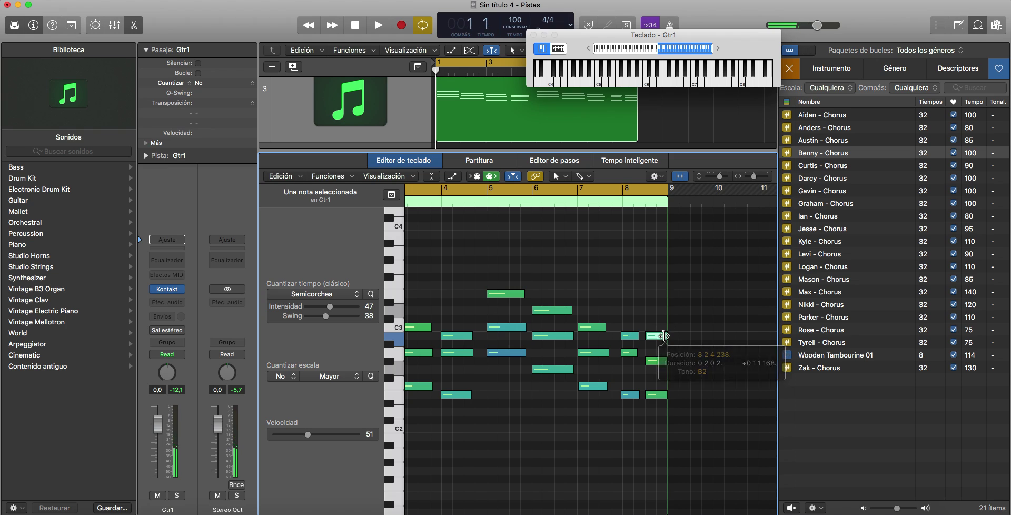
{"action": "key", "text": "space"}
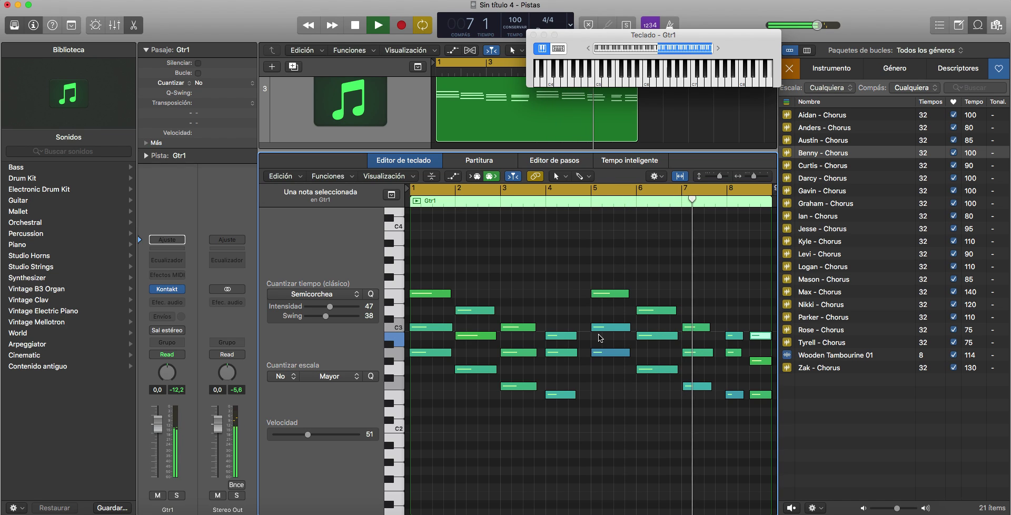
{"action": "key", "text": "space"}
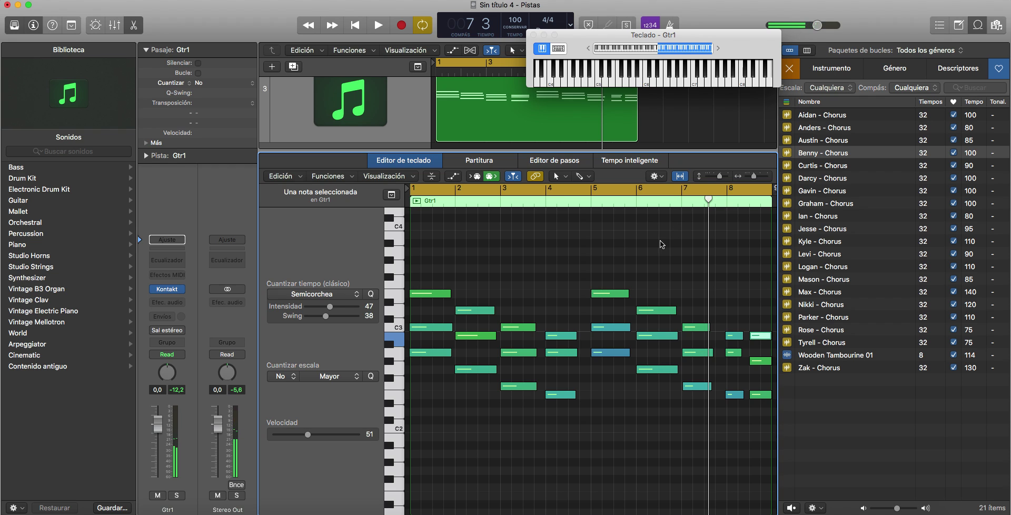
Step: Move the three notes of the bar 8 chord to start on the bar 8 line
{"action": "key", "text": "super+Left"}
{"action": "key", "text": "super+Left"}
{"action": "key", "text": "super+Left"}
{"action": "key", "text": "super+Right"}
{"action": "key", "text": "super+Right"}
{"action": "key", "text": "super+Right"}
{"action": "key", "text": "super+Right"}
{"action": "key", "text": "super+Right"}
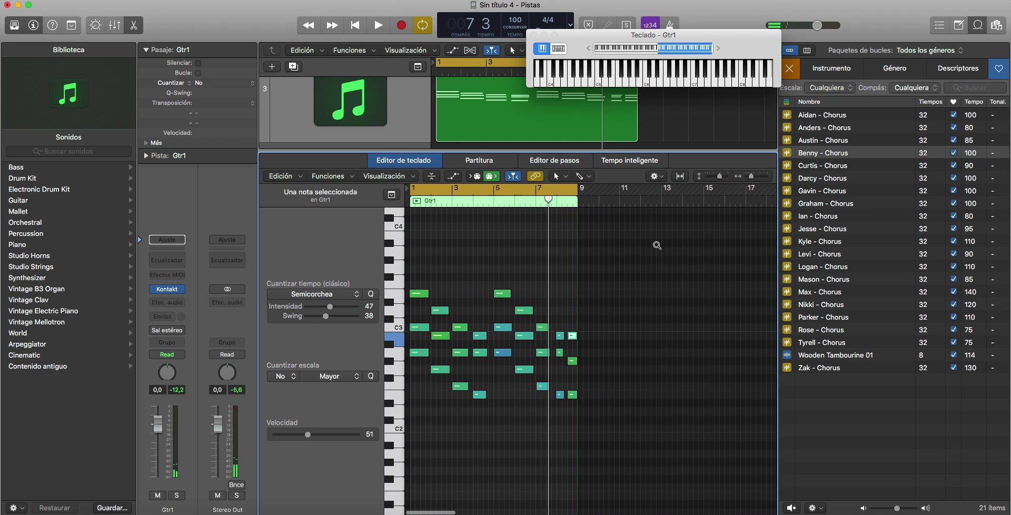
{"action": "scroll", "coordinate": [657, 247], "scroll_direction": "left", "scroll_amount": 3}
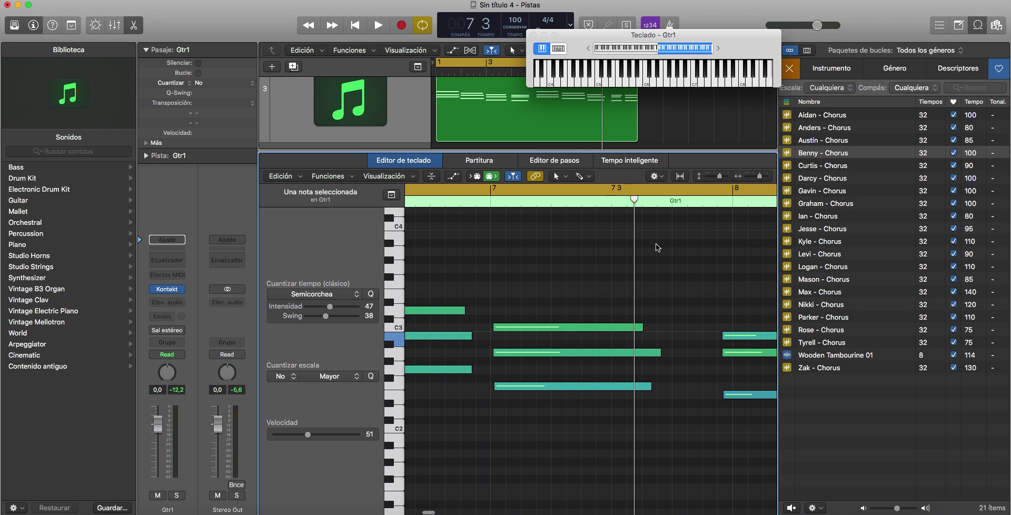
{"action": "scroll", "coordinate": [593, 421], "scroll_direction": "right", "scroll_amount": 6}
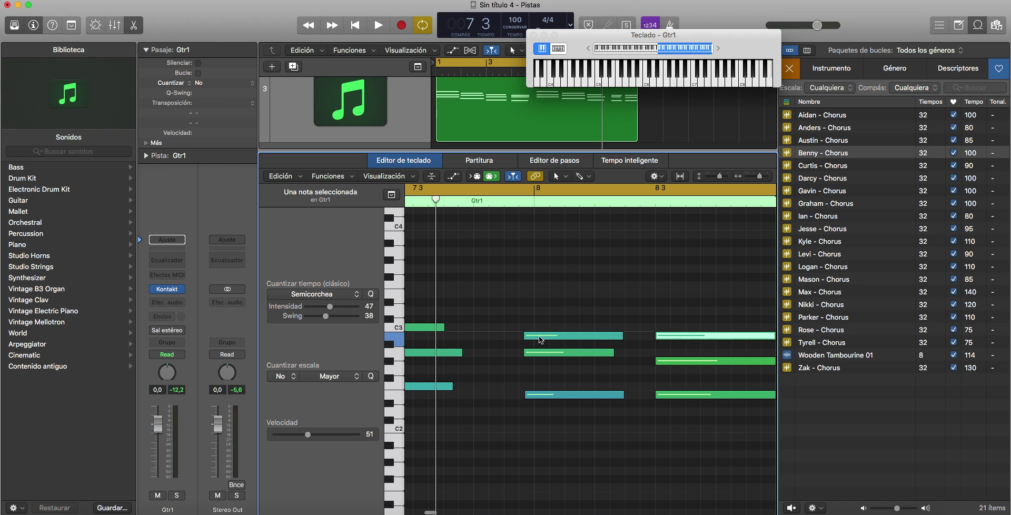
{"action": "mouse_move", "coordinate": [539, 337]}
{"action": "left_mouse_down"}
{"action": "mouse_move", "coordinate": [541, 349]}
{"action": "mouse_move", "coordinate": [567, 354]}
{"action": "mouse_move", "coordinate": [543, 354]}
{"action": "left_mouse_up"}
{"action": "left_click_drag", "start_coordinate": [536, 395], "coordinate": [544, 393]}
Step: Align the starts of the bar 7 chord's three notes with the bar 7 line
{"action": "scroll", "coordinate": [545, 393], "scroll_direction": "left", "scroll_amount": 5}
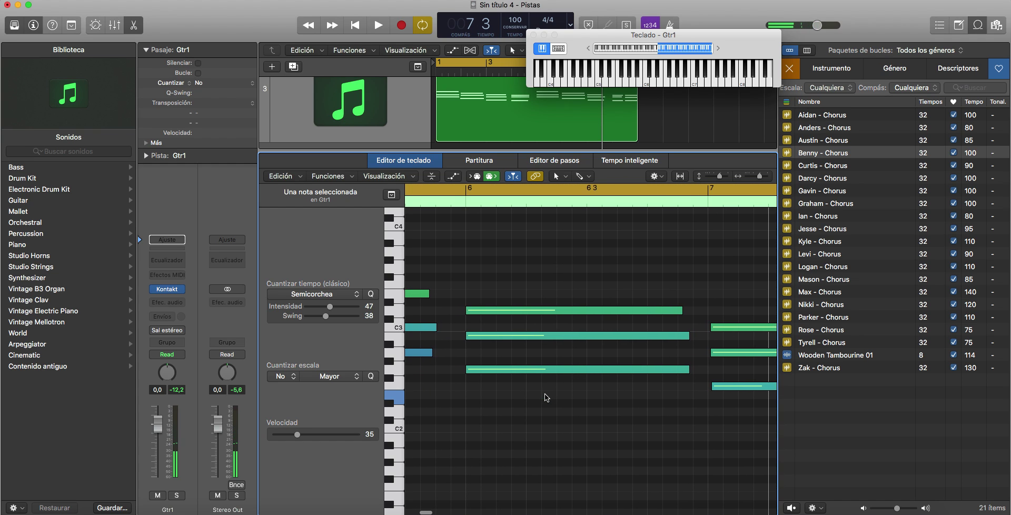
{"action": "left_click_drag", "start_coordinate": [712, 327], "coordinate": [708, 355]}
{"action": "left_click_drag", "start_coordinate": [712, 385], "coordinate": [711, 388]}
Step: Move the three notes of the first chord to start exactly on the bar 1 line
{"action": "key", "text": "Return"}
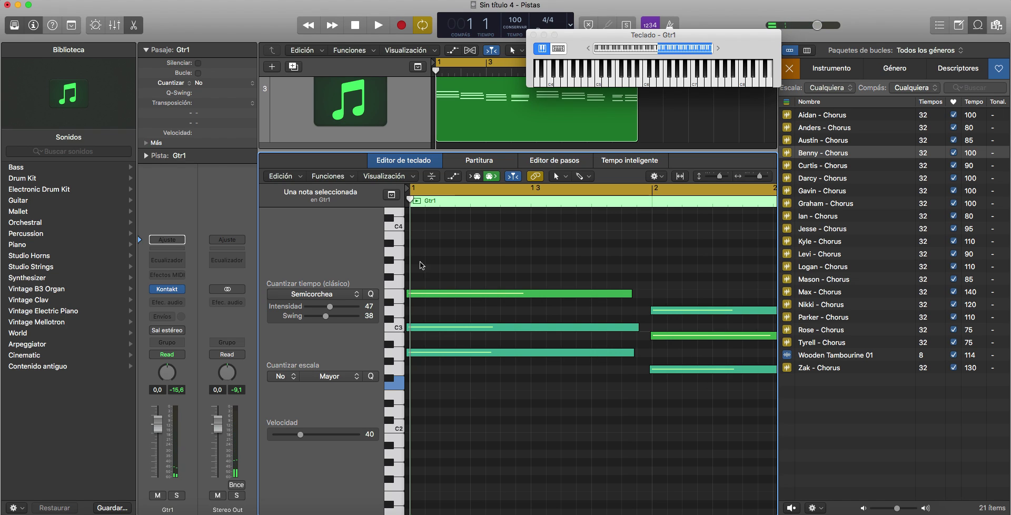
{"action": "left_click_drag", "start_coordinate": [425, 295], "coordinate": [429, 295]}
{"action": "left_click_drag", "start_coordinate": [421, 328], "coordinate": [424, 327]}
{"action": "left_click", "coordinate": [427, 353]}
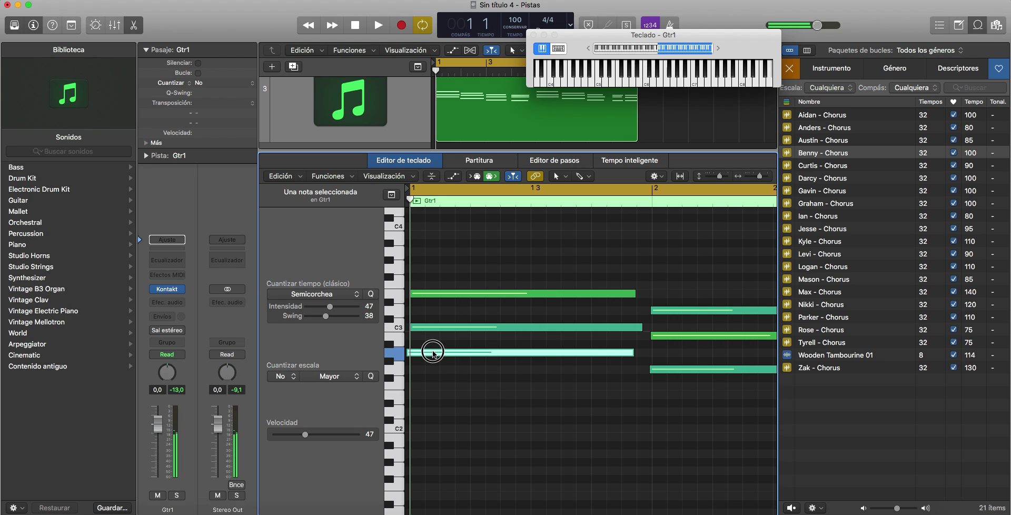
{"action": "left_click_drag", "start_coordinate": [430, 354], "coordinate": [436, 355]}
Step: Play the corrected Gtr1 part from bar 1 and close the piano roll editor
{"action": "key", "text": "space"}
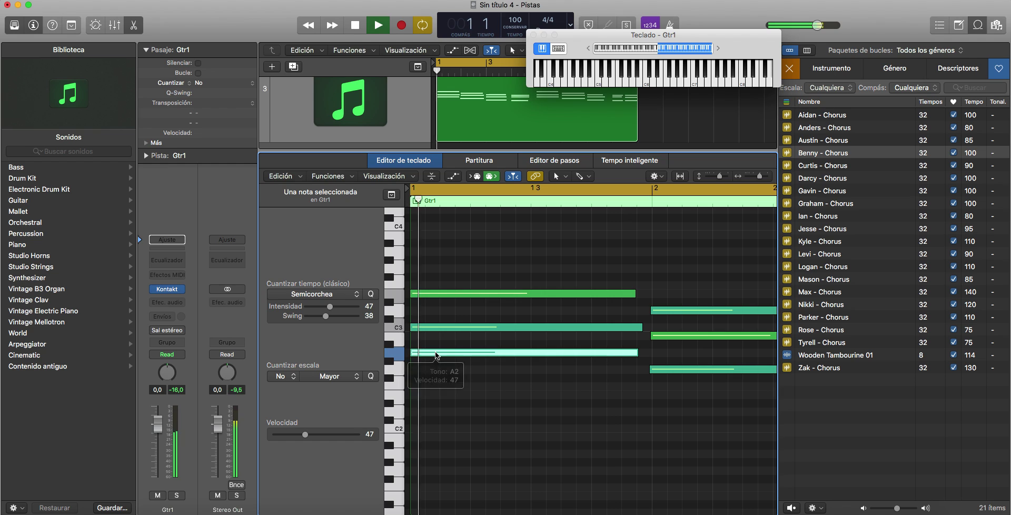
{"action": "left_click", "coordinate": [519, 394], "text": "ctrl+alt"}
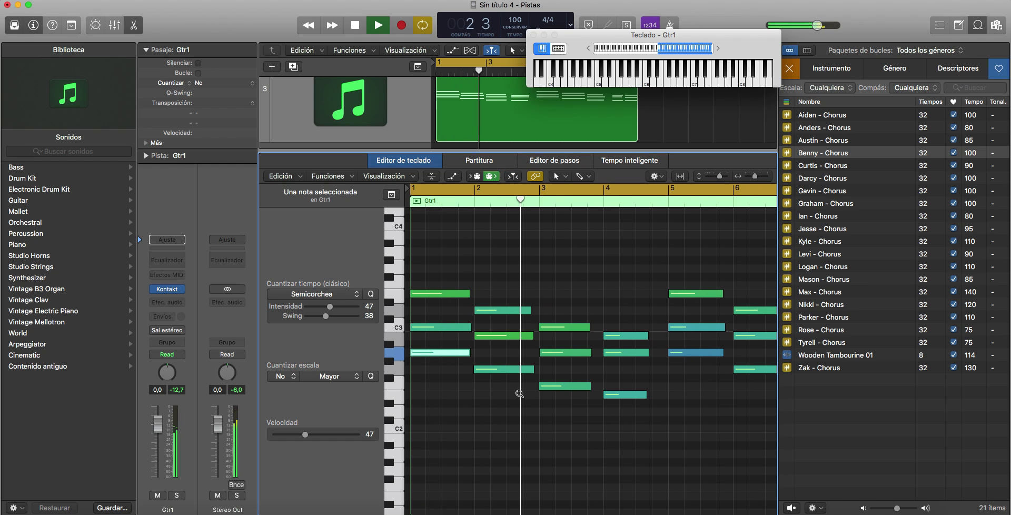
{"action": "left_click", "coordinate": [520, 395], "text": "ctrl+alt"}
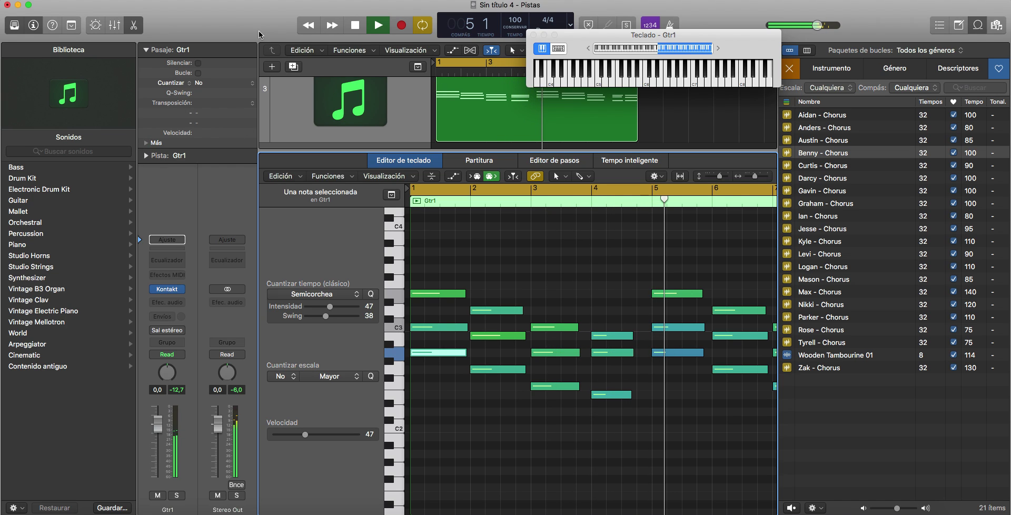
{"action": "left_click", "coordinate": [134, 24]}
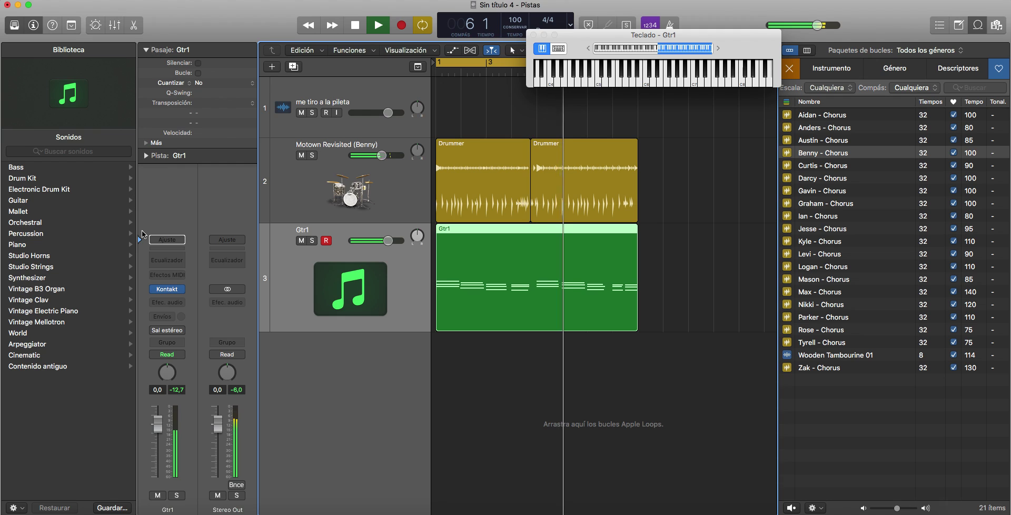
Step: Reopen and reposition the Gtr1 Kontakt window, assign the pattern 5 Ibiza E to C1 and stop playback
{"action": "mouse_move", "coordinate": [165, 294]}
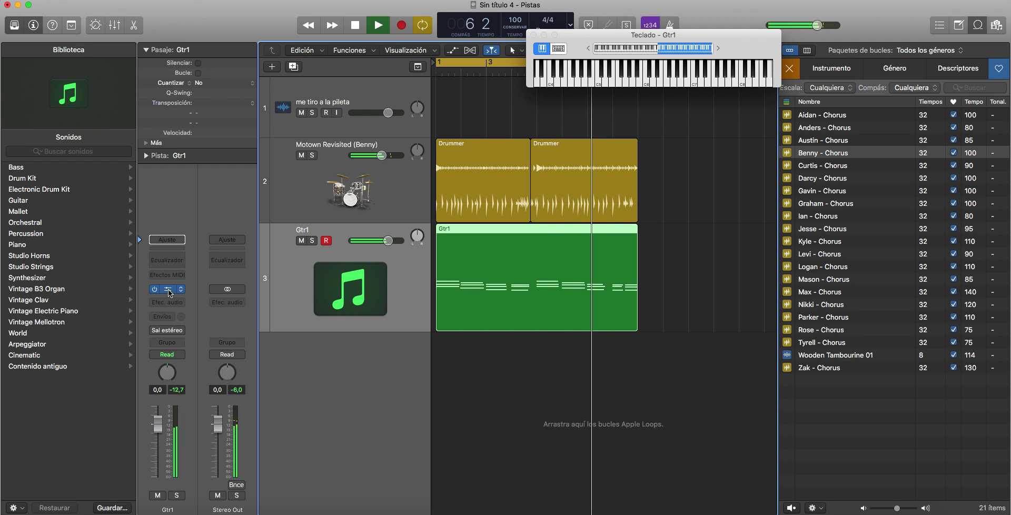
{"action": "left_click", "coordinate": [168, 290]}
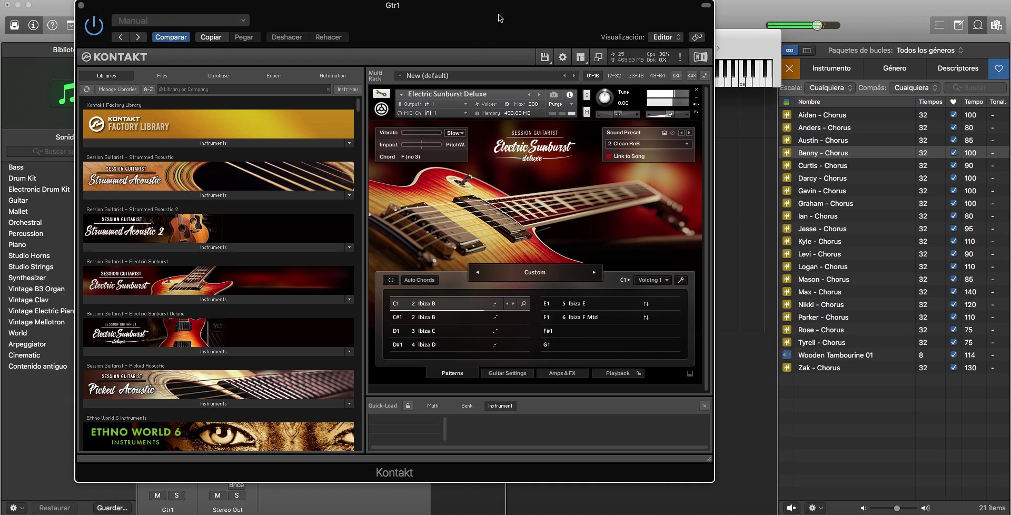
{"action": "left_click_drag", "start_coordinate": [499, 18], "coordinate": [533, 117]}
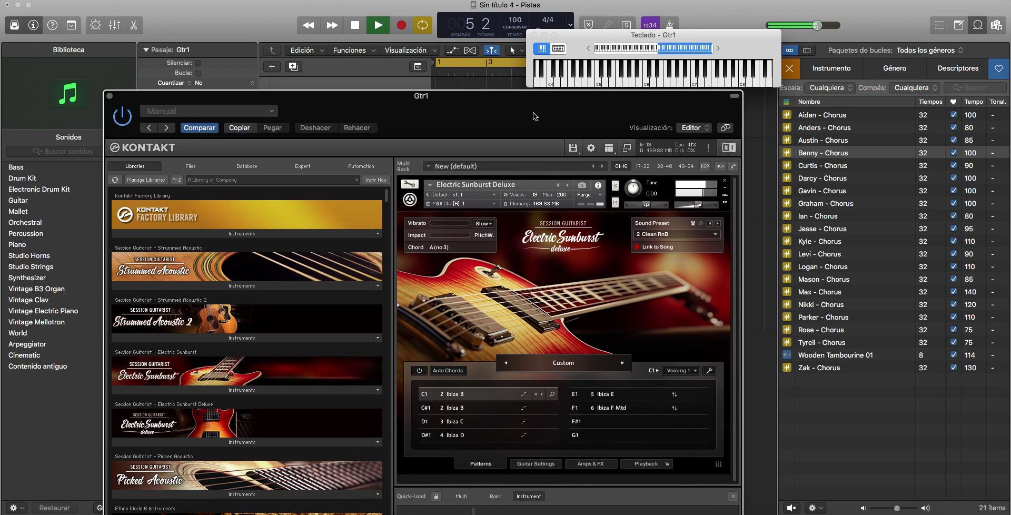
{"action": "key", "text": "space"}
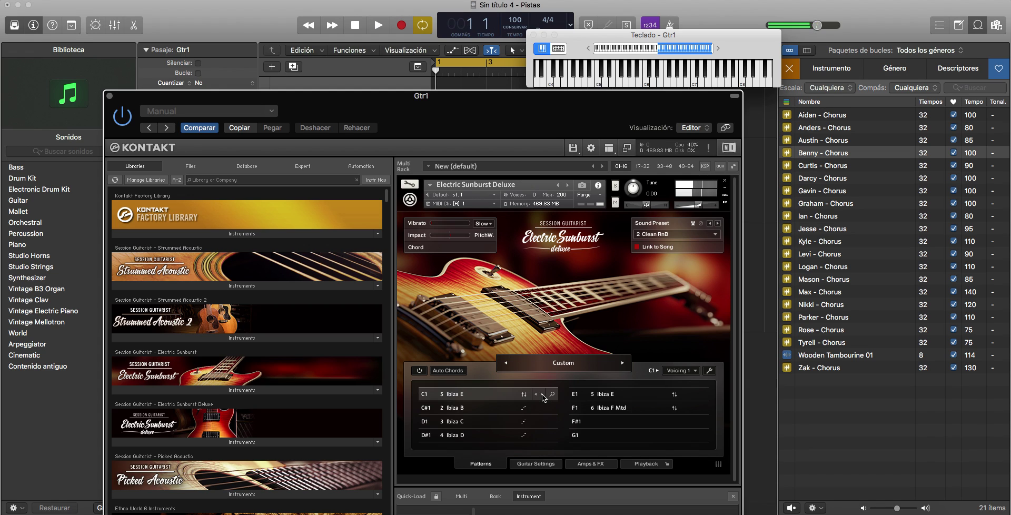
Step: Close the Kontakt window and bounce the Gtr1 region in place to a new track named Gtr1_bip
{"action": "left_click", "coordinate": [109, 96]}
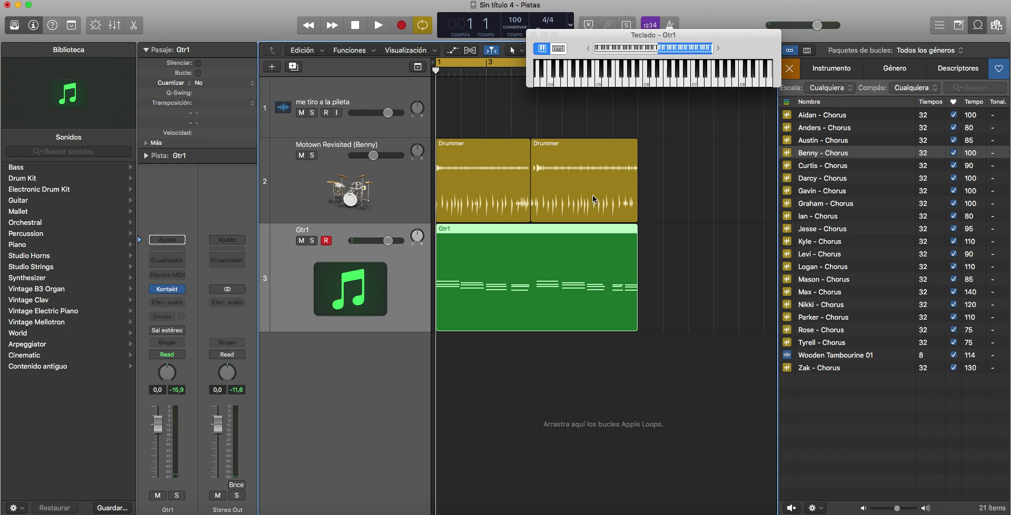
{"action": "right_click", "coordinate": [565, 261]}
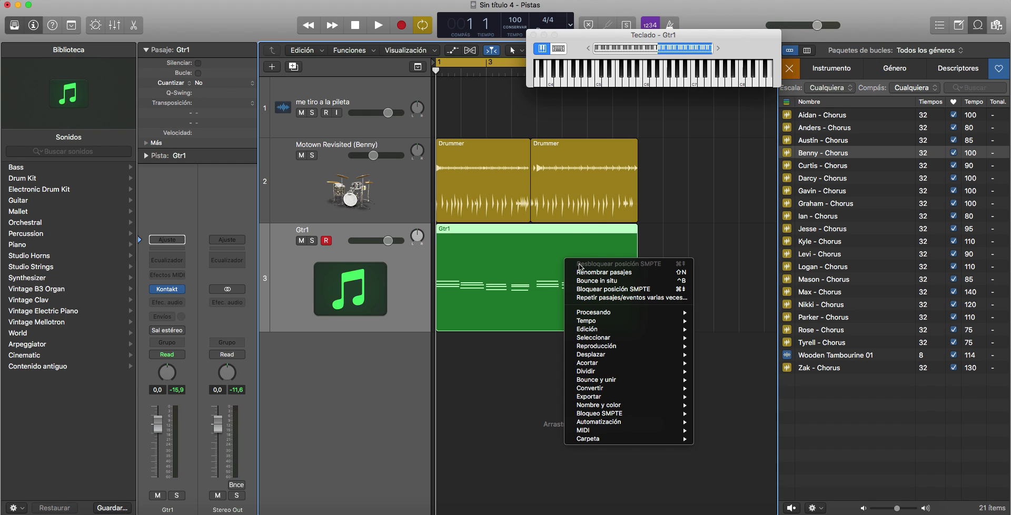
{"action": "left_click", "coordinate": [602, 280]}
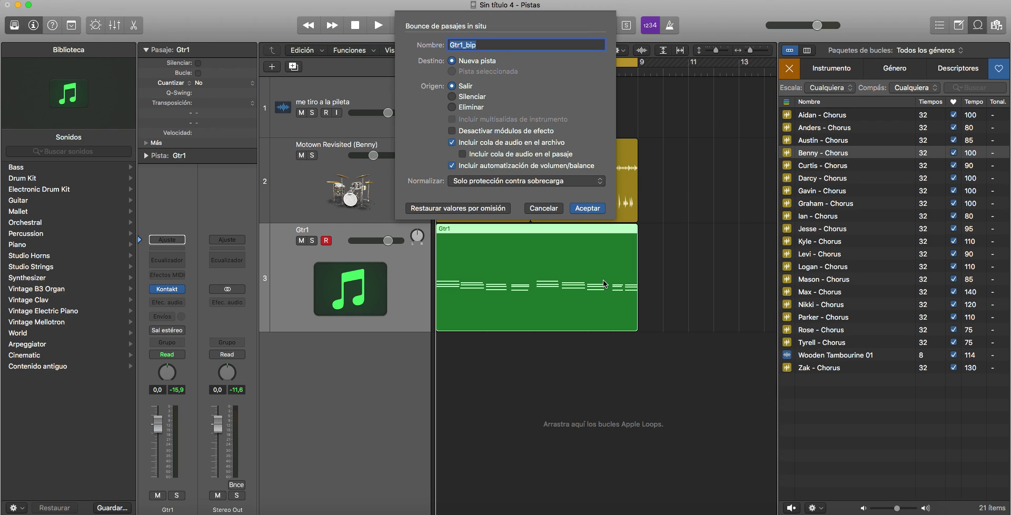
{"action": "left_click", "coordinate": [590, 209]}
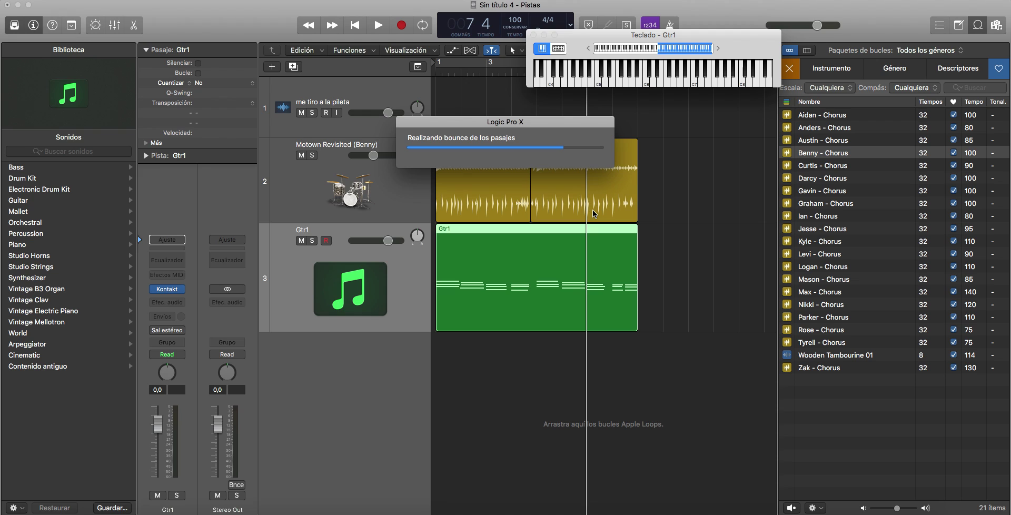
Step: Delete the original Gtr1 MIDI region, move the Gtr1_bip track above Gtr1 and enlarge its height
{"action": "left_click", "coordinate": [494, 259]}
{"action": "key", "text": "Delete"}
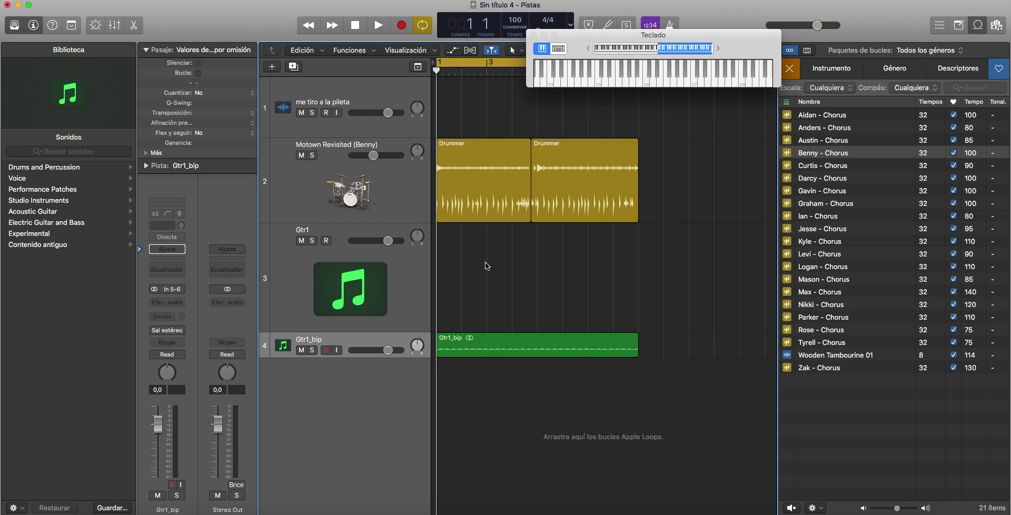
{"action": "left_click", "coordinate": [393, 337]}
{"action": "mouse_move", "coordinate": [392, 337]}
{"action": "left_mouse_down"}
{"action": "mouse_move", "coordinate": [397, 247]}
{"action": "mouse_move", "coordinate": [393, 333]}
{"action": "left_mouse_up"}
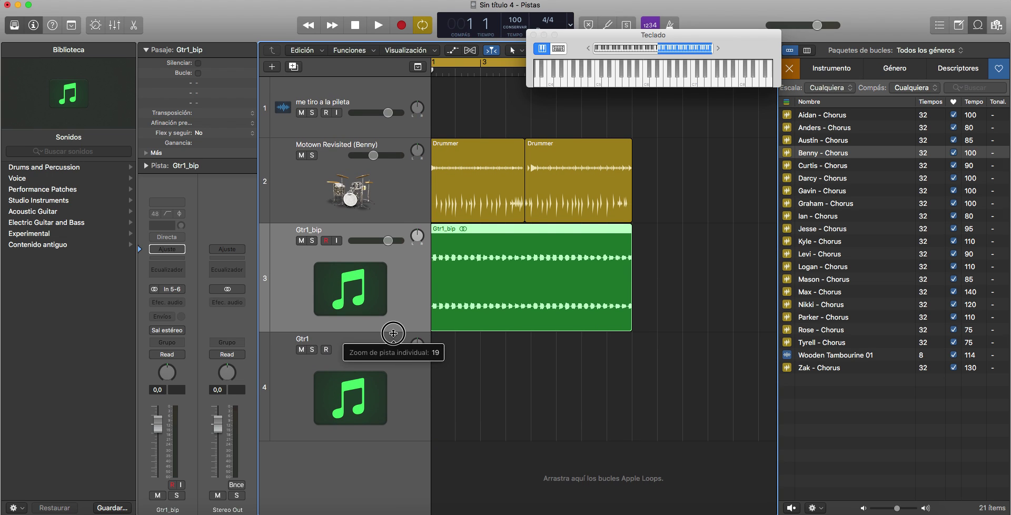
Step: Play the song and slightly raise the volume of the Motown Revisited drum track
{"action": "key", "text": "space"}
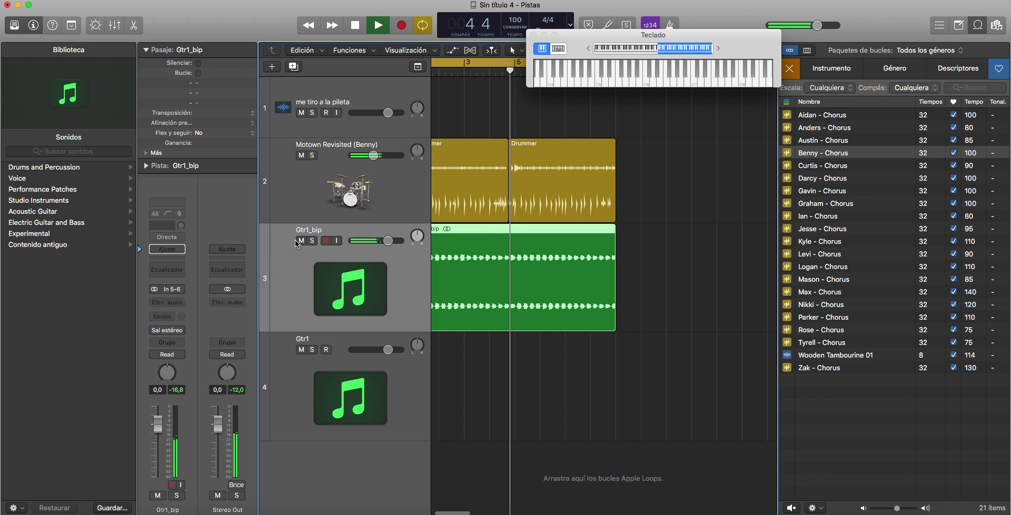
{"action": "left_click_drag", "start_coordinate": [392, 156], "coordinate": [396, 157]}
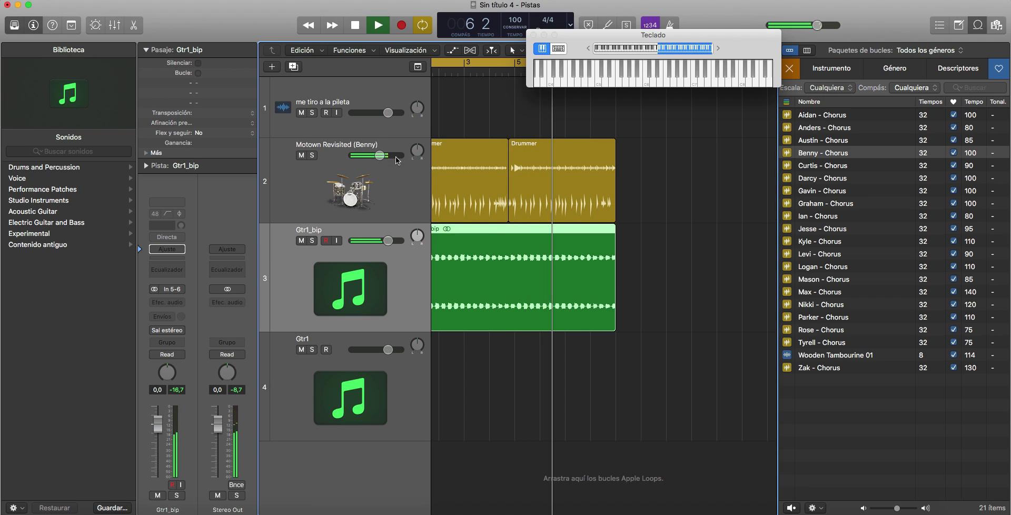
{"action": "key", "text": "space"}
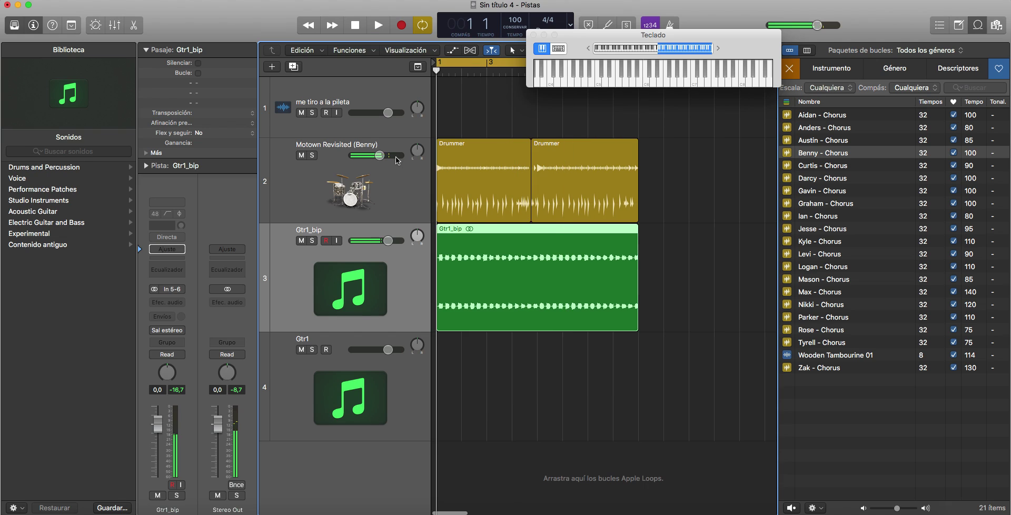
Step: Browse the Library to the Clean Guitar patches under Electric Guitar and Bass for the bounced guitar track
{"action": "left_click", "coordinate": [55, 222]}
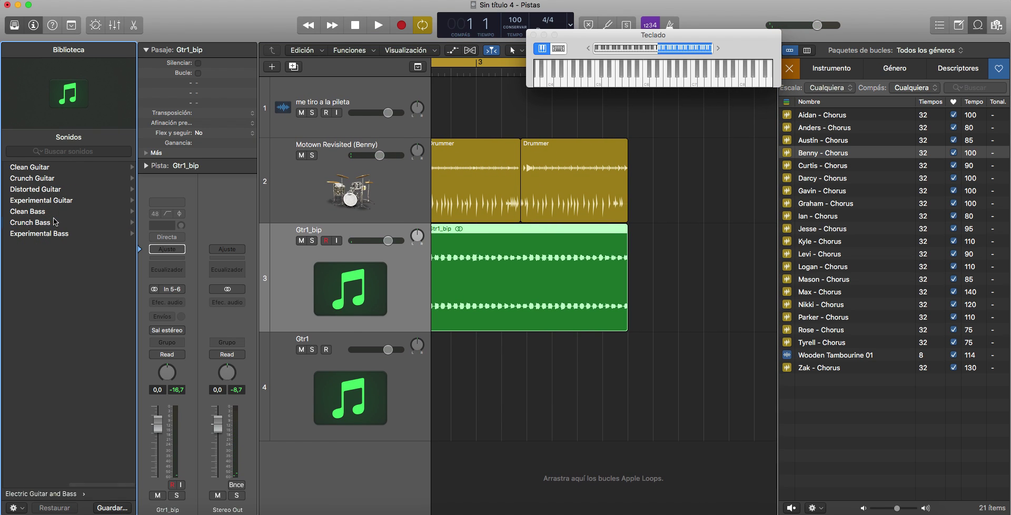
{"action": "left_click", "coordinate": [57, 168]}
{"action": "left_click", "coordinate": [46, 178]}
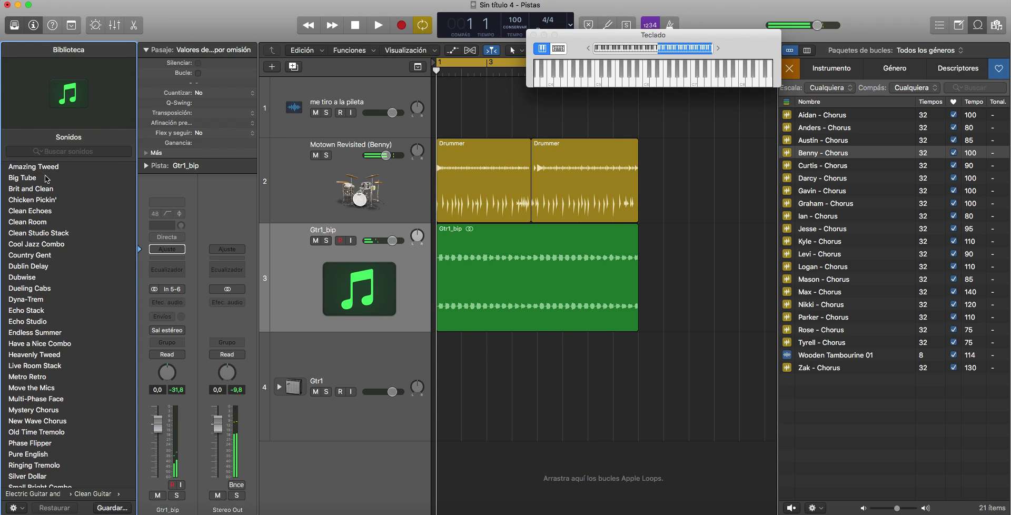
{"action": "key", "text": "space"}
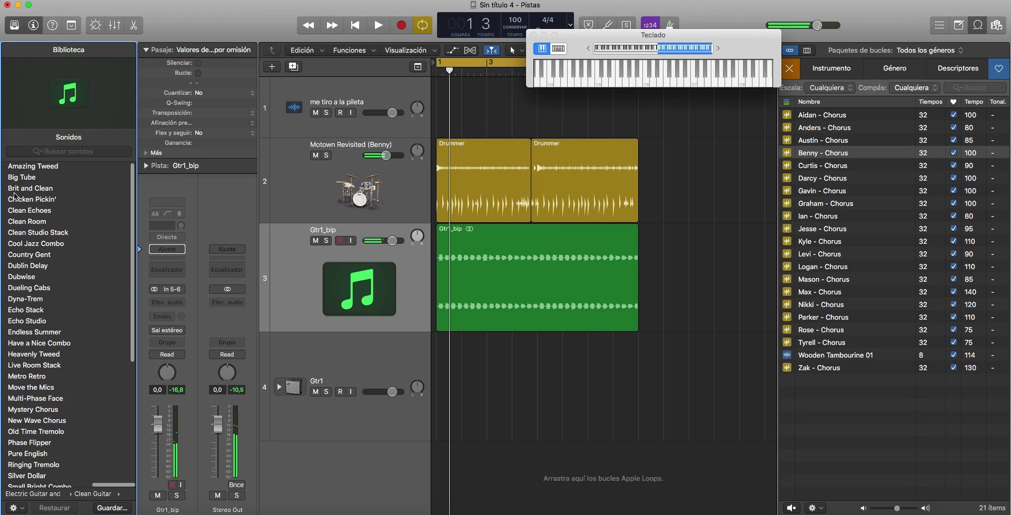
Step: Try the Clean Room patch on the bounced guitar track during playback with its volume at -1.2 dB
{"action": "left_click", "coordinate": [41, 222]}
{"action": "key", "text": "space"}
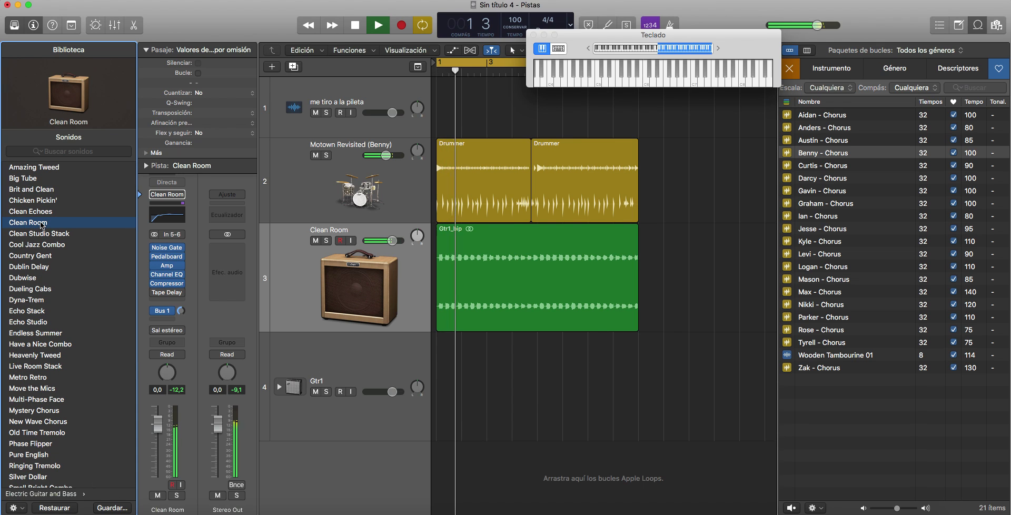
{"action": "scroll", "coordinate": [42, 224], "scroll_direction": "down", "scroll_amount": 1}
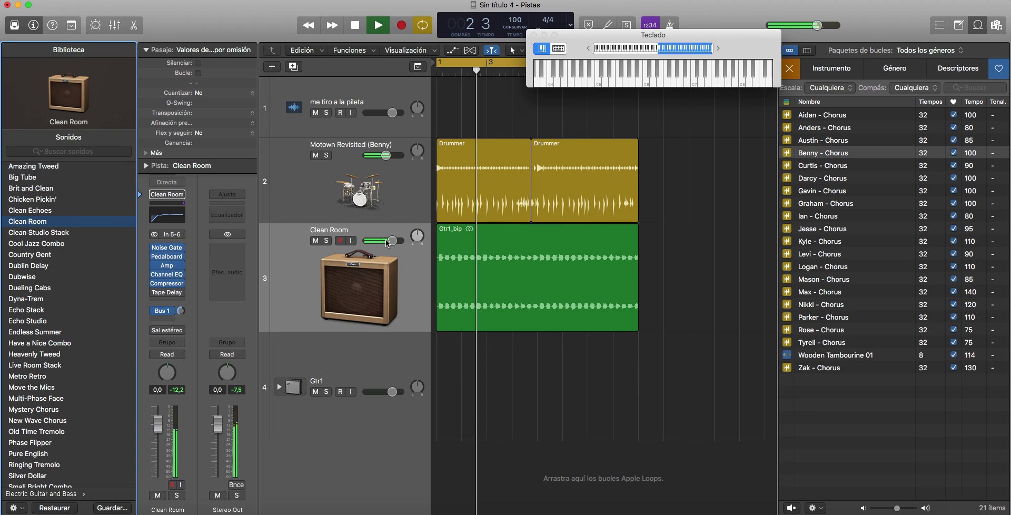
{"action": "left_click_drag", "start_coordinate": [392, 241], "coordinate": [389, 241]}
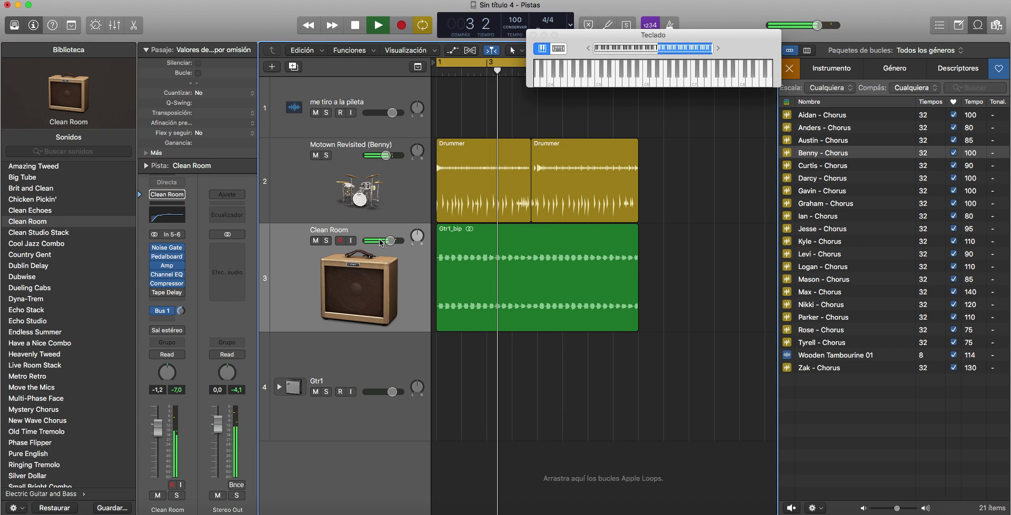
{"action": "key", "text": "space"}
Step: Try the Dublin Delay patch on the guitar track and play it from the start
{"action": "left_click", "coordinate": [62, 266]}
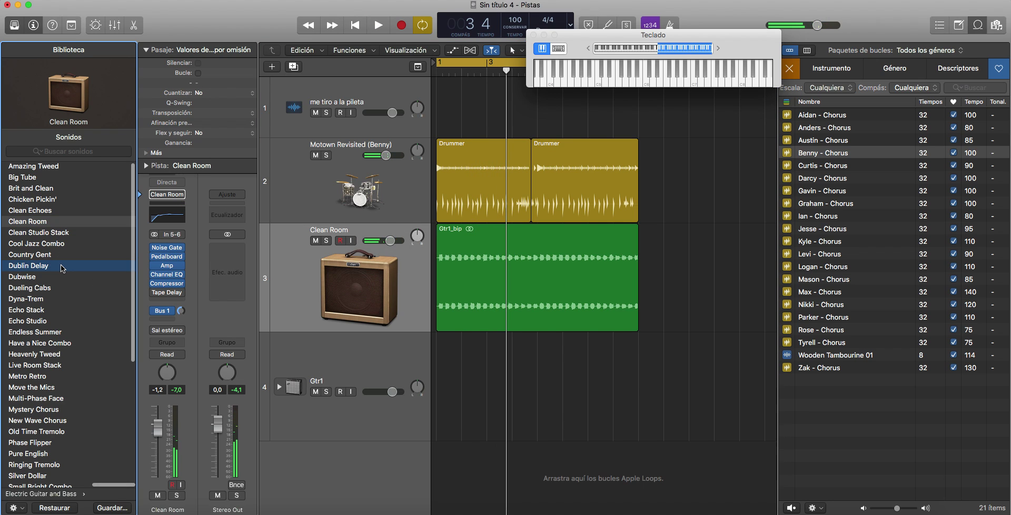
{"action": "key", "text": "Return"}
{"action": "key", "text": "space"}
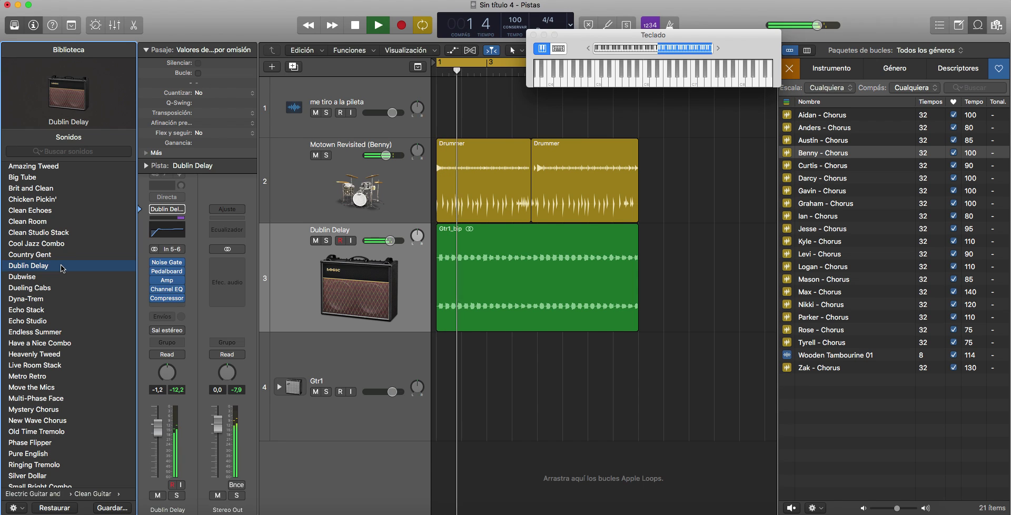
{"action": "key", "text": "space"}
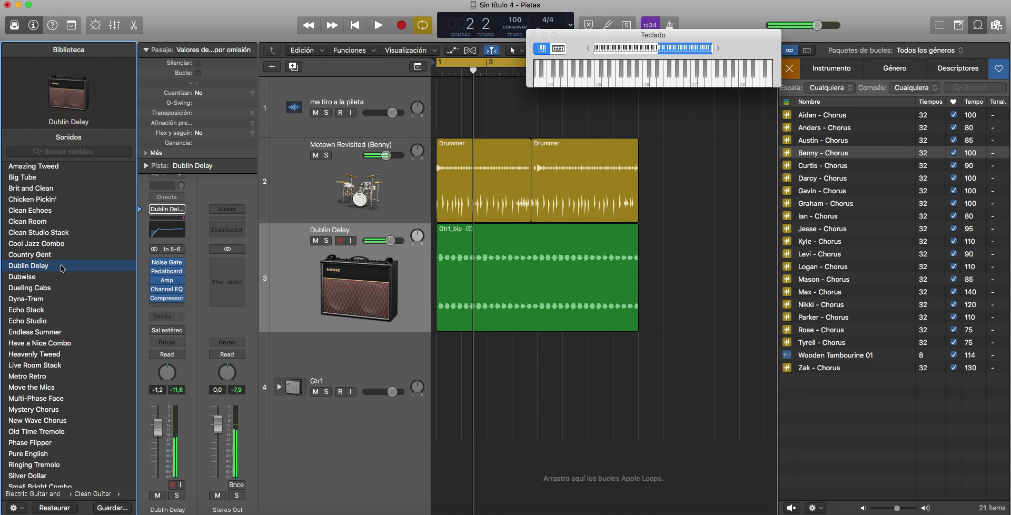
Step: Try the Dueling Cabs patch on the guitar track with a short playback
{"action": "scroll", "coordinate": [58, 268], "scroll_direction": "down", "scroll_amount": 3}
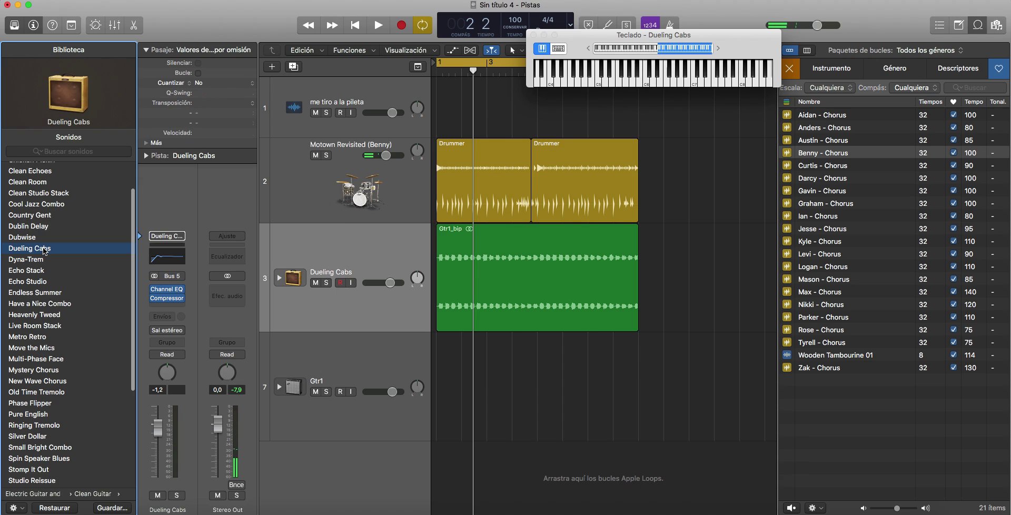
{"action": "key", "text": "space"}
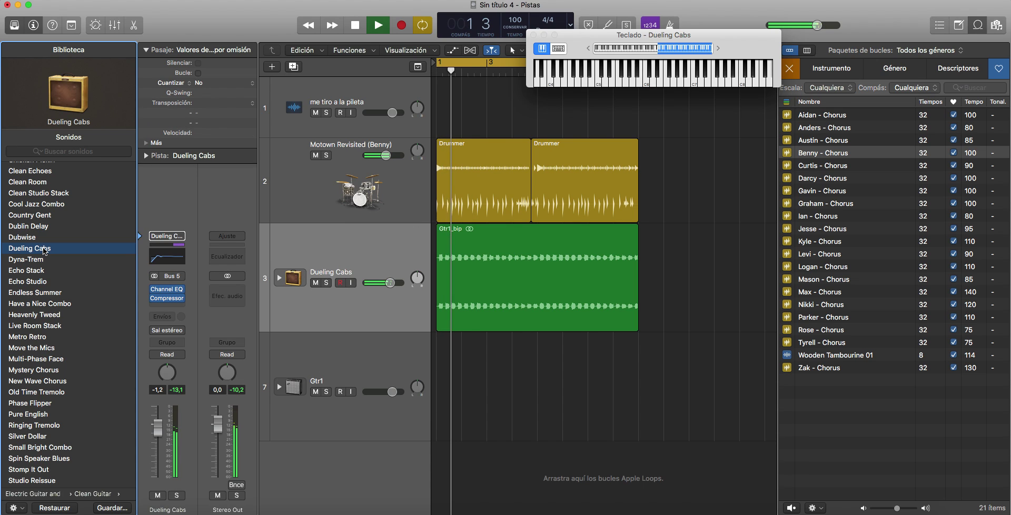
{"action": "key", "text": "space"}
Step: Load the Mystery Chorus patch on the bounced guitar track and start playback
{"action": "scroll", "coordinate": [43, 248], "scroll_direction": "down", "scroll_amount": 5}
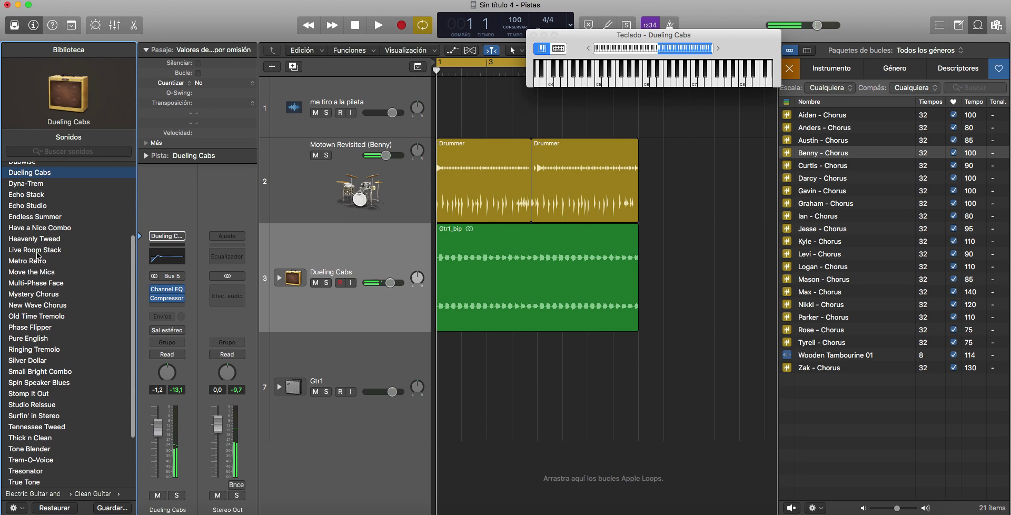
{"action": "scroll", "coordinate": [39, 263], "scroll_direction": "down", "scroll_amount": 1}
{"action": "left_click", "coordinate": [44, 281]}
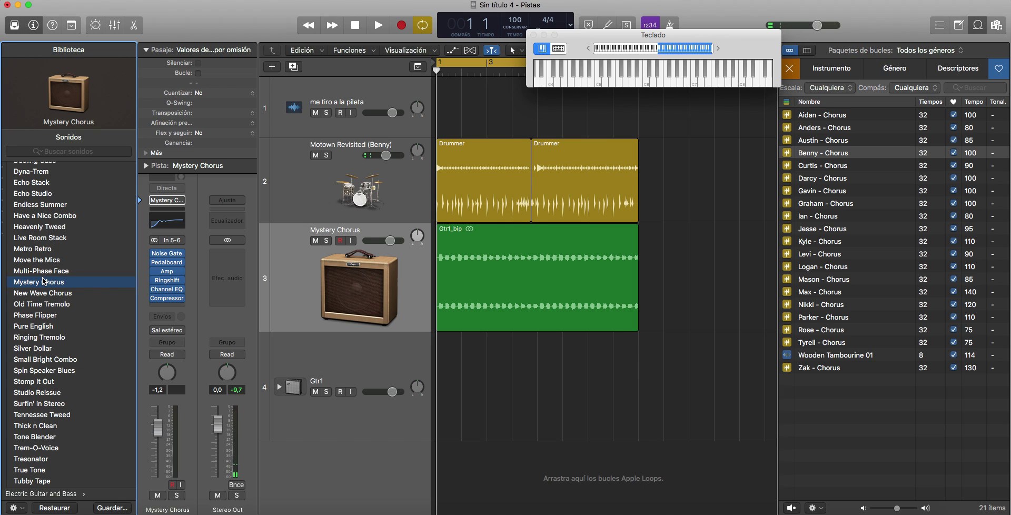
{"action": "key", "text": "space"}
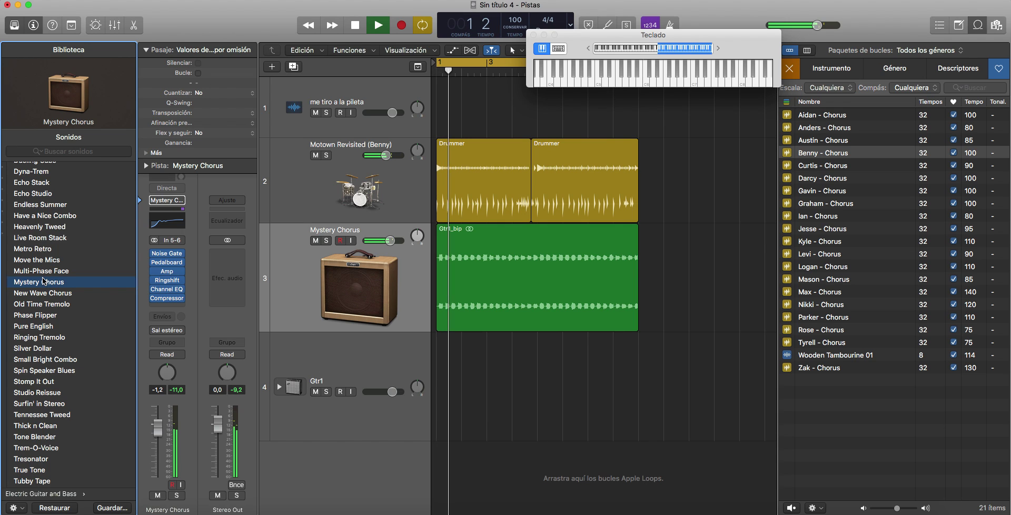
Step: Lower the Mystery Chorus track volume to -5.4 dB, move the on-screen keyboard aside and stop playback
{"action": "scroll", "coordinate": [44, 281], "scroll_direction": "down", "scroll_amount": 6}
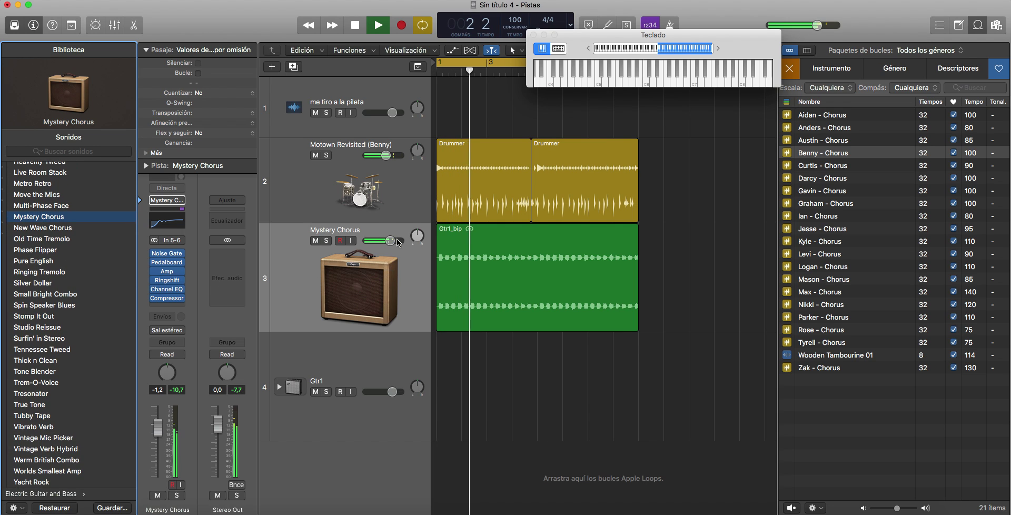
{"action": "left_click_drag", "start_coordinate": [390, 240], "coordinate": [383, 240]}
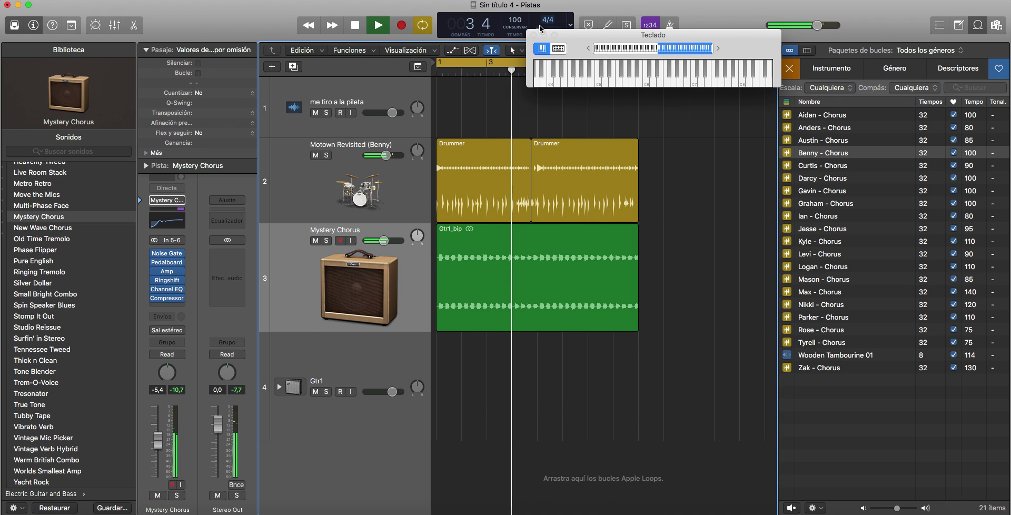
{"action": "left_click_drag", "start_coordinate": [551, 38], "coordinate": [113, 4]}
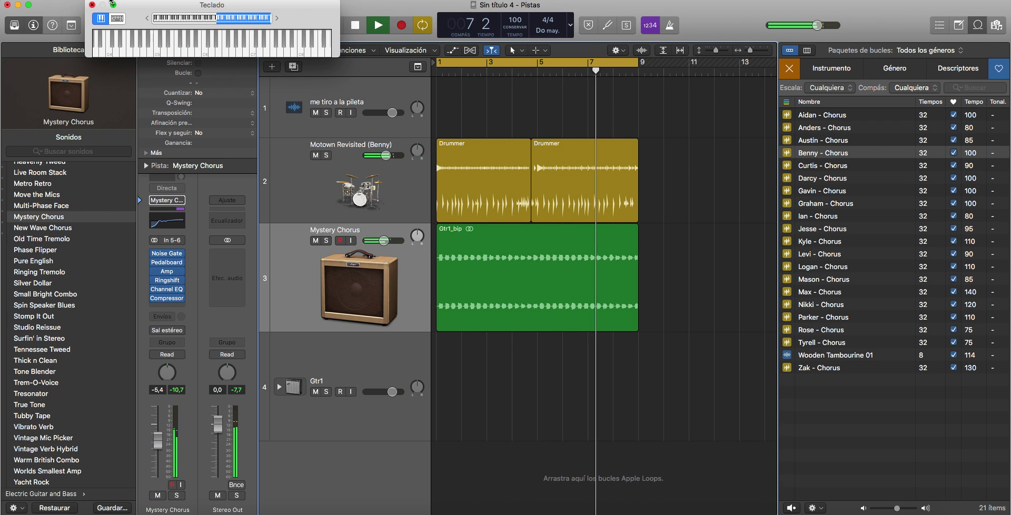
{"action": "key", "text": "space"}
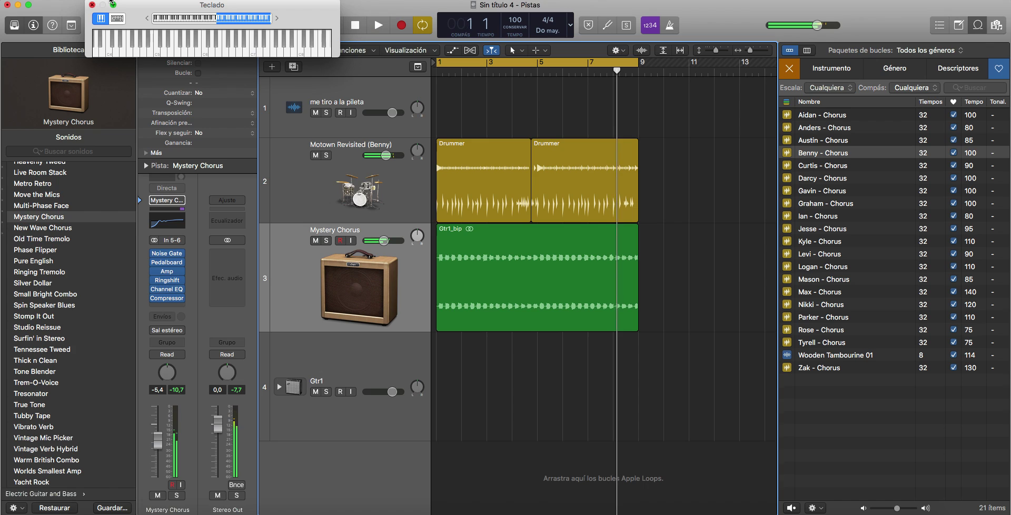
Step: Delete the empty Gtr1 track below the Mystery Chorus track
{"action": "left_click", "coordinate": [372, 363]}
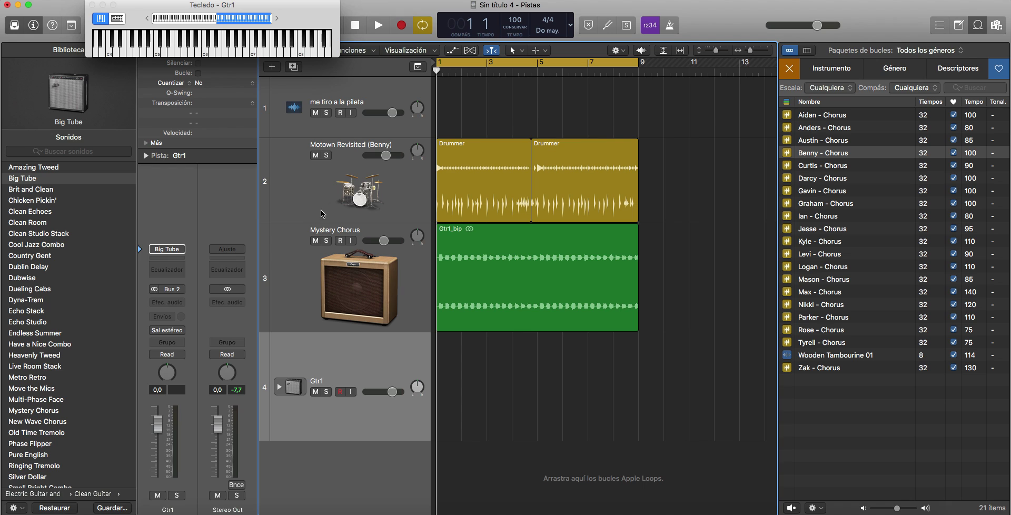
{"action": "left_click", "coordinate": [309, 193]}
{"action": "left_click", "coordinate": [327, 323]}
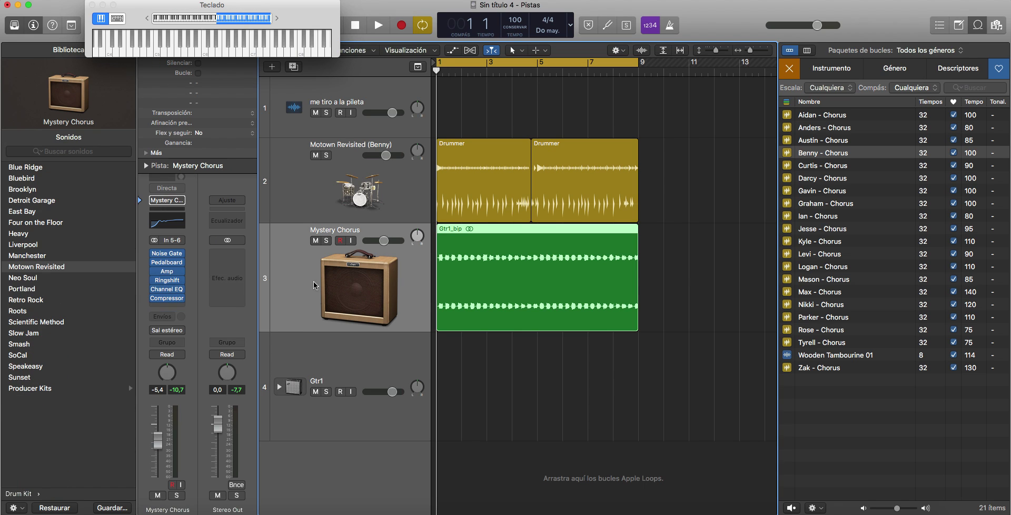
{"action": "left_click", "coordinate": [331, 337]}
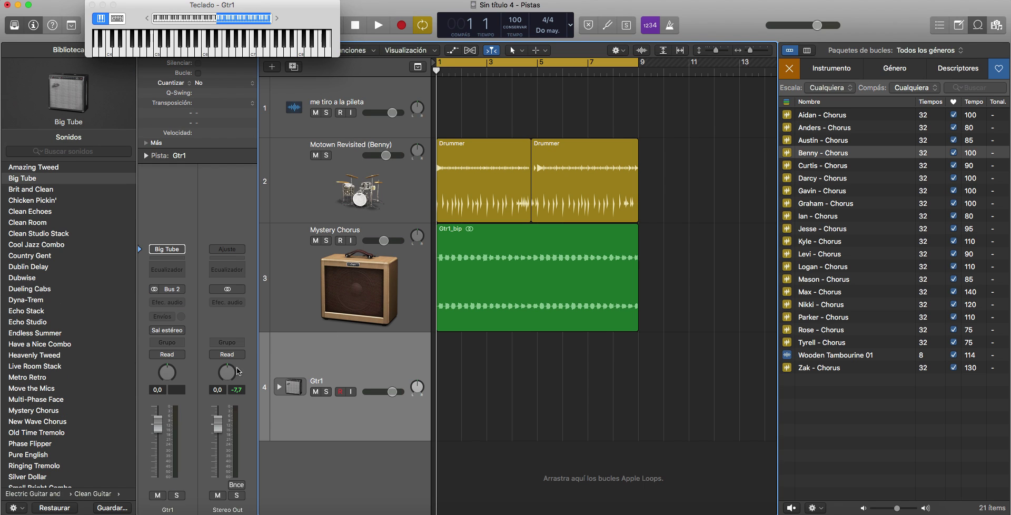
{"action": "scroll", "coordinate": [63, 215], "scroll_direction": "up", "scroll_amount": 3}
{"action": "key", "text": "super+BackSpace"}
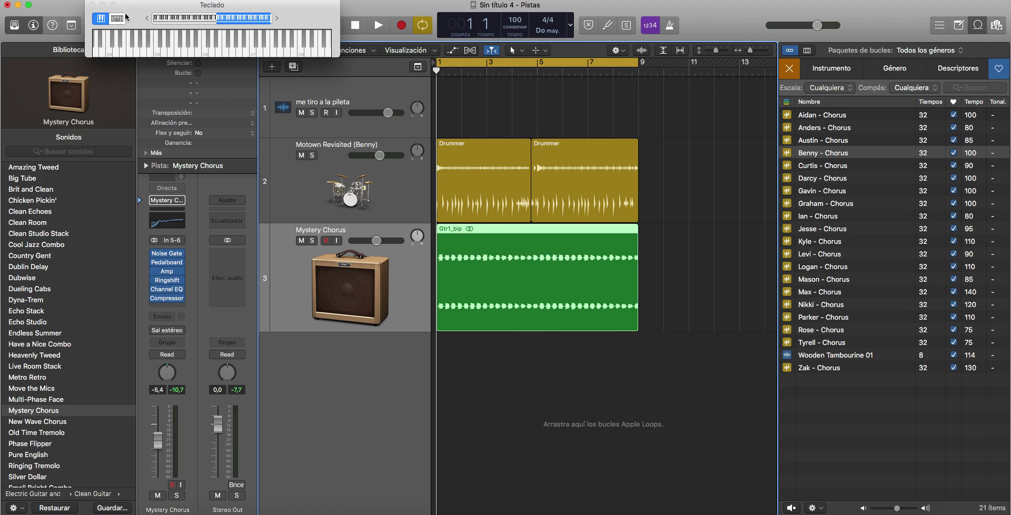
Step: Close the on-screen keyboard window and play back the drums and Mystery Chorus guitar
{"action": "left_click_drag", "start_coordinate": [293, 10], "coordinate": [500, 74]}
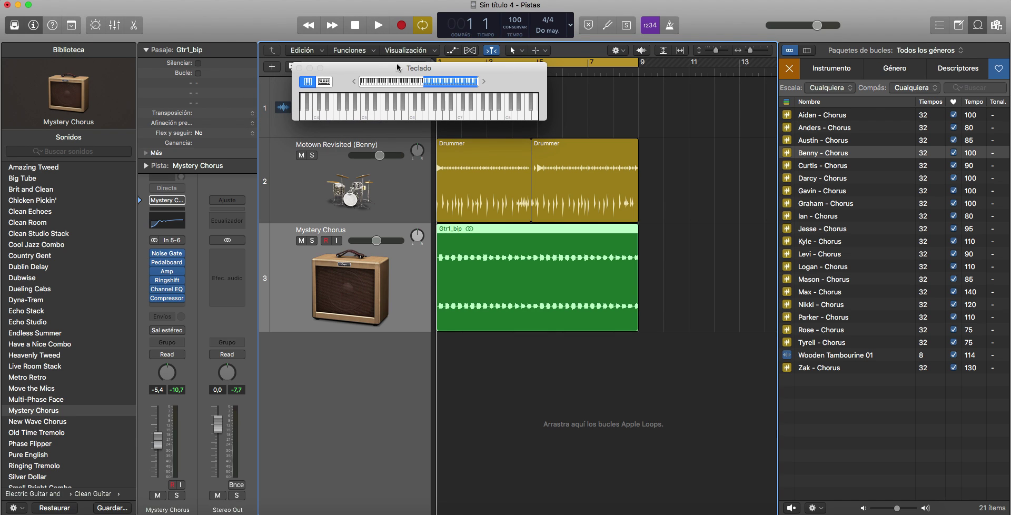
{"action": "left_click", "coordinate": [298, 68]}
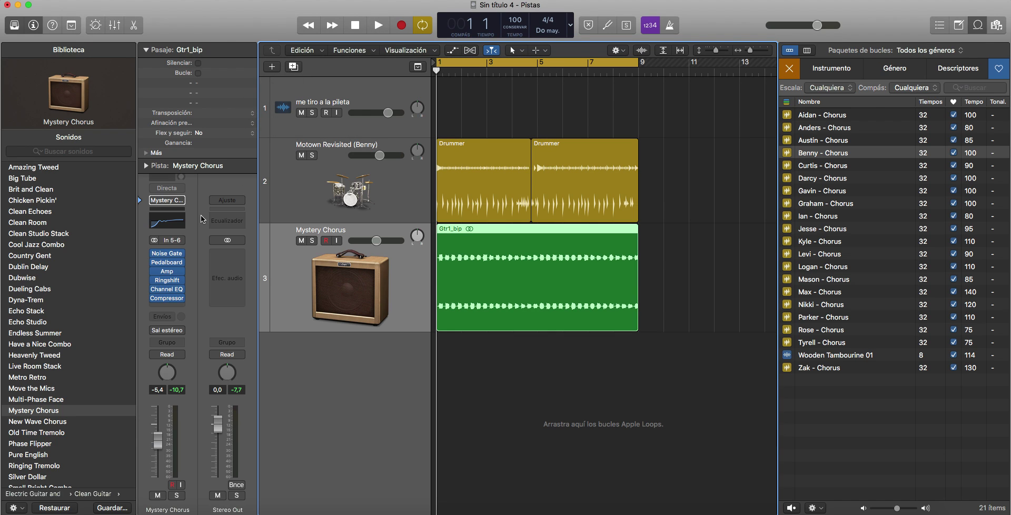
{"action": "key", "text": "space"}
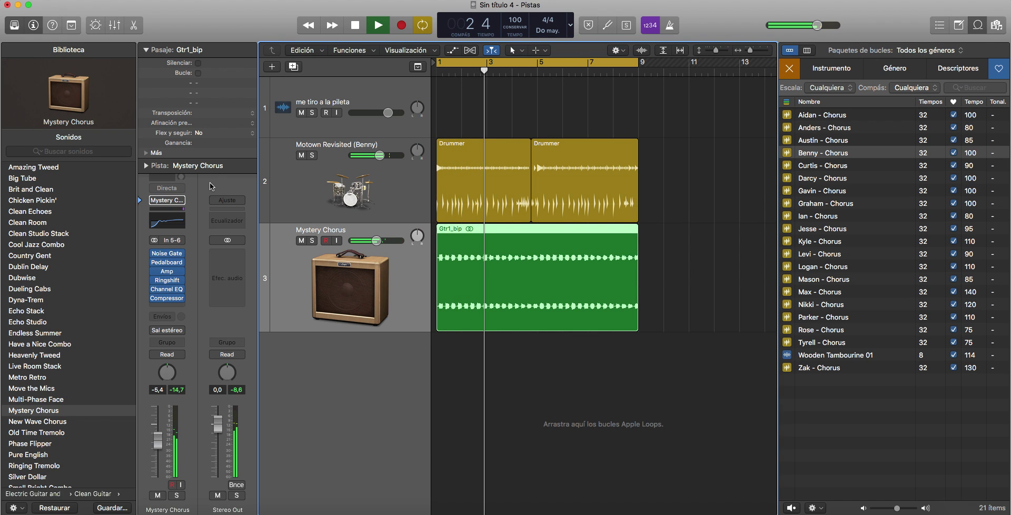
{"action": "key", "text": "space"}
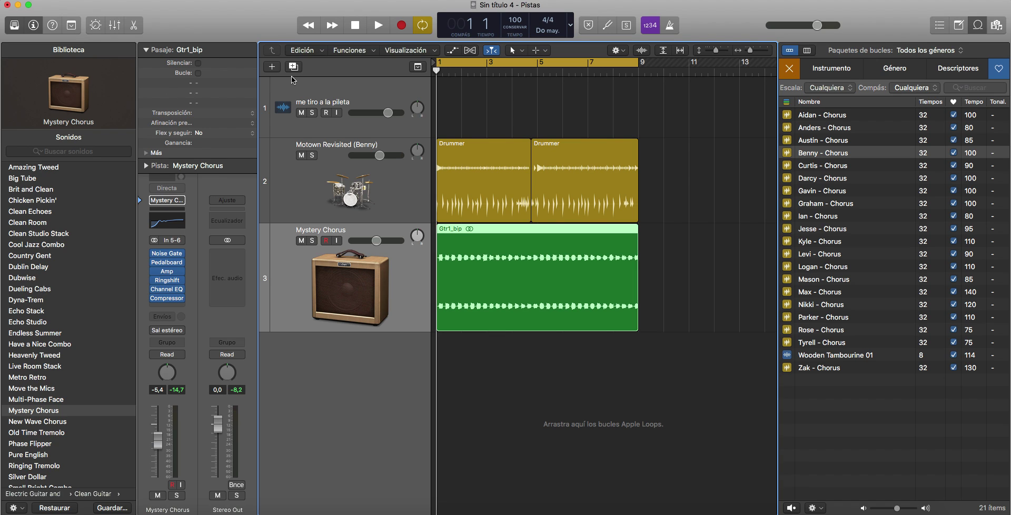
Step: Add a Kontakt software instrument track, enlarge its row and name it Piano
{"action": "left_click", "coordinate": [273, 67]}
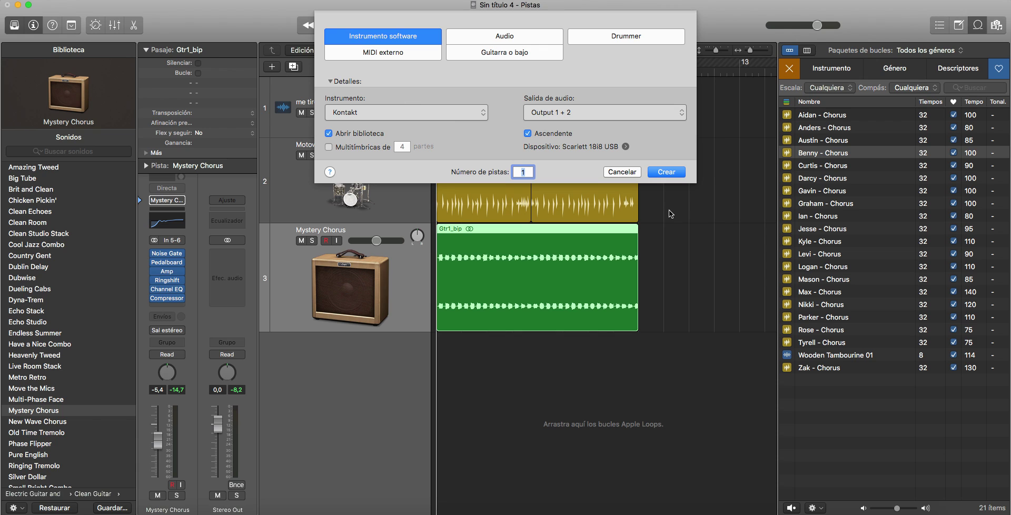
{"action": "left_click", "coordinate": [666, 177]}
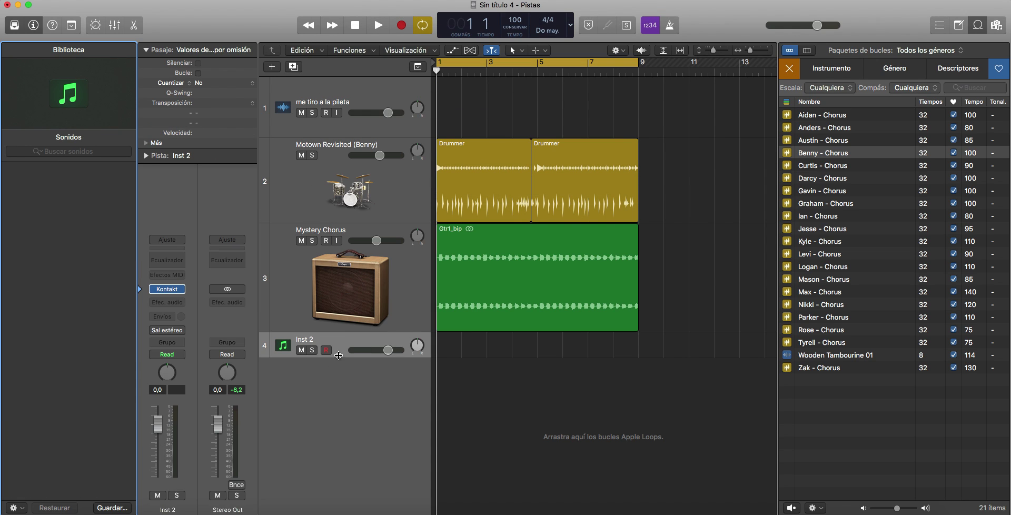
{"action": "left_click_drag", "start_coordinate": [339, 356], "coordinate": [339, 409]}
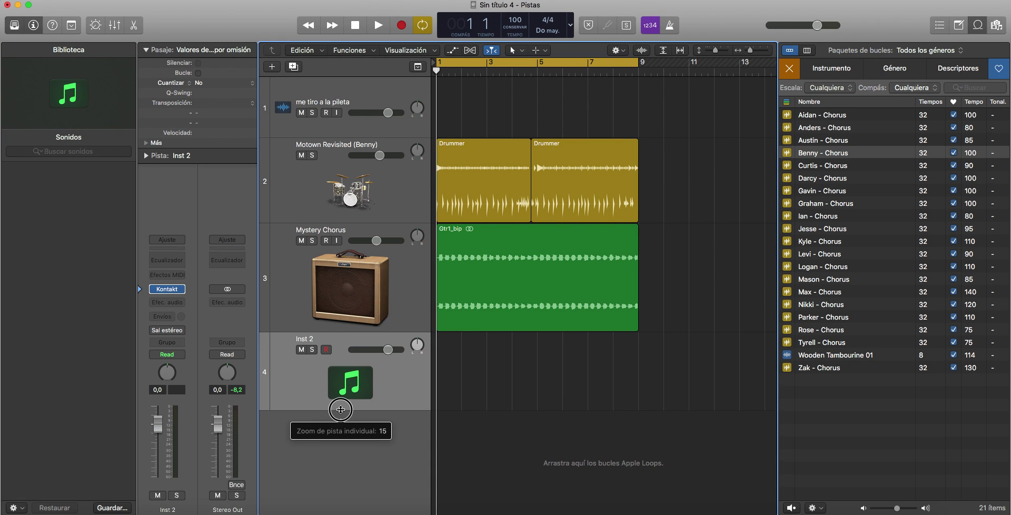
{"action": "double_click", "coordinate": [321, 340]}
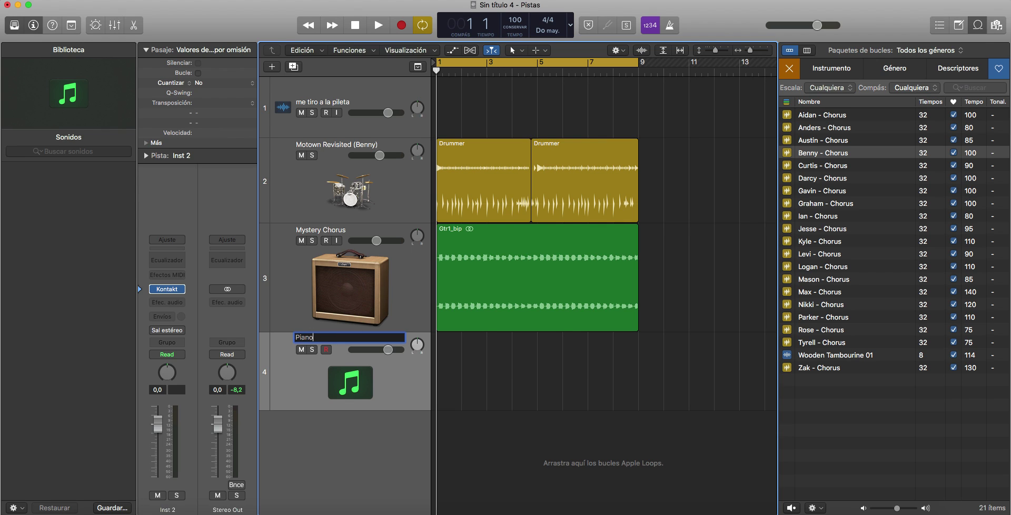
{"action": "key", "text": "Return"}
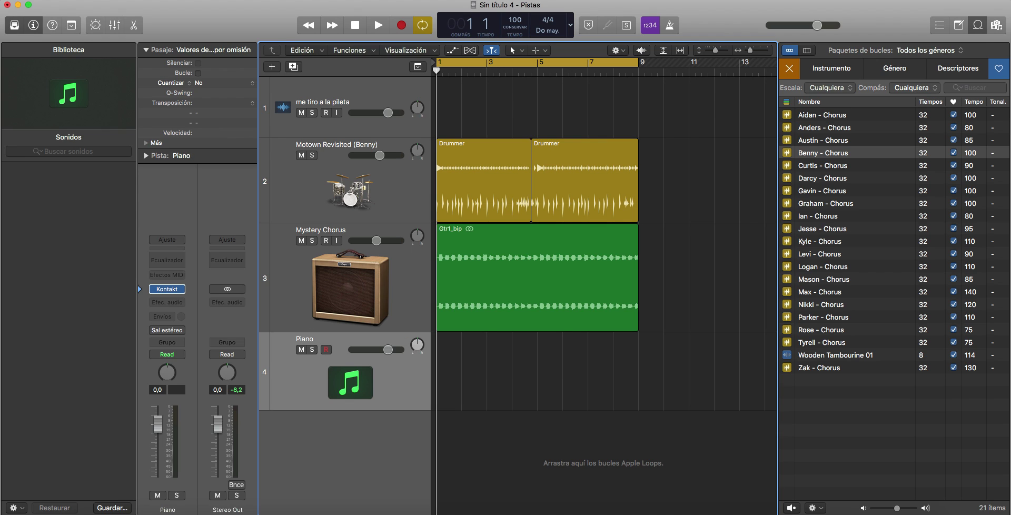
Step: Load Motion Keys.nki from the Desktop's Motion Keys Instruments folder into the Piano track's Kontakt and reposition the plug-in window
{"action": "left_click", "coordinate": [163, 291]}
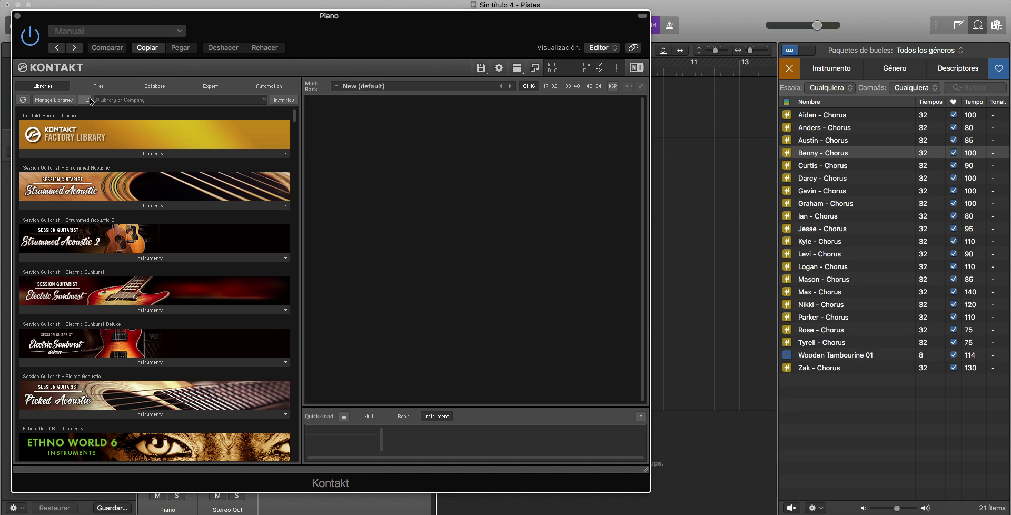
{"action": "left_click", "coordinate": [98, 86]}
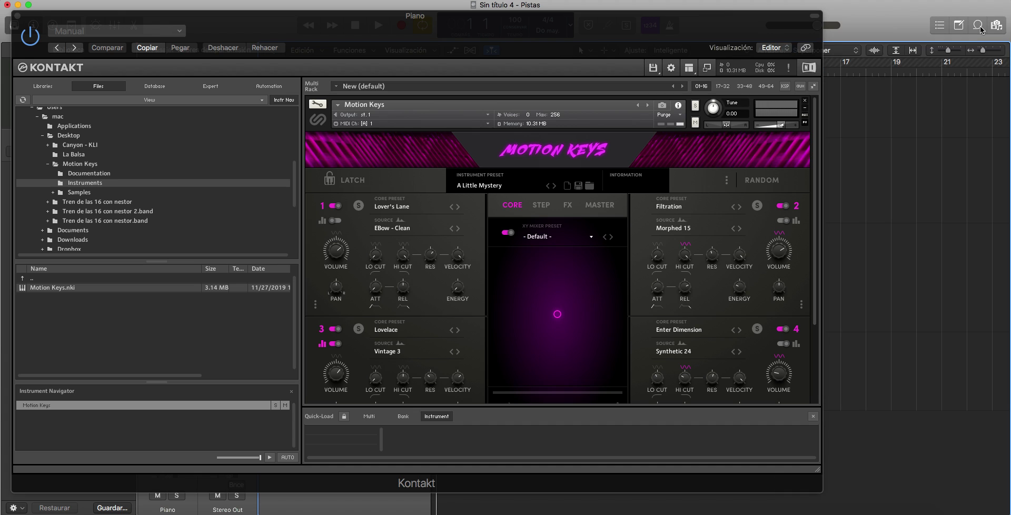
{"action": "left_click_drag", "start_coordinate": [564, 51], "coordinate": [638, 130]}
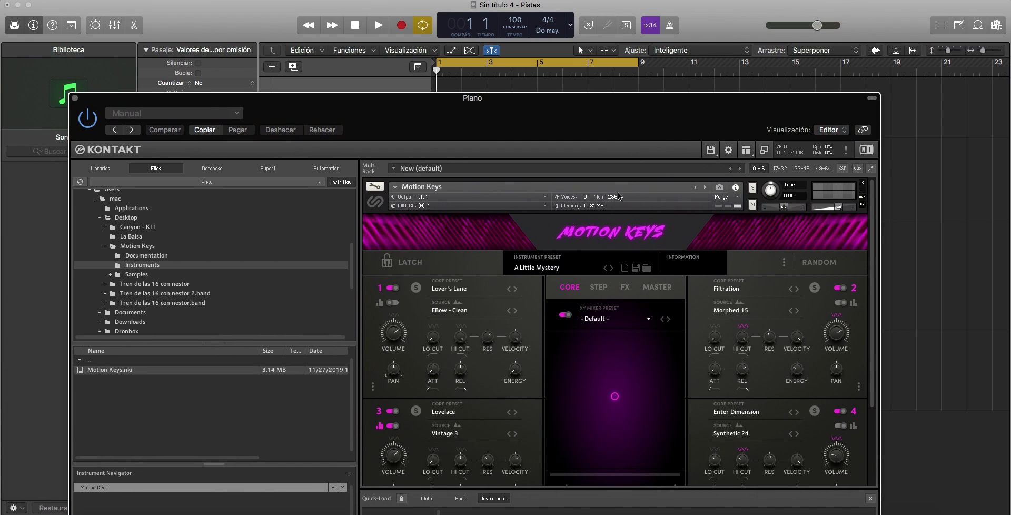
Step: Load the Arctic Circles preset in Motion Keys and move the plug-in window clear of the tracks
{"action": "left_click", "coordinate": [527, 269]}
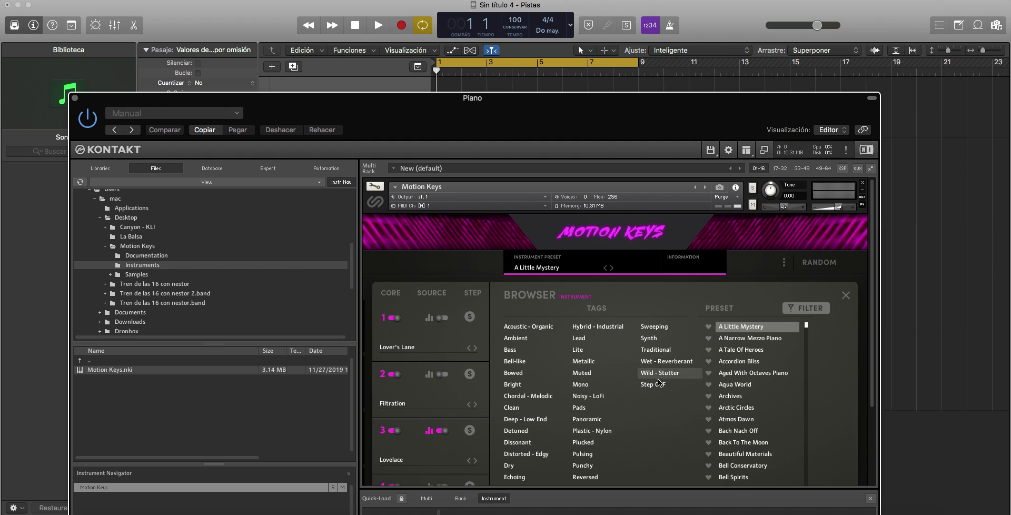
{"action": "left_click", "coordinate": [759, 407]}
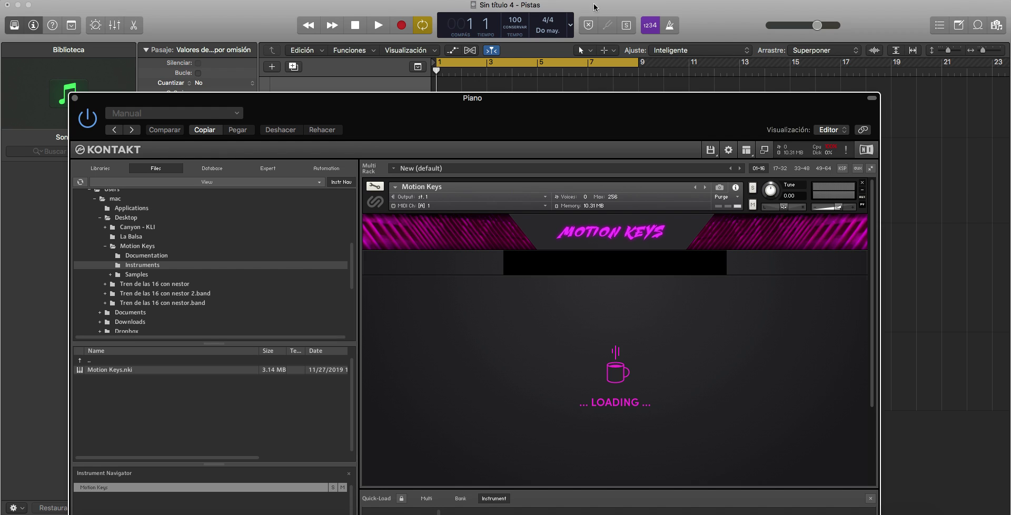
{"action": "left_click_drag", "start_coordinate": [589, 118], "coordinate": [622, 314]}
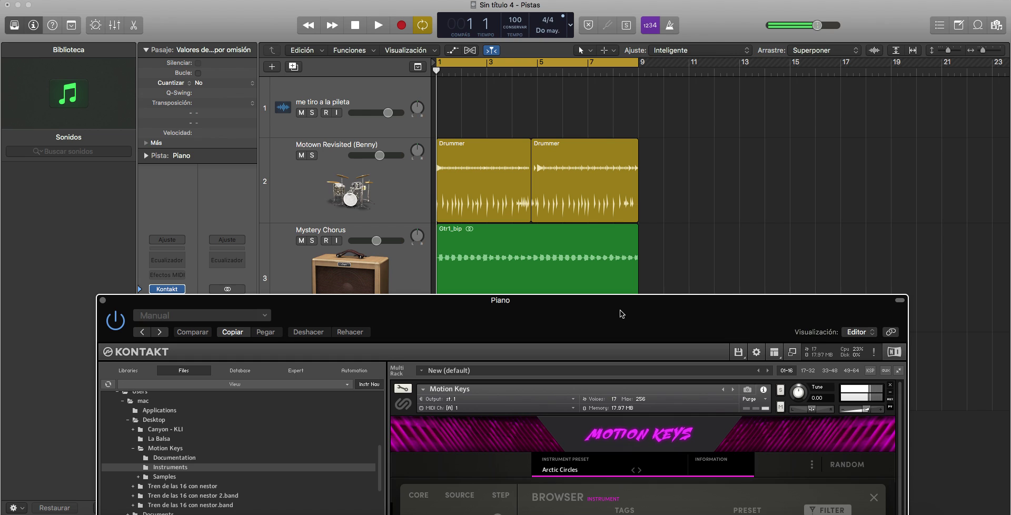
{"action": "left_click_drag", "start_coordinate": [628, 312], "coordinate": [583, 387]}
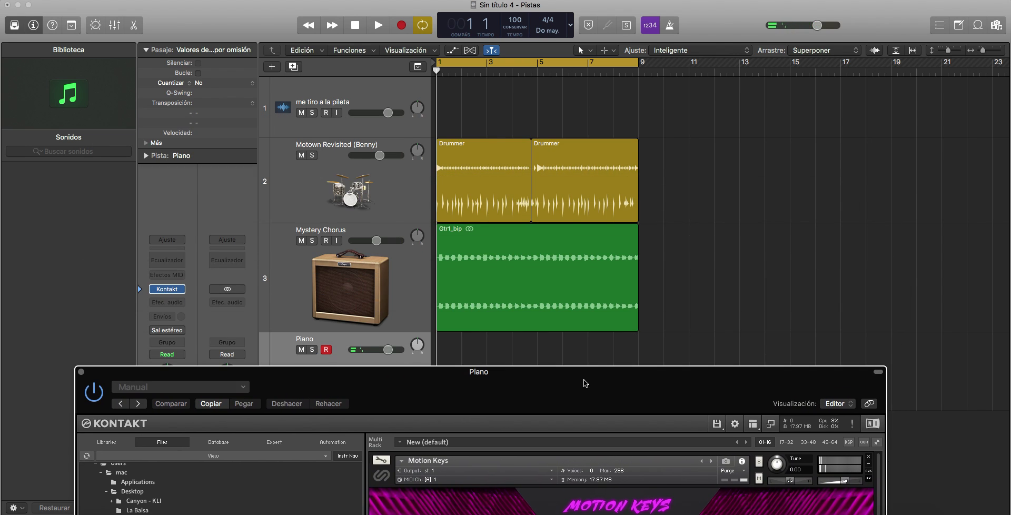
Step: Record a MIDI part on the Piano track across the cycle range and fit all tracks in view
{"action": "key", "text": "r"}
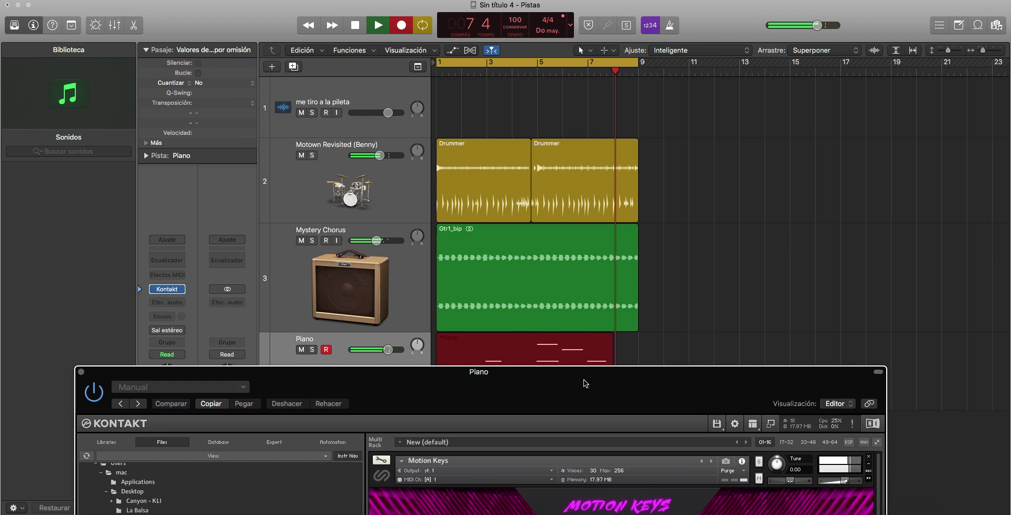
{"action": "key", "text": "space"}
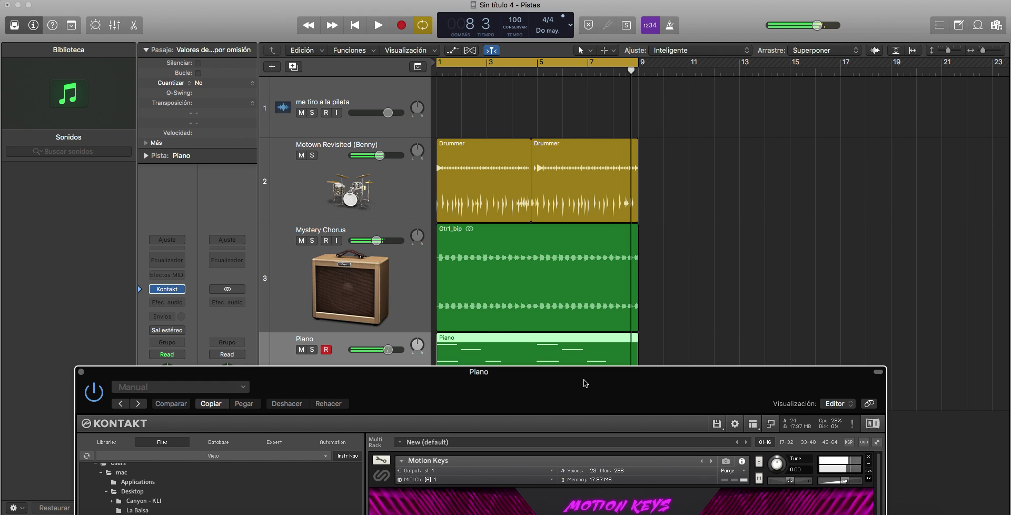
{"action": "left_click_drag", "start_coordinate": [675, 375], "coordinate": [676, 372]}
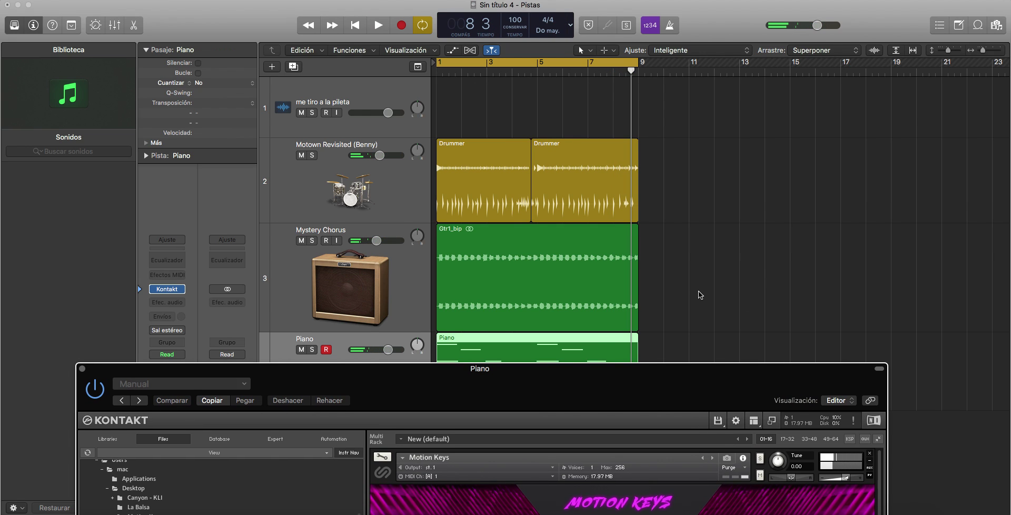
{"action": "scroll", "coordinate": [700, 294], "scroll_direction": "down", "scroll_amount": 1}
{"action": "scroll", "coordinate": [700, 294], "scroll_direction": "up", "scroll_amount": 1}
{"action": "key", "text": "z"}
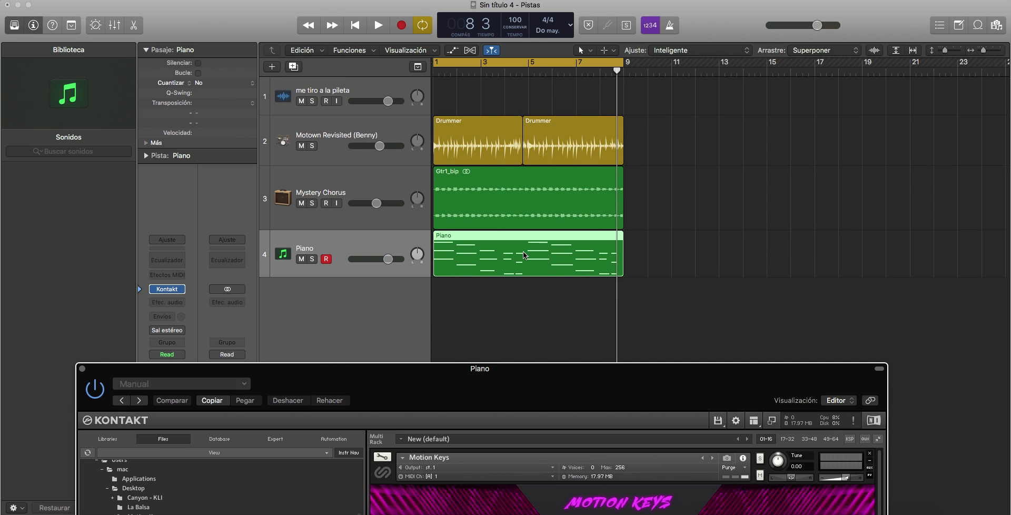
Step: Play back the recorded Piano part from the start and audition it with the Atmos Dawn preset
{"action": "key", "text": "space"}
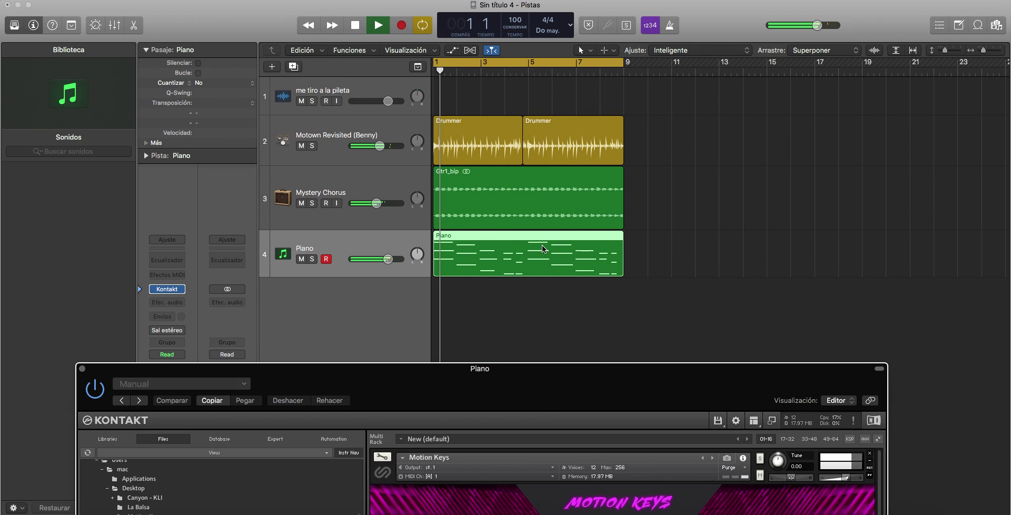
{"action": "left_click_drag", "start_coordinate": [673, 395], "coordinate": [530, 9]}
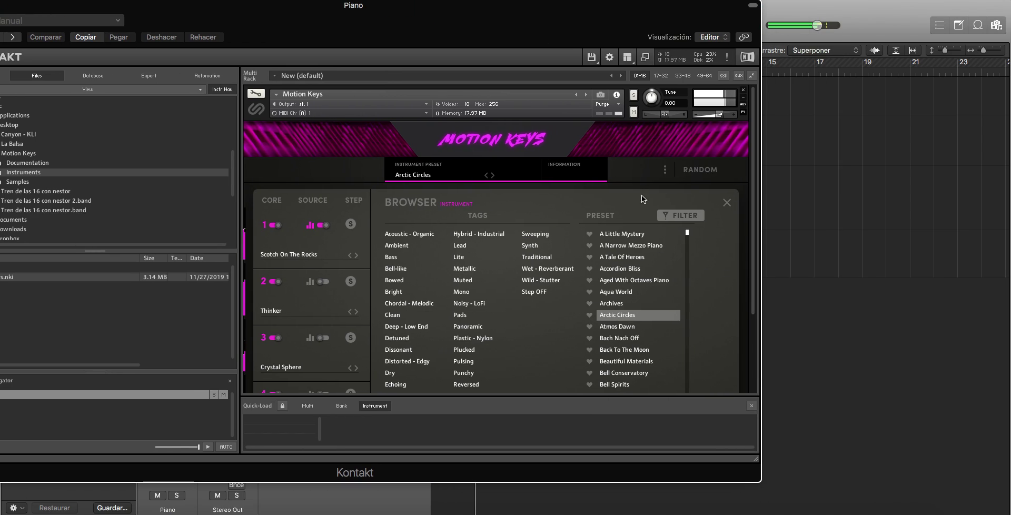
{"action": "left_click", "coordinate": [612, 327]}
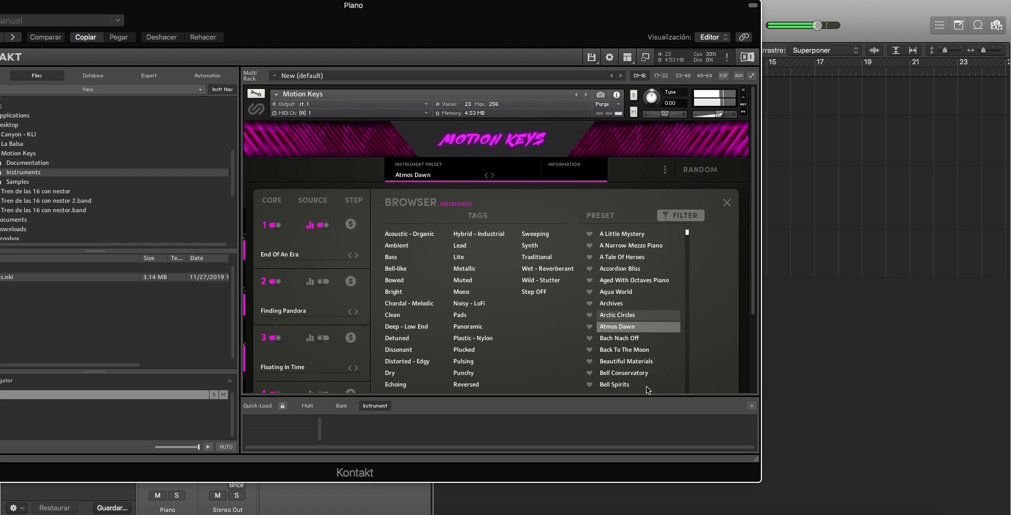
Step: Filter the Motion Keys presets by Acoustic - Organic, load Breath Of Life and play back the song
{"action": "scroll", "coordinate": [632, 369], "scroll_direction": "down", "scroll_amount": 4}
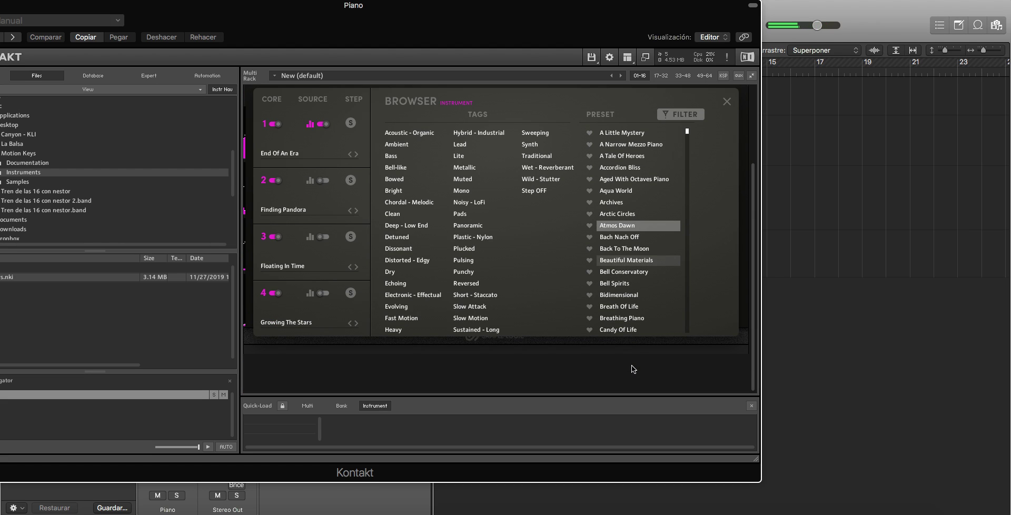
{"action": "left_click", "coordinate": [406, 136]}
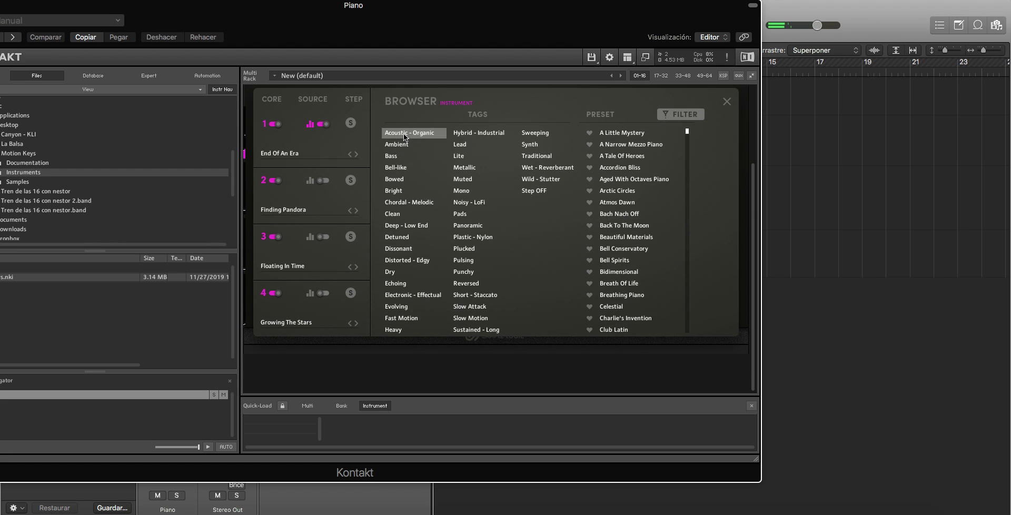
{"action": "left_click", "coordinate": [627, 284]}
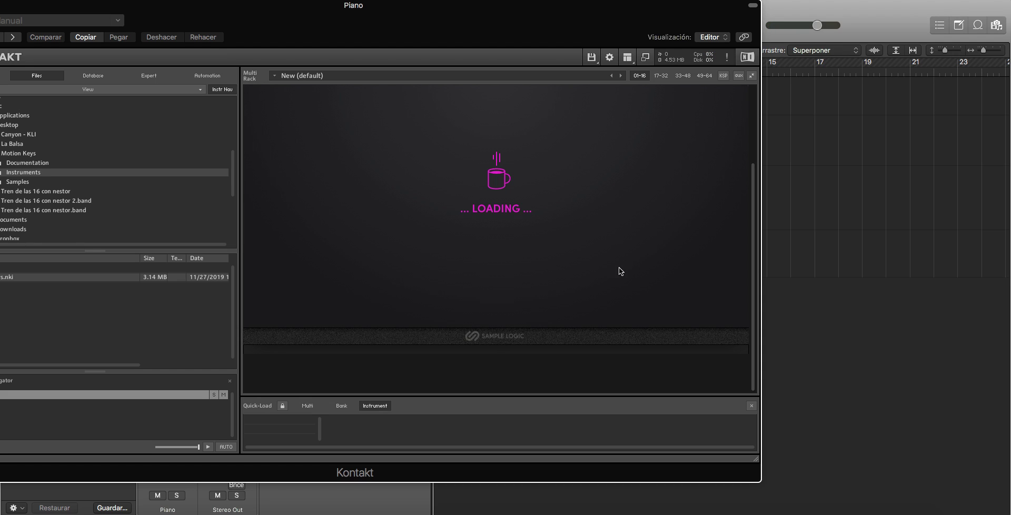
{"action": "left_click_drag", "start_coordinate": [578, 17], "coordinate": [709, 320]}
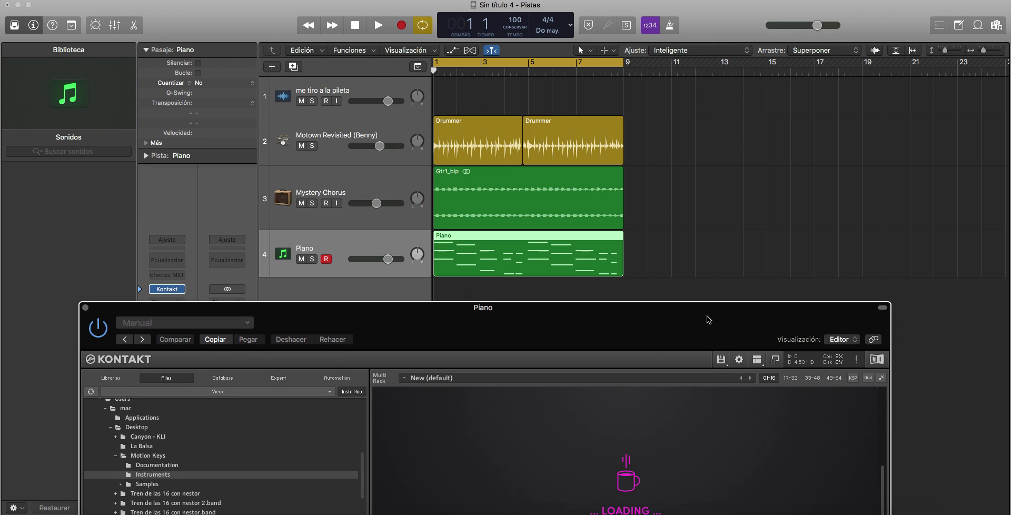
{"action": "key", "text": "space"}
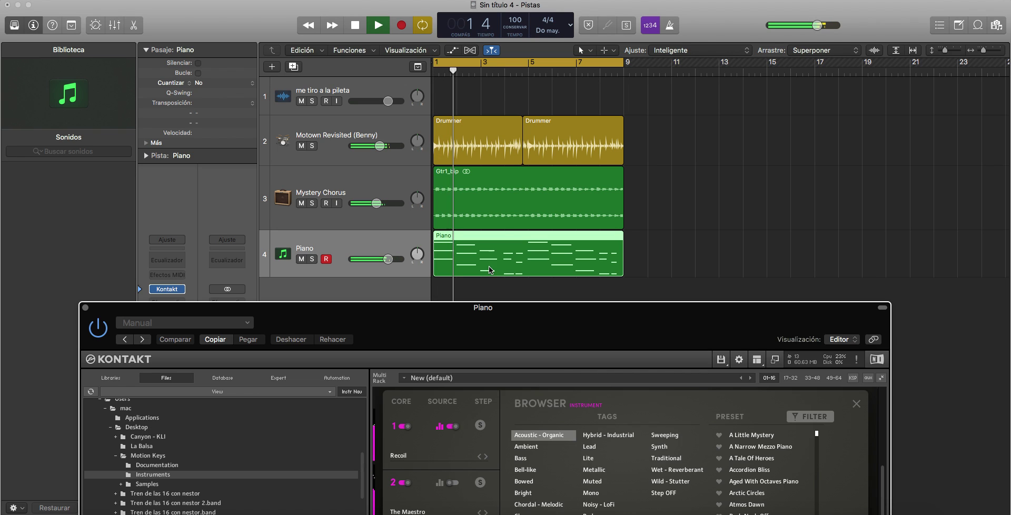
Step: Lower the Piano track volume to -3.9 dB, bring the Kontakt browser back into view and stop playback
{"action": "left_click_drag", "start_coordinate": [388, 259], "coordinate": [364, 262]}
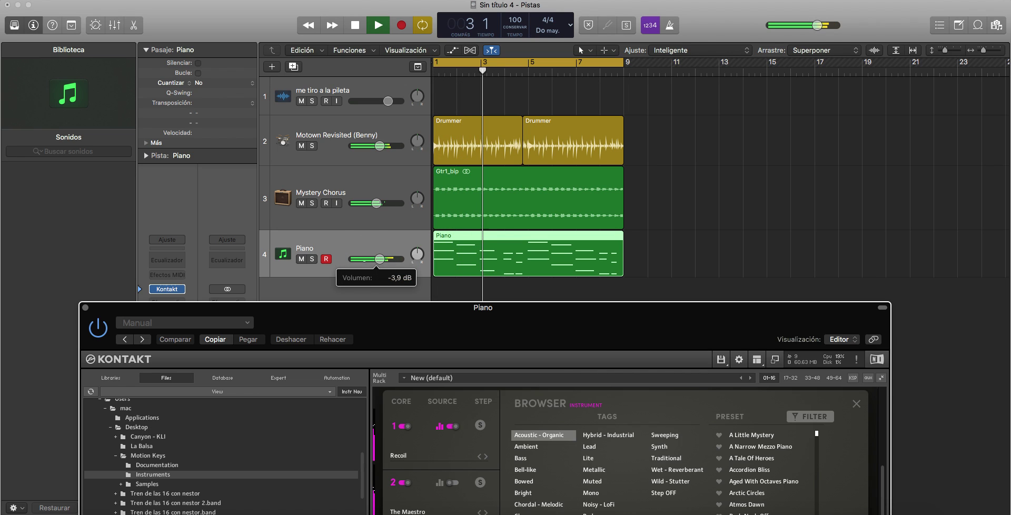
{"action": "left_click", "coordinate": [301, 260]}
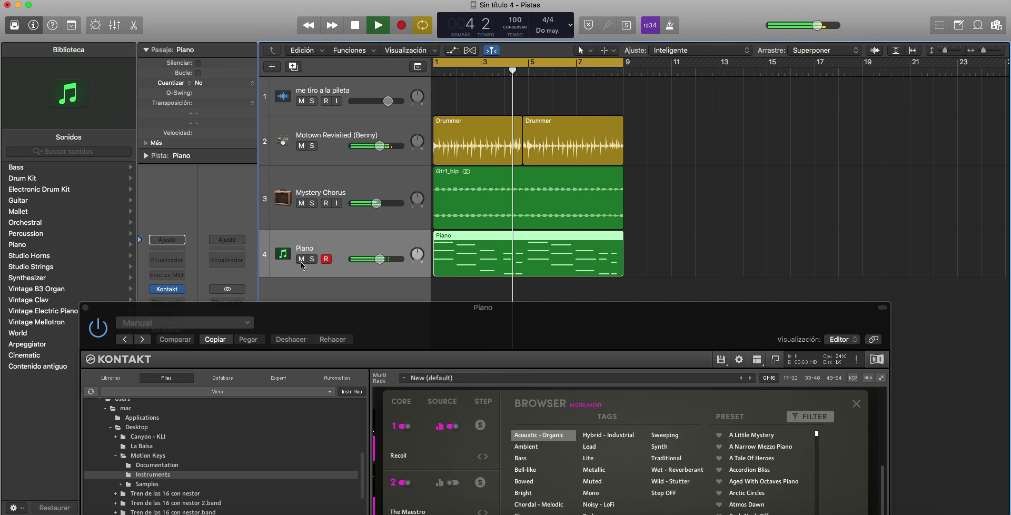
{"action": "left_click_drag", "start_coordinate": [669, 305], "coordinate": [667, 65]}
{"action": "key", "text": "space"}
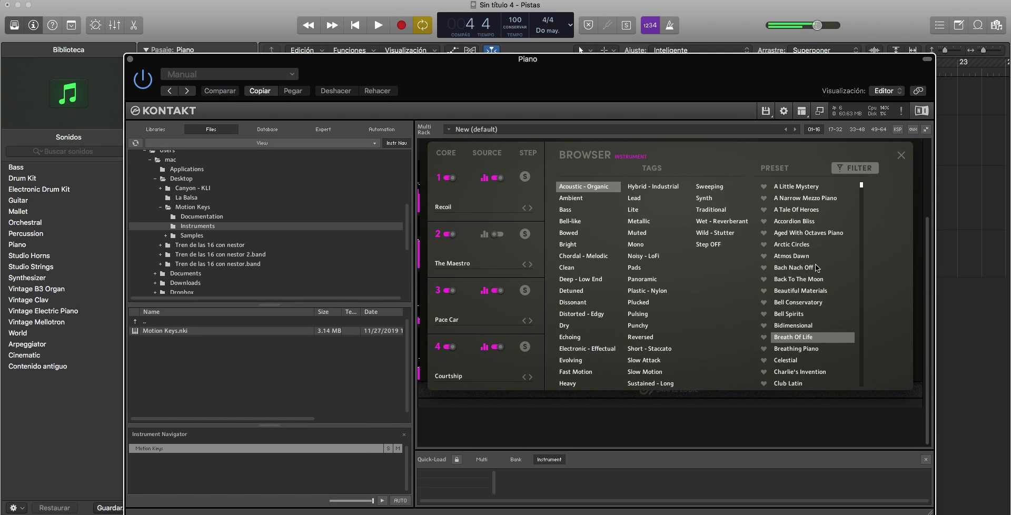
Step: Audition the Celestial preset with the song and lower the Piano track volume to -6.0 dB
{"action": "left_click", "coordinate": [795, 363]}
{"action": "left_click_drag", "start_coordinate": [680, 56], "coordinate": [626, 314]}
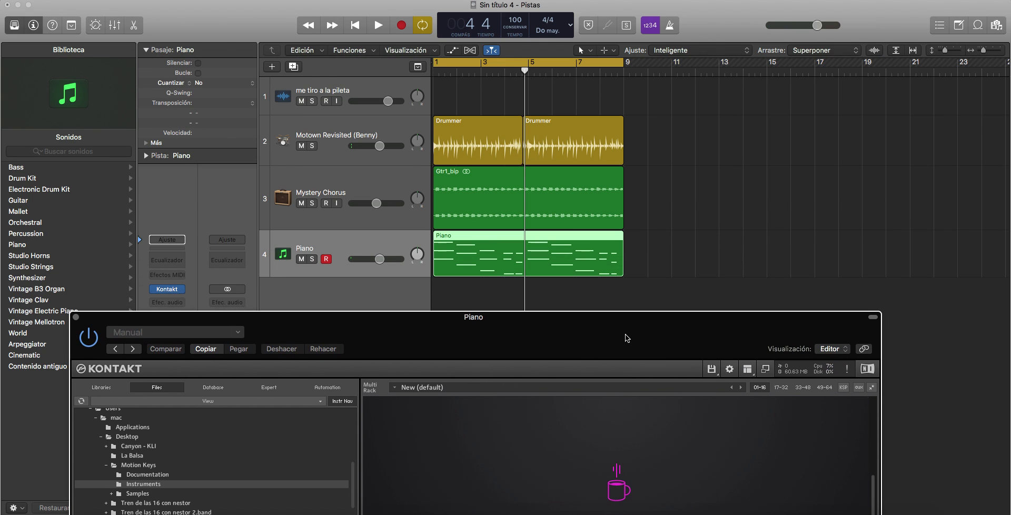
{"action": "key", "text": "space"}
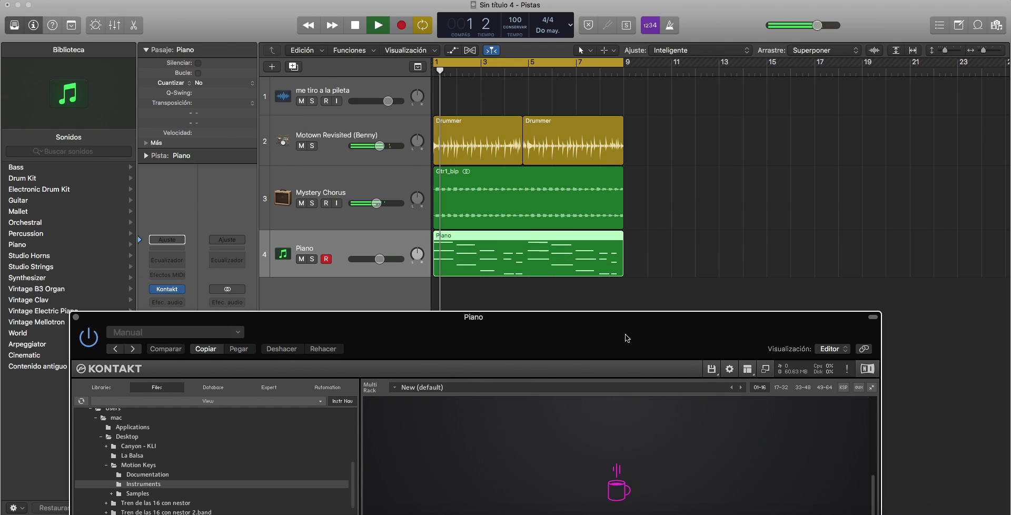
{"action": "key", "text": "space"}
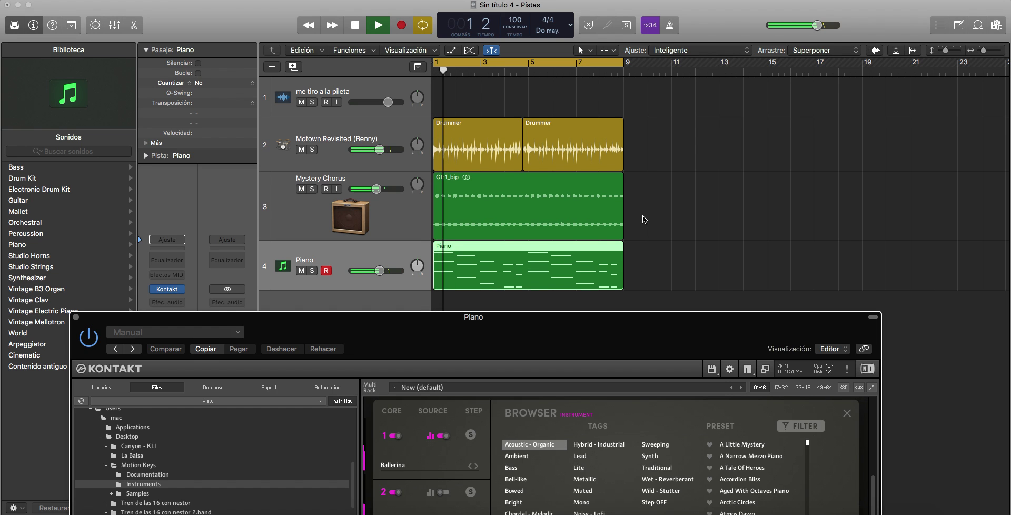
{"action": "key", "text": "super+Down"}
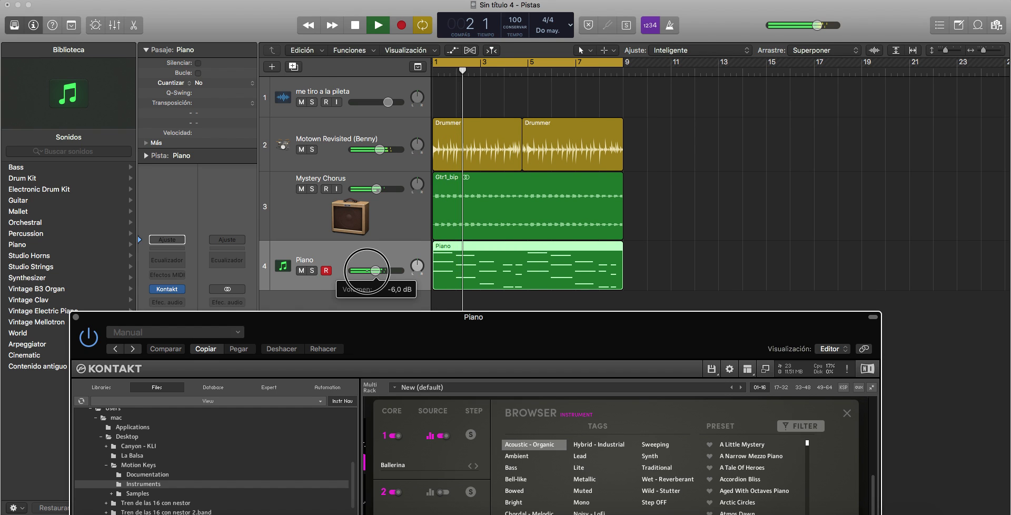
{"action": "key", "text": "space"}
Step: Add the Clean tag to the preset filter, load Mystic Temple during playback and close the Kontakt window
{"action": "left_click_drag", "start_coordinate": [611, 392], "coordinate": [602, 205]}
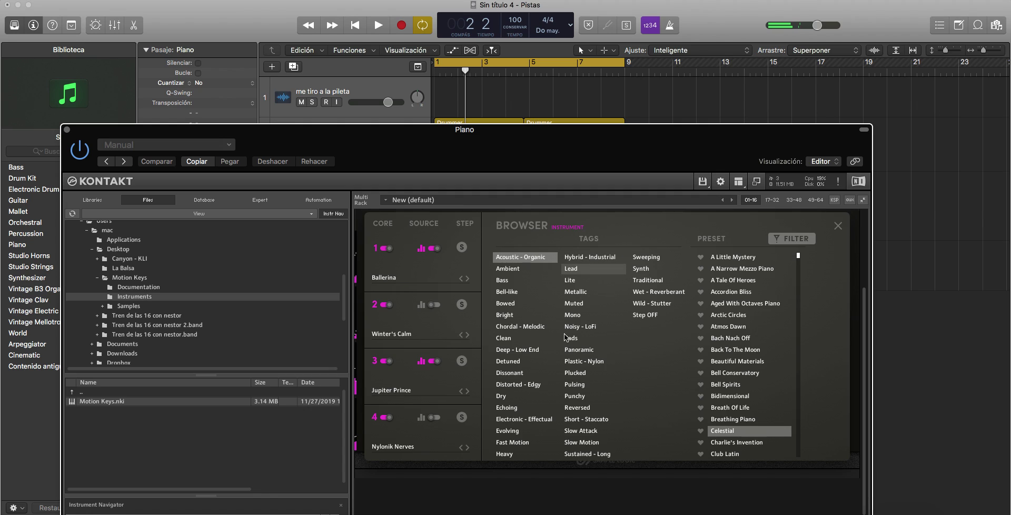
{"action": "left_click", "coordinate": [524, 340]}
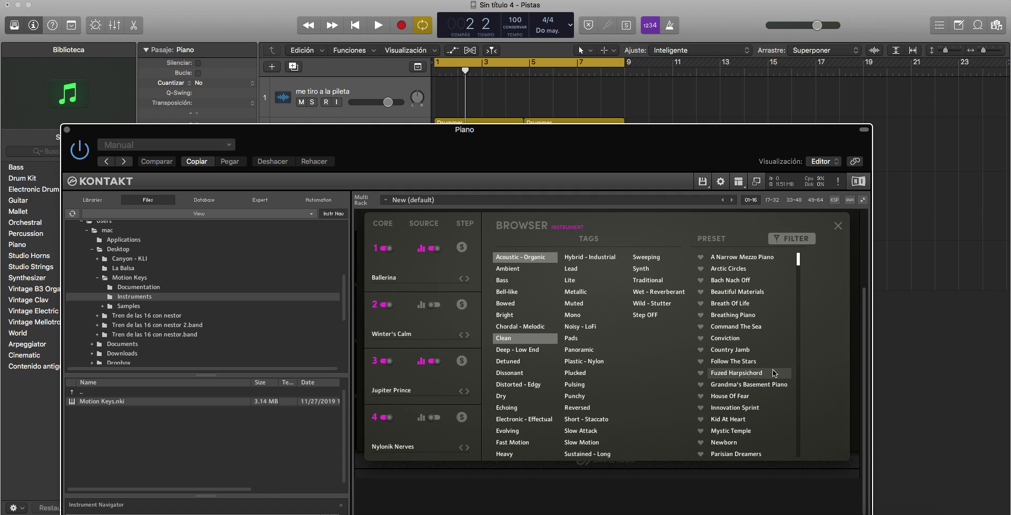
{"action": "left_click", "coordinate": [747, 431]}
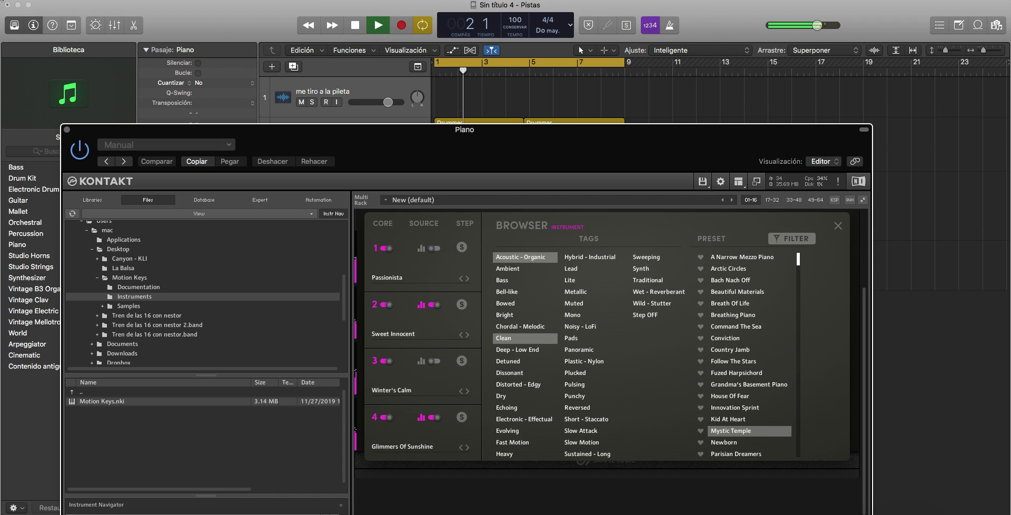
{"action": "left_click", "coordinate": [66, 130]}
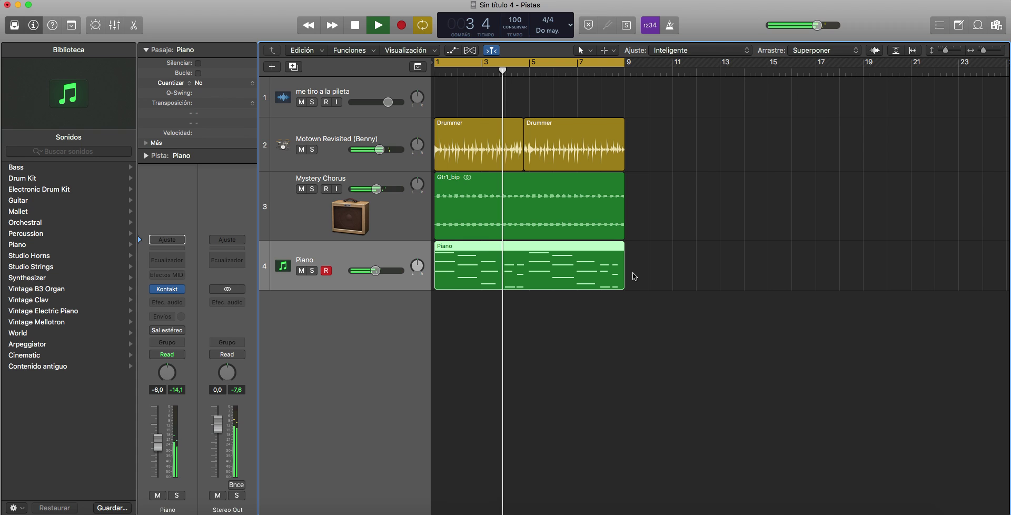
Step: Stop playback, open the Piano region in the piano roll and quantize all its notes to Corchea
{"action": "key", "text": "space"}
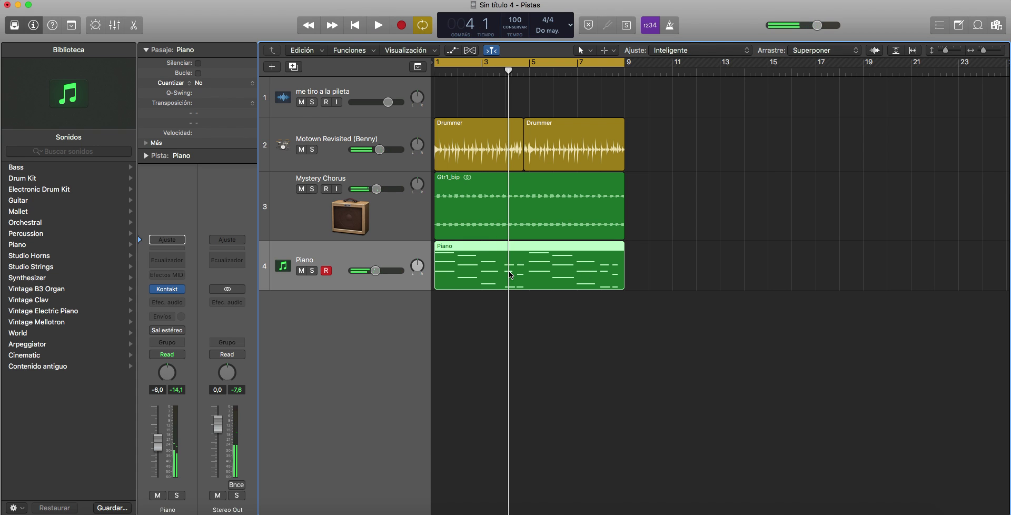
{"action": "double_click", "coordinate": [511, 274]}
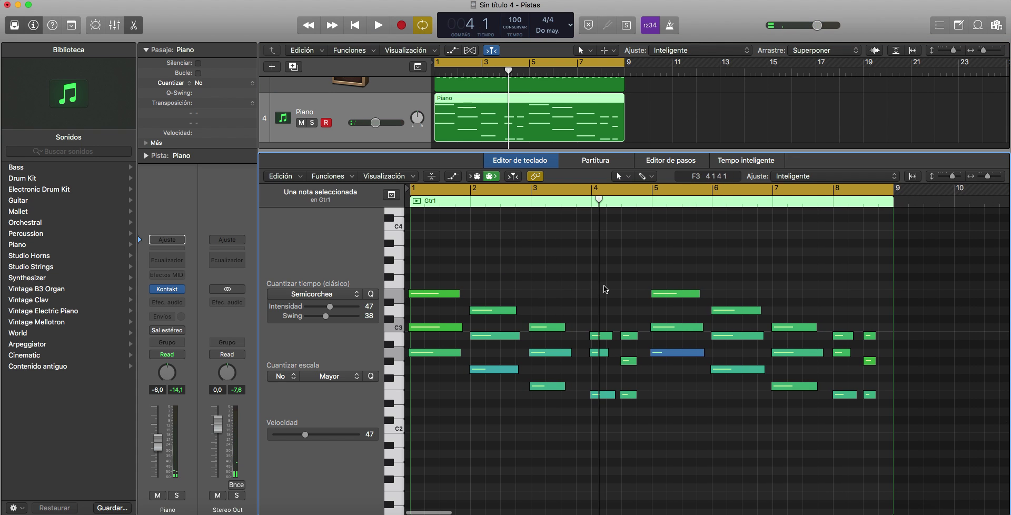
{"action": "scroll", "coordinate": [715, 291], "scroll_direction": "right", "scroll_amount": 1}
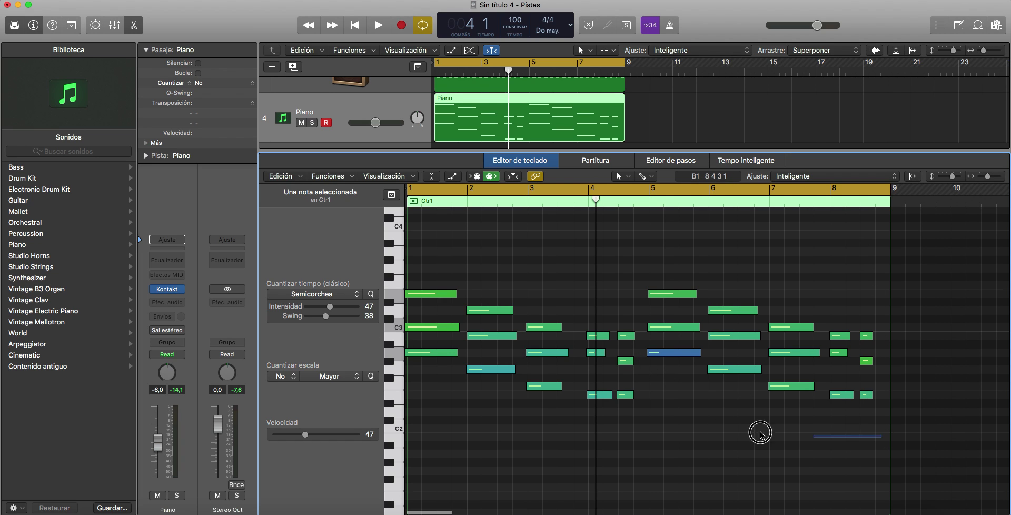
{"action": "left_click_drag", "start_coordinate": [760, 433], "coordinate": [383, 241]}
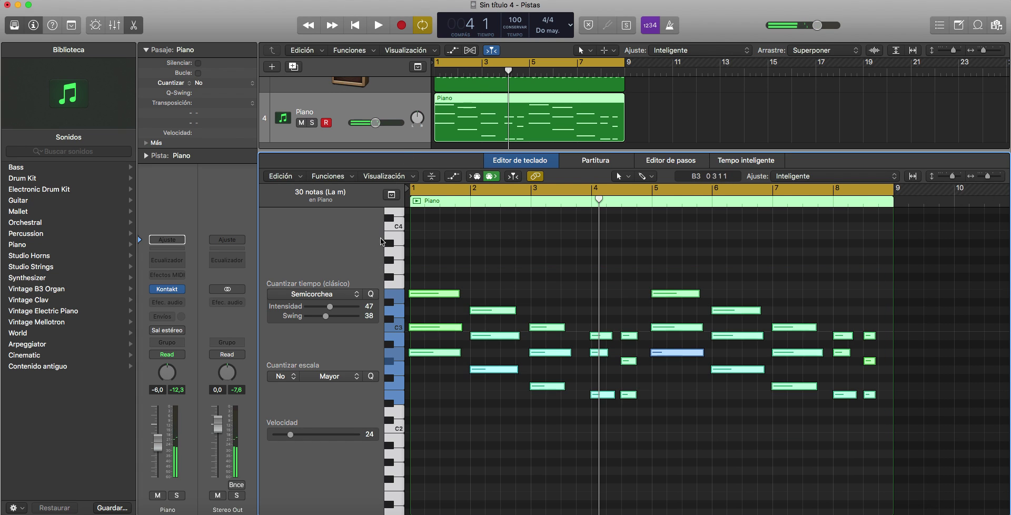
{"action": "left_click", "coordinate": [358, 295]}
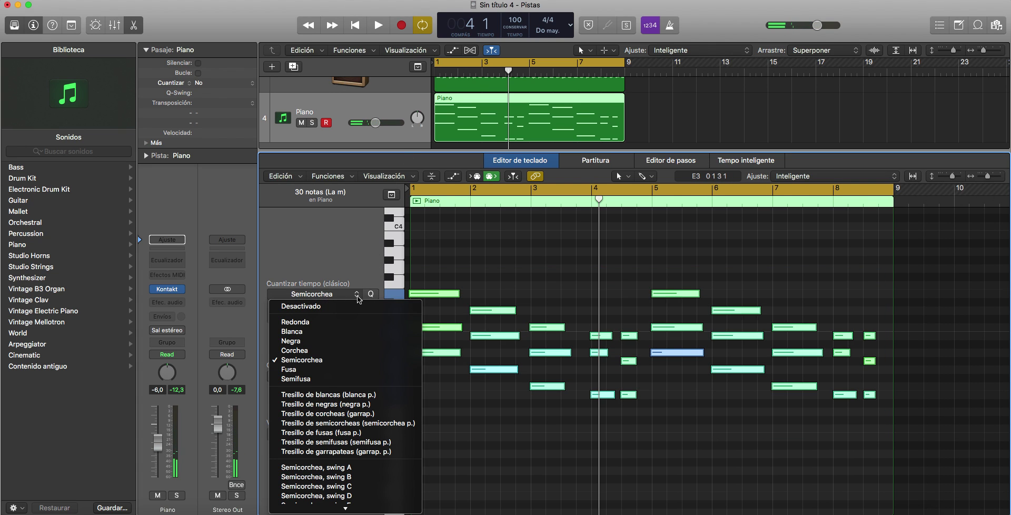
{"action": "left_click", "coordinate": [334, 351]}
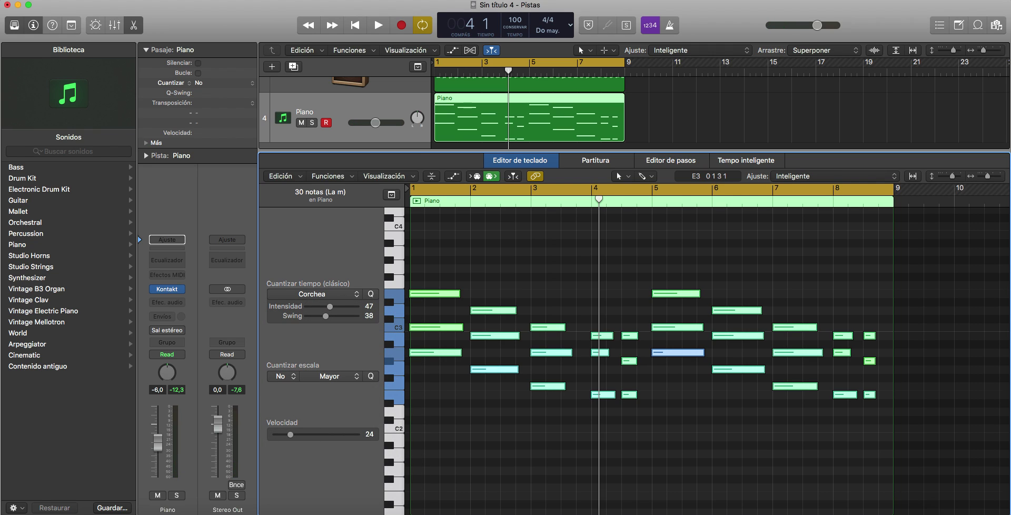
Step: Play the quantized part from the start, close the piano roll and lower the Piano track volume to -7.0 dB
{"action": "key", "text": "Return"}
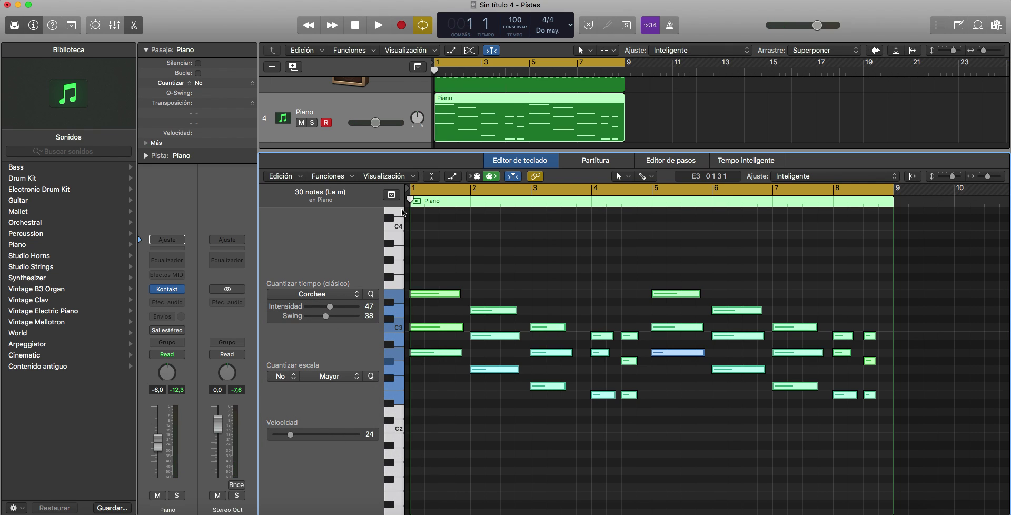
{"action": "key", "text": "space"}
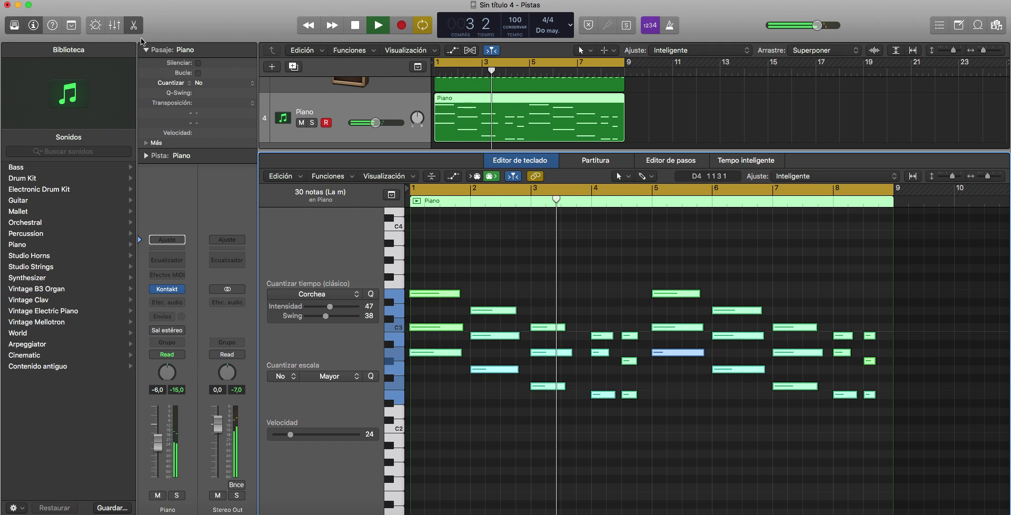
{"action": "key", "text": "e"}
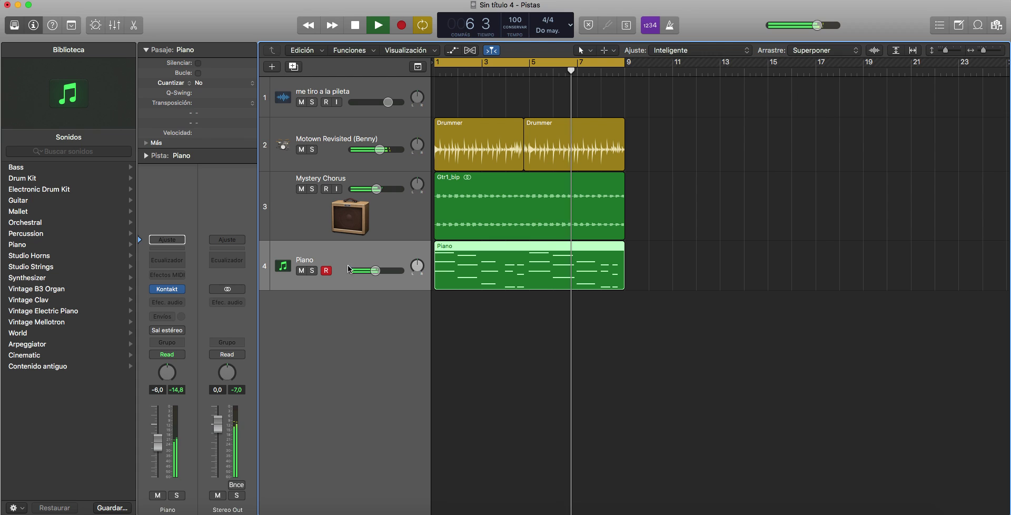
{"action": "left_click_drag", "start_coordinate": [375, 270], "coordinate": [374, 271]}
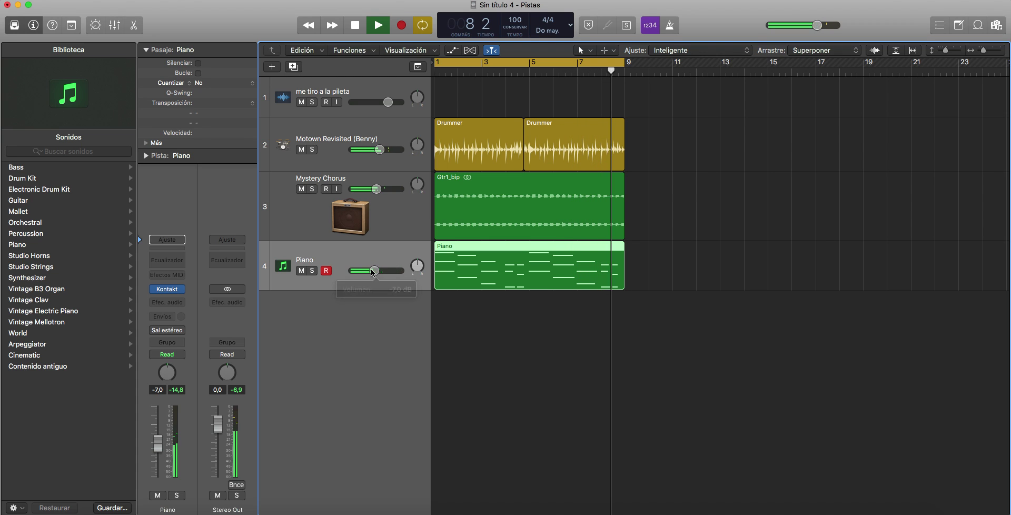
{"action": "key", "text": "space"}
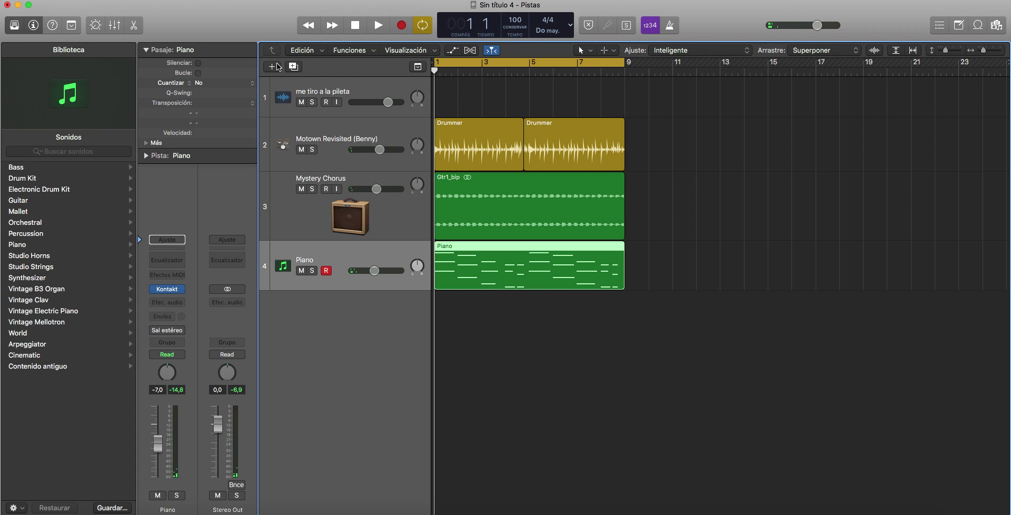
Step: Create one audio track using Entrada 1 as its input and increase the new track's height
{"action": "left_click", "coordinate": [273, 67]}
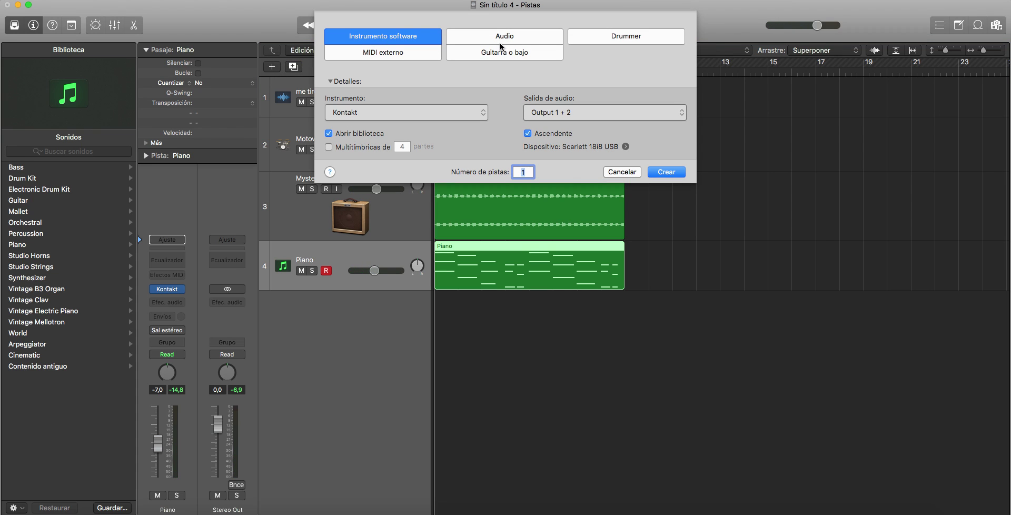
{"action": "left_click", "coordinate": [504, 38]}
{"action": "left_click", "coordinate": [415, 115]}
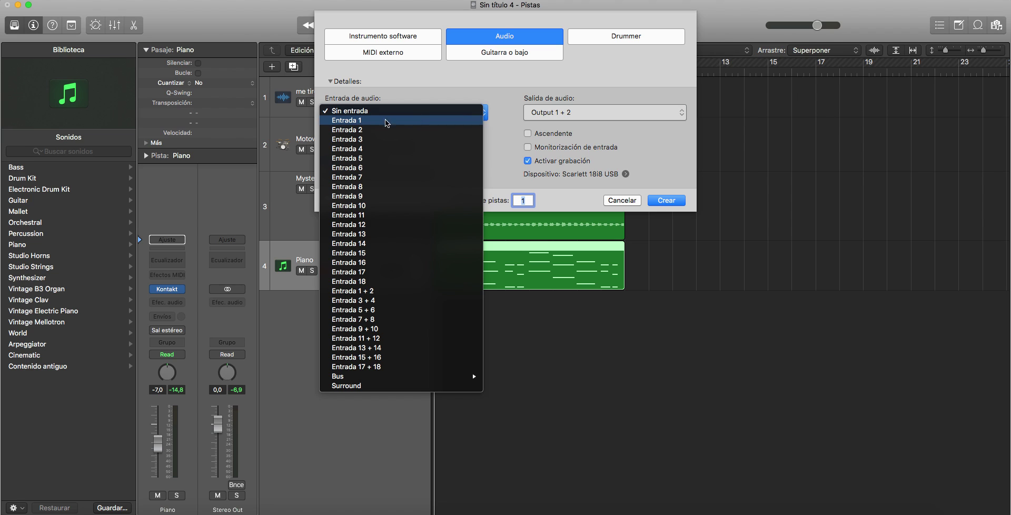
{"action": "left_click", "coordinate": [375, 119]}
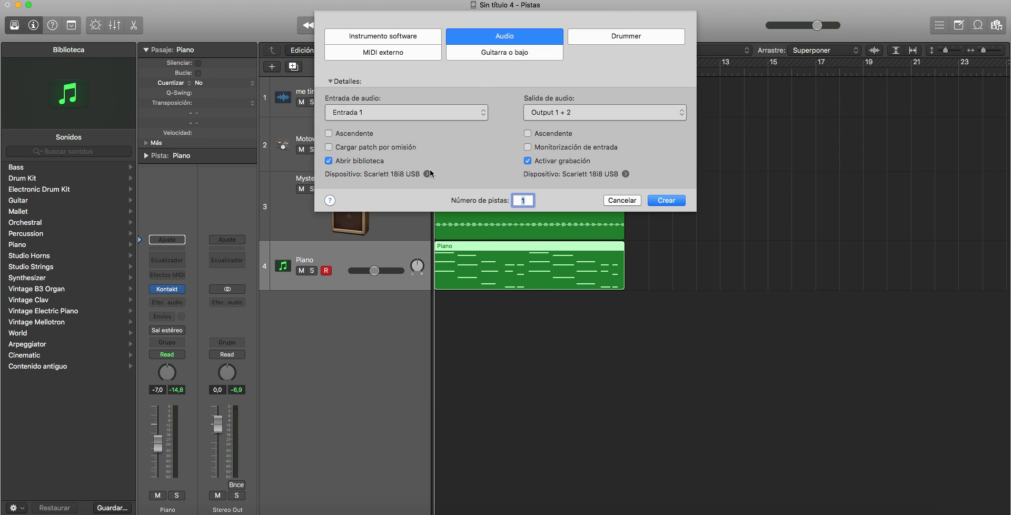
{"action": "left_click", "coordinate": [667, 201]}
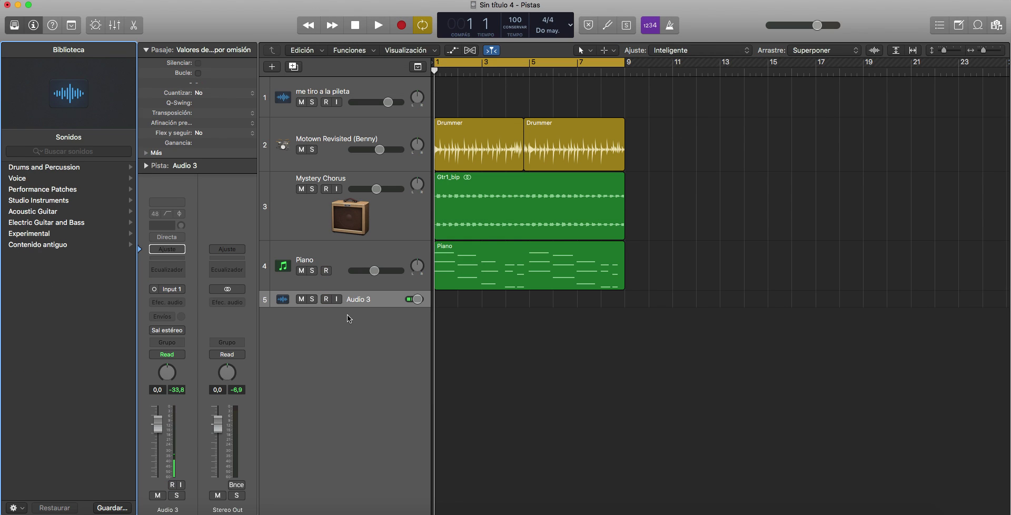
{"action": "left_click_drag", "start_coordinate": [355, 307], "coordinate": [346, 320]}
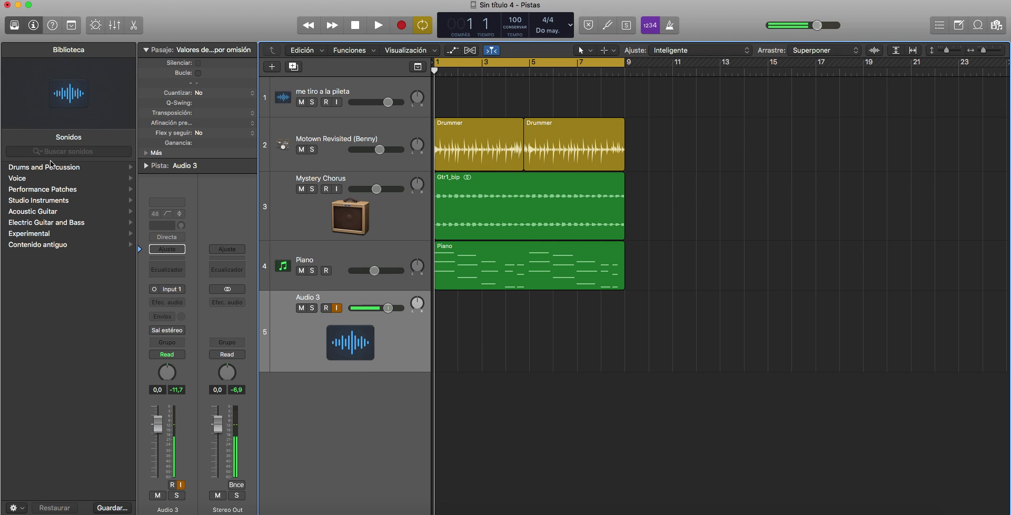
Step: Load the Telephone Vocal patch from the Voice sounds on the new track and record a vocal take over bars 1 to 8
{"action": "left_click", "coordinate": [44, 178]}
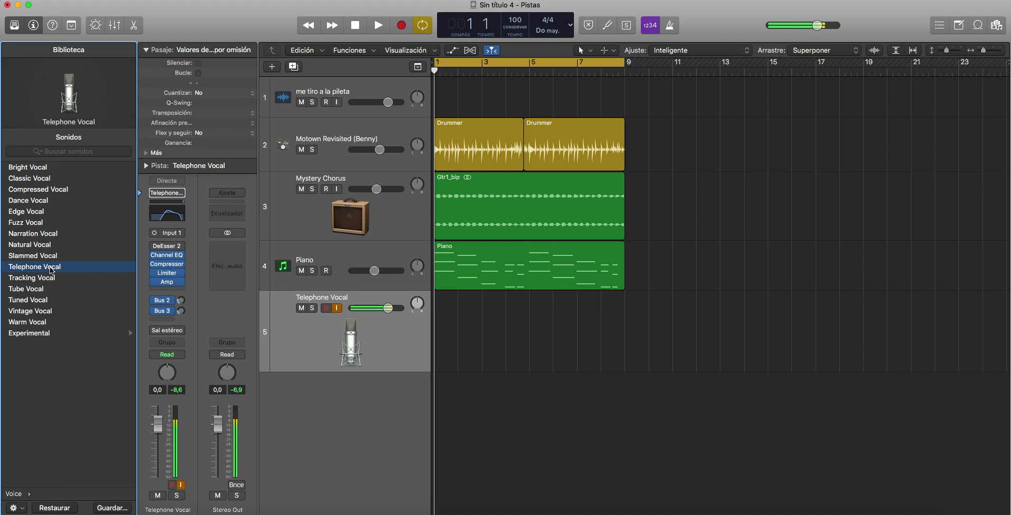
{"action": "key", "text": "r"}
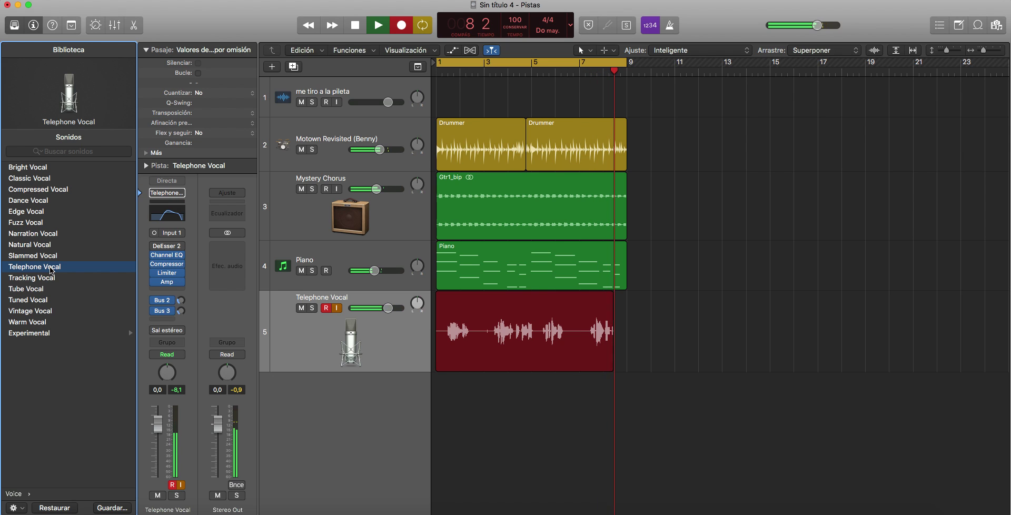
{"action": "key", "text": "space"}
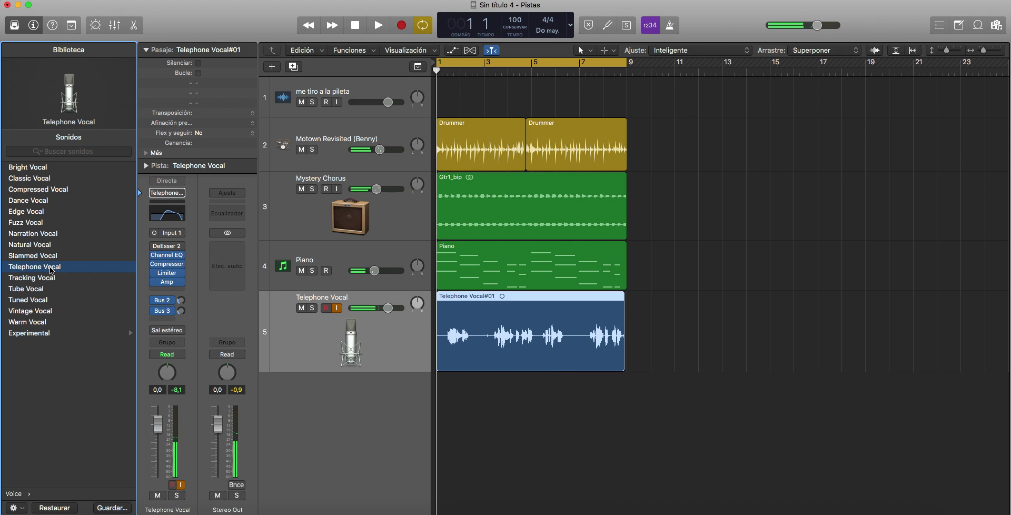
Step: Balance the mix during playback by lowering the Piano track volume and raising the Telephone Vocal track to 1.7 dB
{"action": "key", "text": "space"}
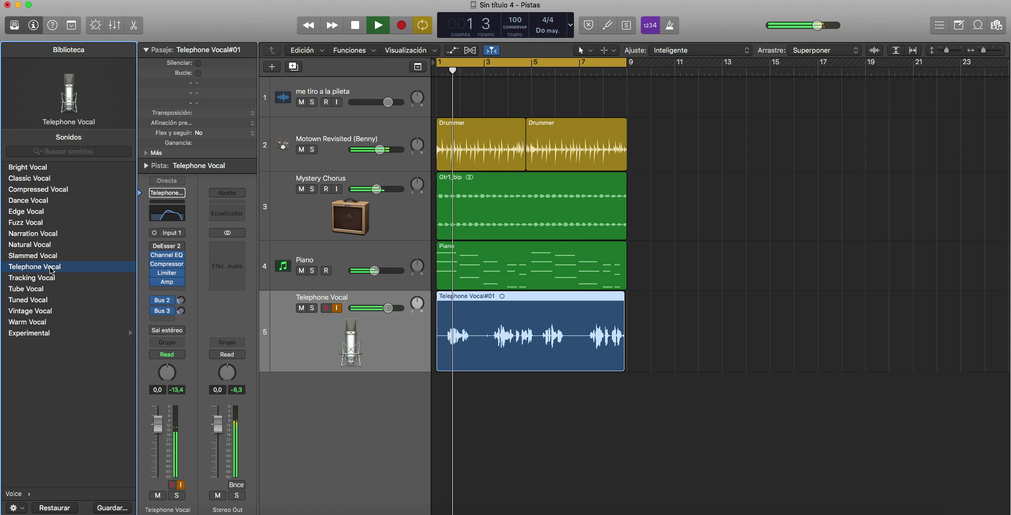
{"action": "left_click_drag", "start_coordinate": [387, 308], "coordinate": [388, 308]}
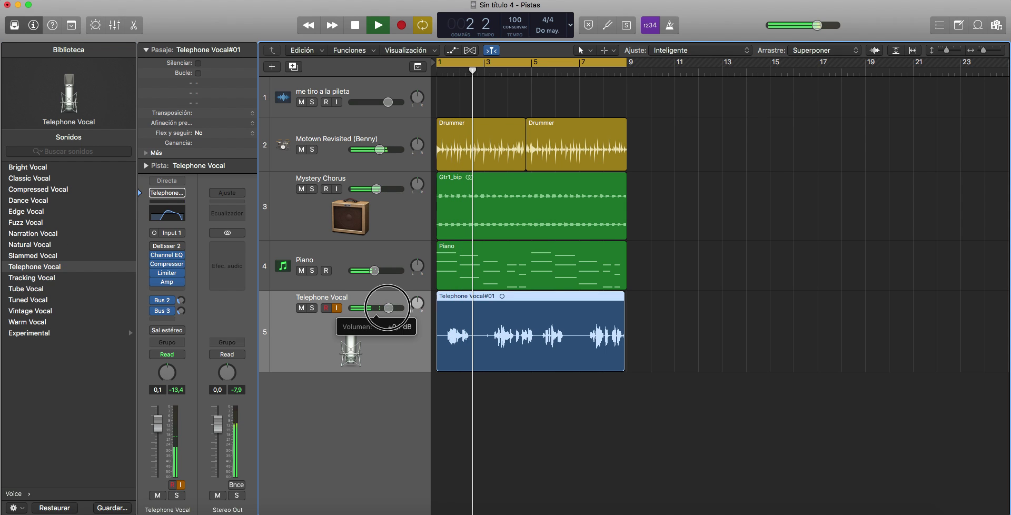
{"action": "left_click_drag", "start_coordinate": [375, 270], "coordinate": [371, 271]}
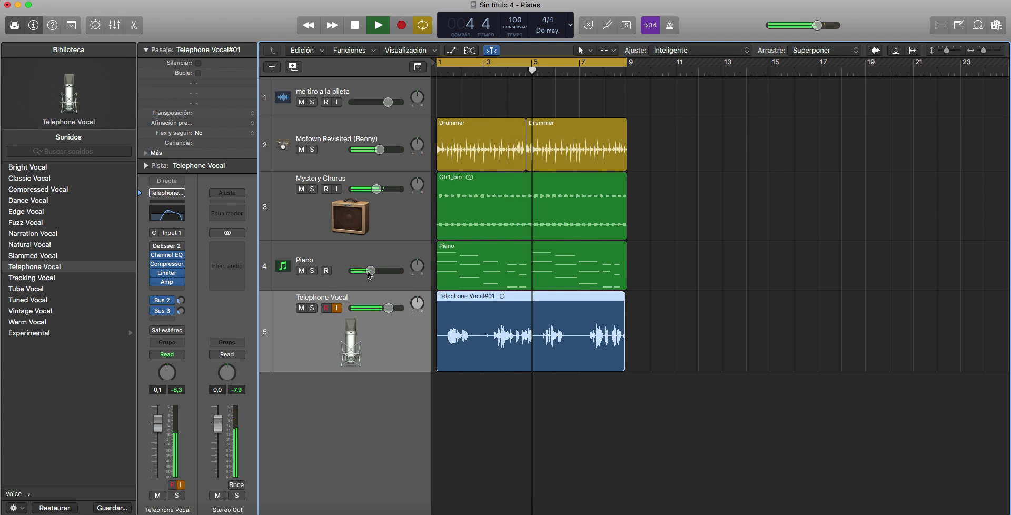
{"action": "left_click_drag", "start_coordinate": [388, 308], "coordinate": [392, 308]}
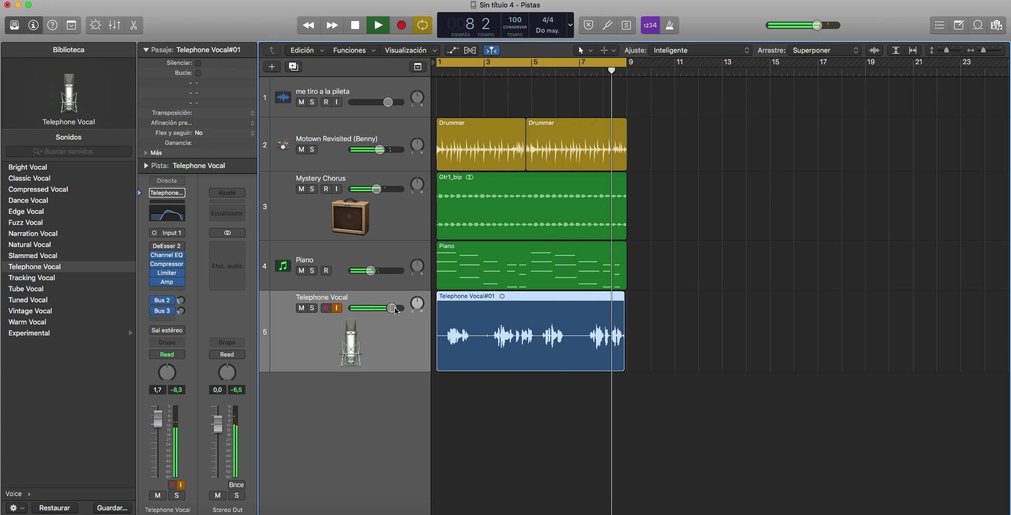
{"action": "key", "text": "space"}
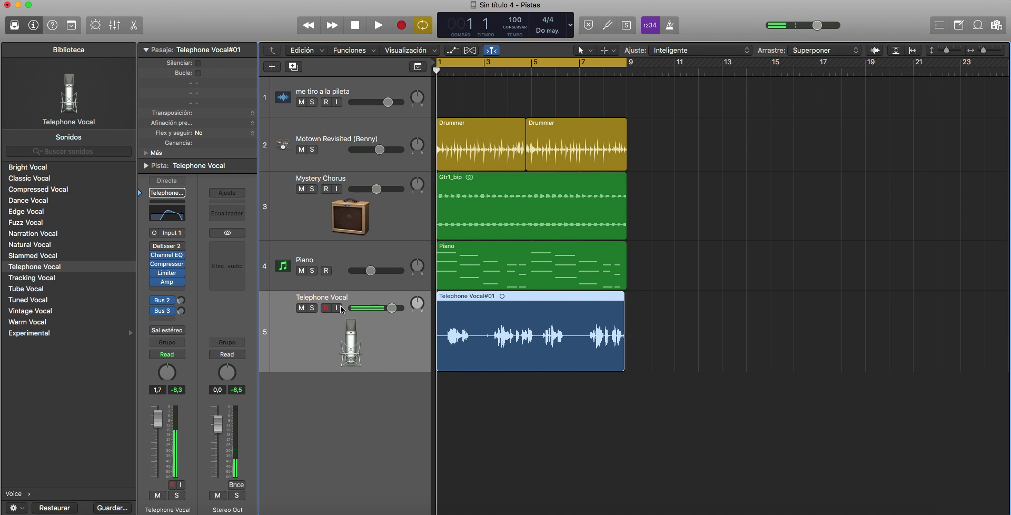
{"action": "key", "text": "ctrl+m"}
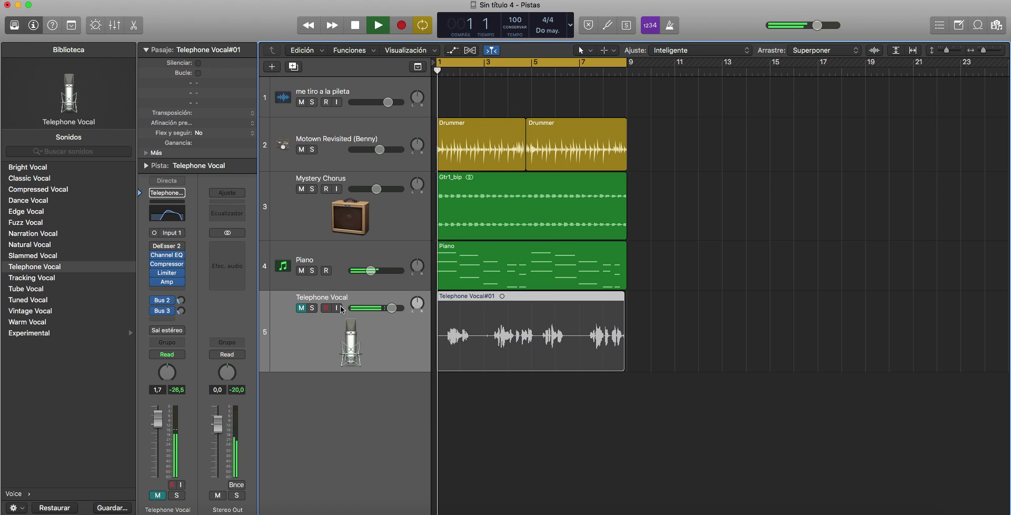
{"action": "key", "text": "space"}
{"action": "key", "text": "space"}
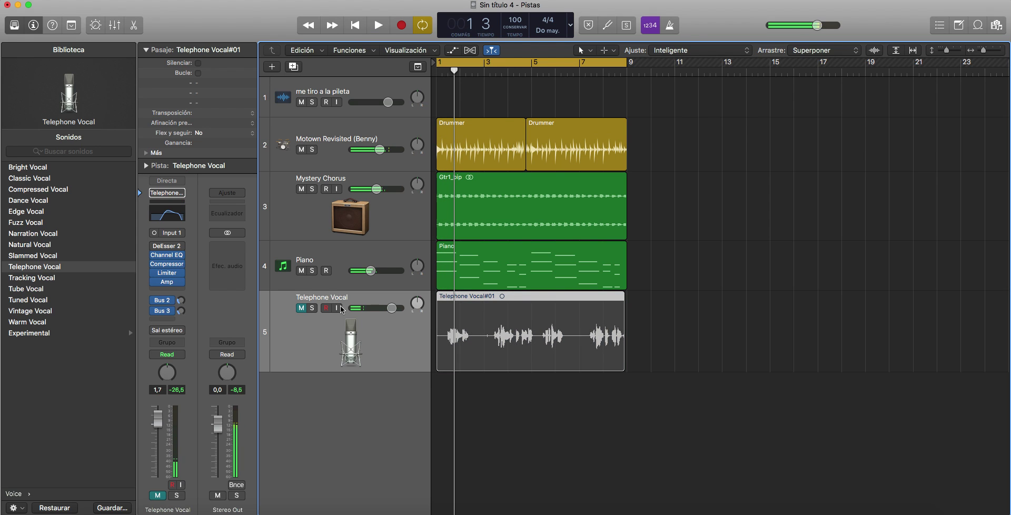
{"action": "left_click", "coordinate": [300, 309]}
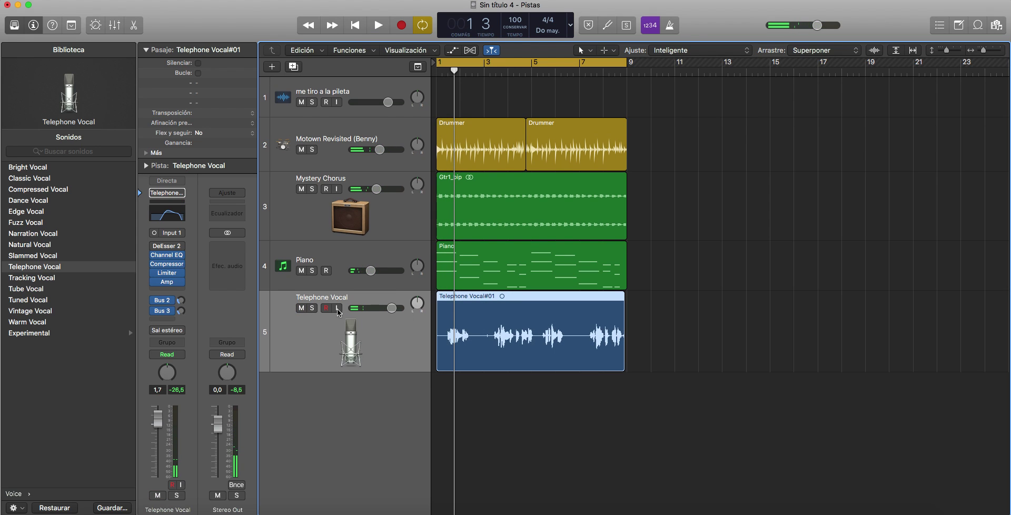
Step: Play the song from the start and increase the Piano track's height
{"action": "key", "text": "space"}
{"action": "key", "text": "Return"}
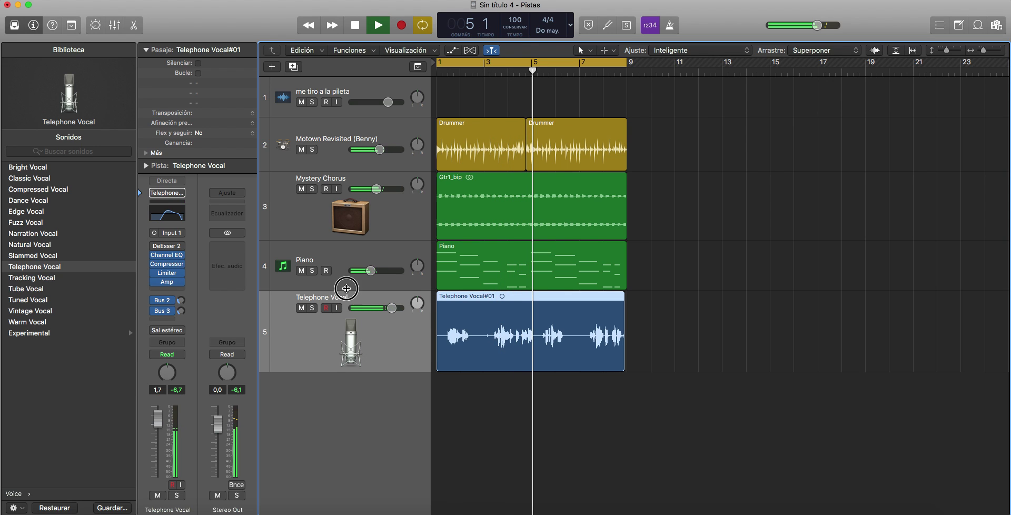
{"action": "left_click_drag", "start_coordinate": [338, 289], "coordinate": [347, 324]}
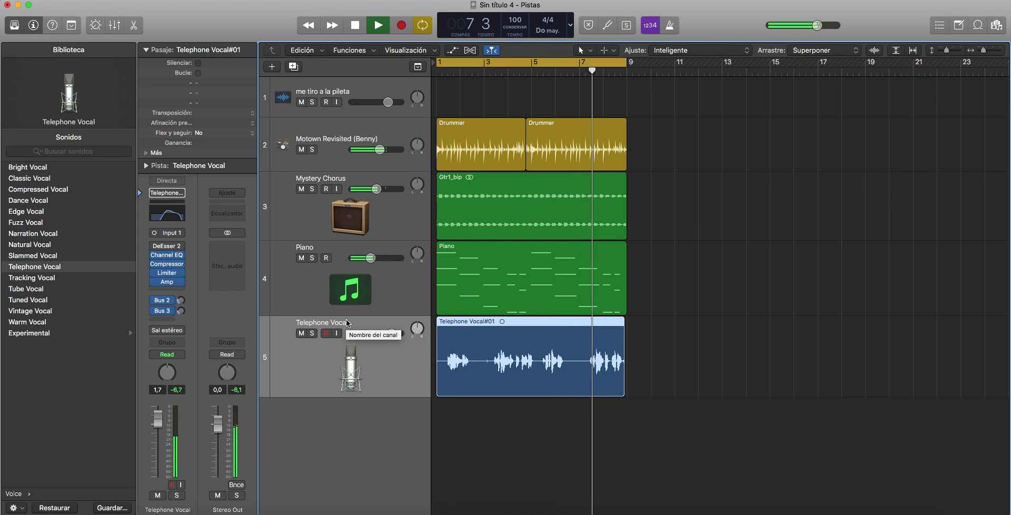
Step: Delete the empty "me tiro a la pileta" audio track and stop playback
{"action": "left_click", "coordinate": [351, 92]}
{"action": "key", "text": "super+BackSpace"}
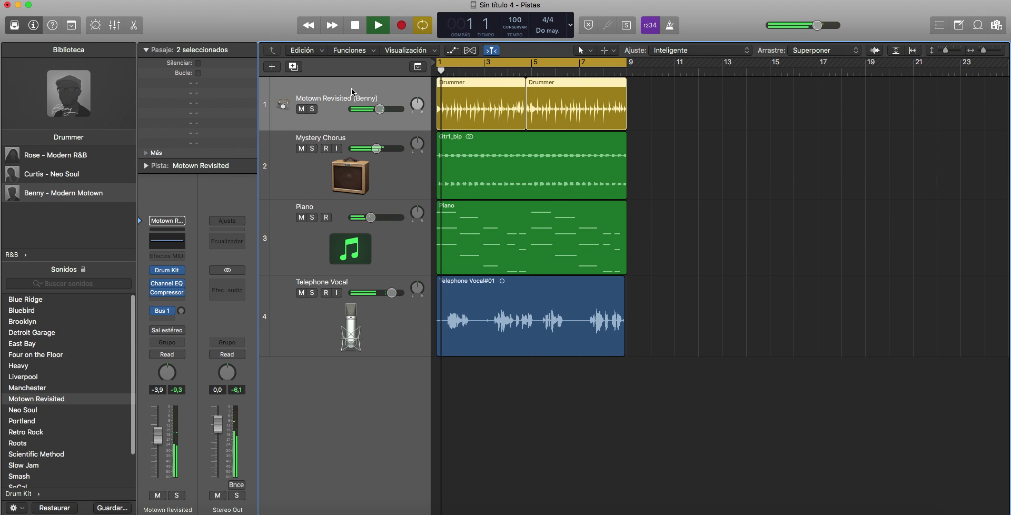
{"action": "key", "text": "space"}
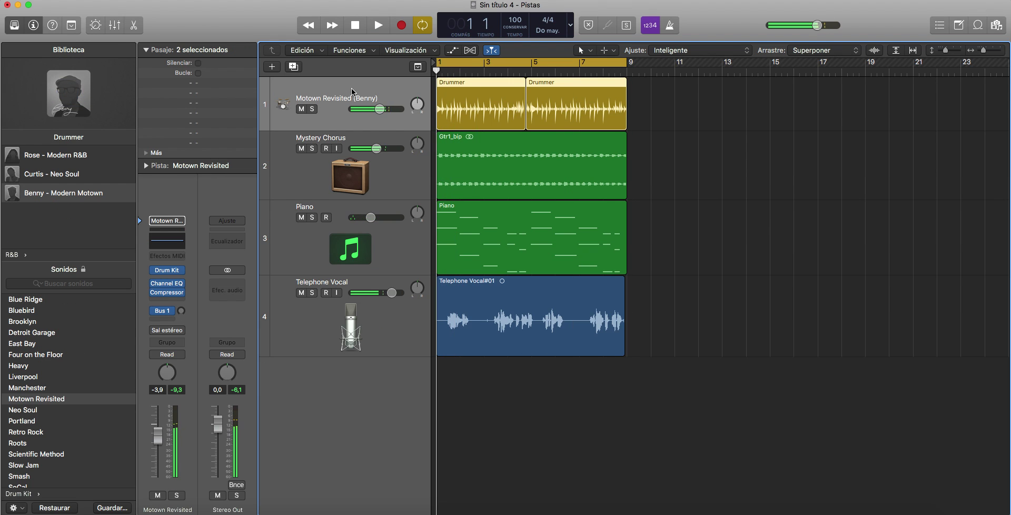
Step: Play the remaining tracks together and reduce the Piano track's height during playback
{"action": "key", "text": "space"}
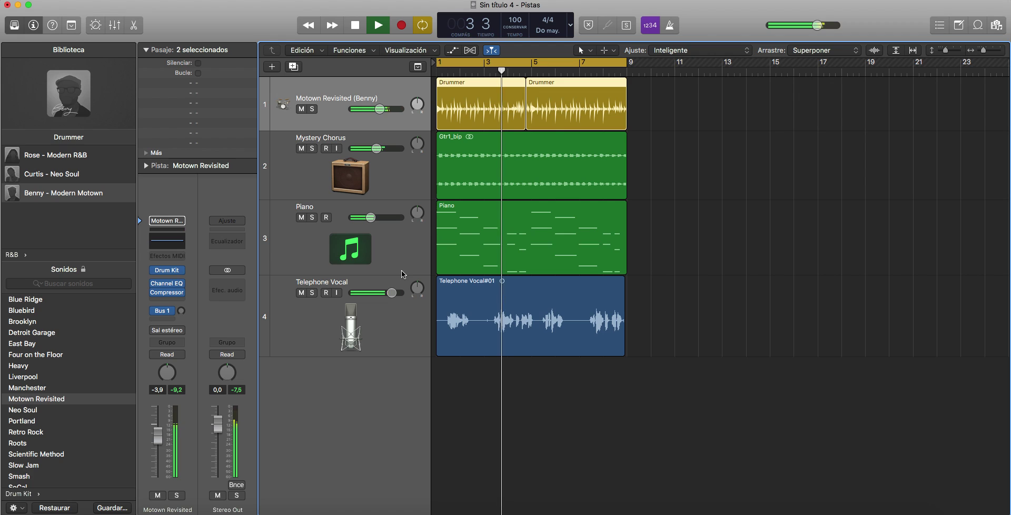
{"action": "left_click_drag", "start_coordinate": [402, 274], "coordinate": [402, 256]}
{"action": "key", "text": "space"}
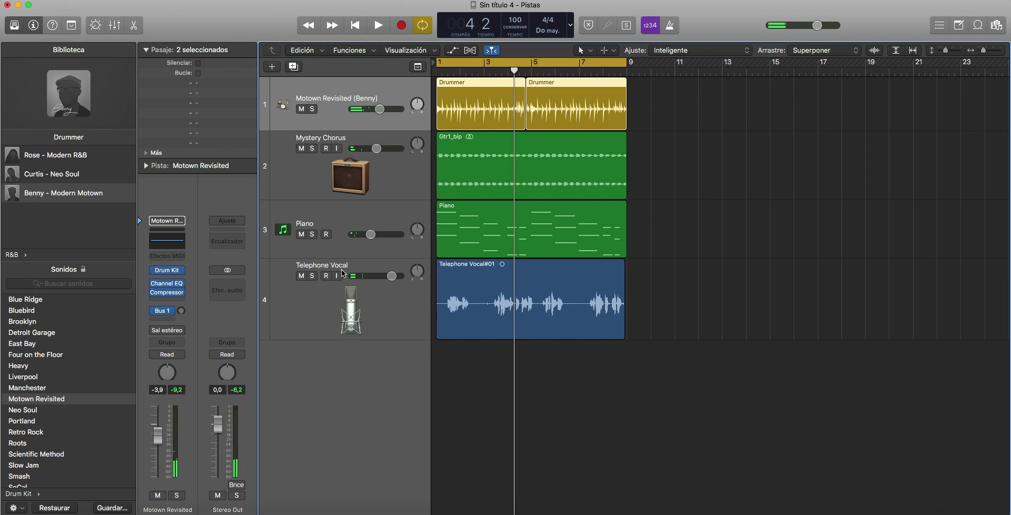
Step: Create one software instrument track below the Telephone Vocal track, with the instrument set to Vaciar canal
{"action": "left_click", "coordinate": [371, 301]}
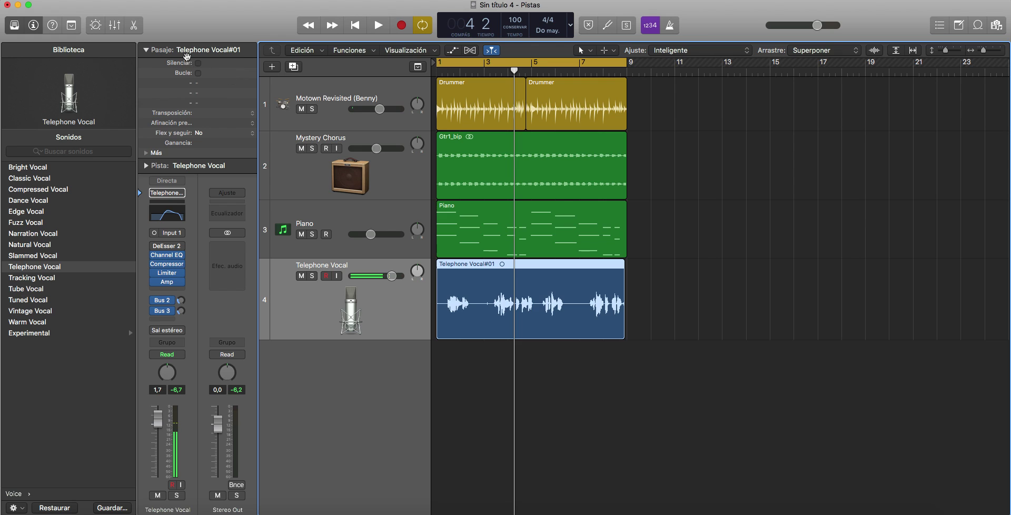
{"action": "left_click", "coordinate": [279, 71]}
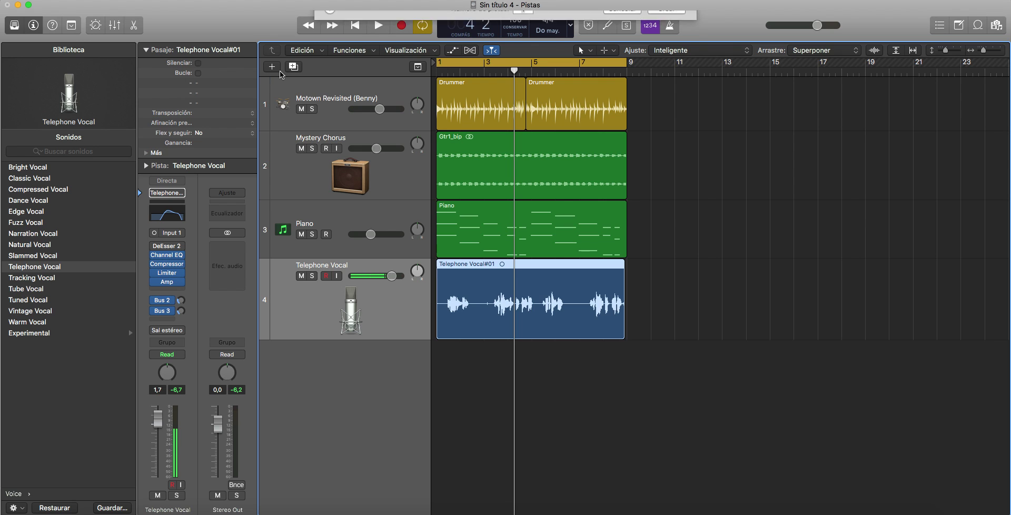
{"action": "left_click", "coordinate": [377, 111]}
{"action": "left_click", "coordinate": [388, 53]}
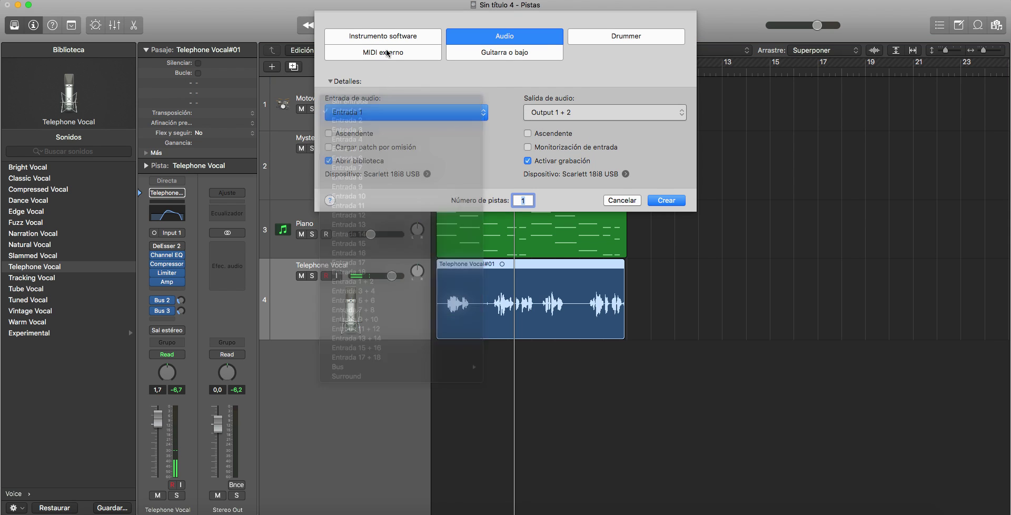
{"action": "left_click", "coordinate": [388, 35]}
{"action": "left_click", "coordinate": [397, 113]}
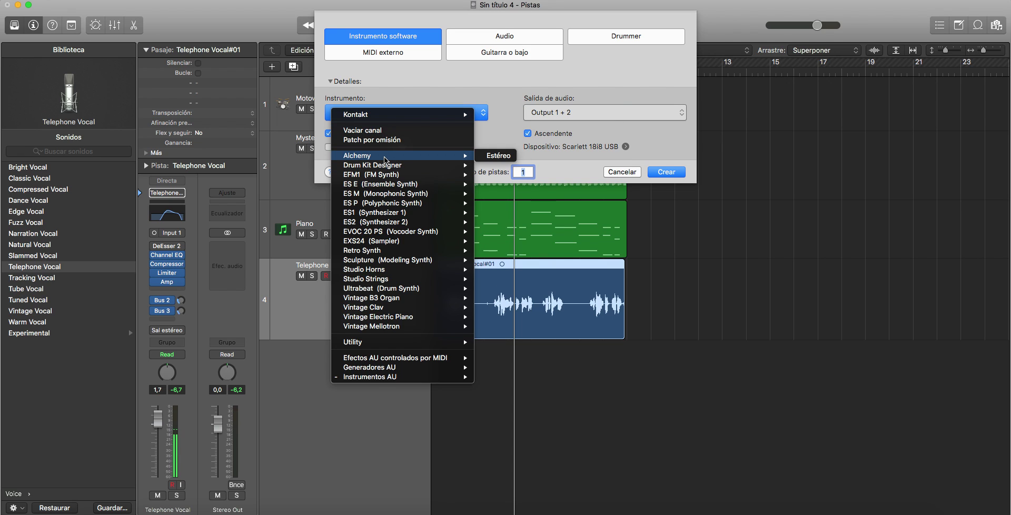
{"action": "left_click", "coordinate": [388, 132]}
{"action": "left_click", "coordinate": [662, 173]}
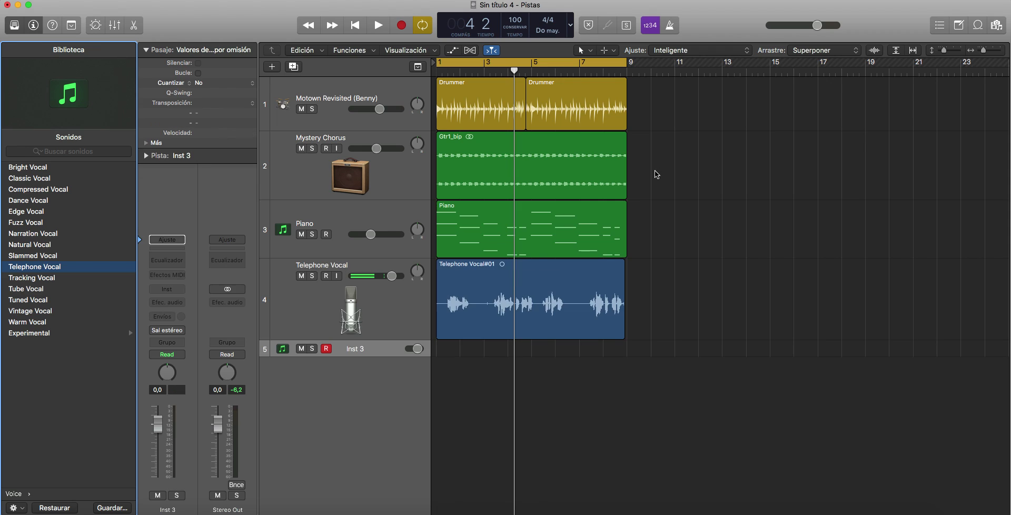
Step: Load the Grand Piano and Strings patch on the new instrument track and try it against the song's playback
{"action": "left_click", "coordinate": [26, 245]}
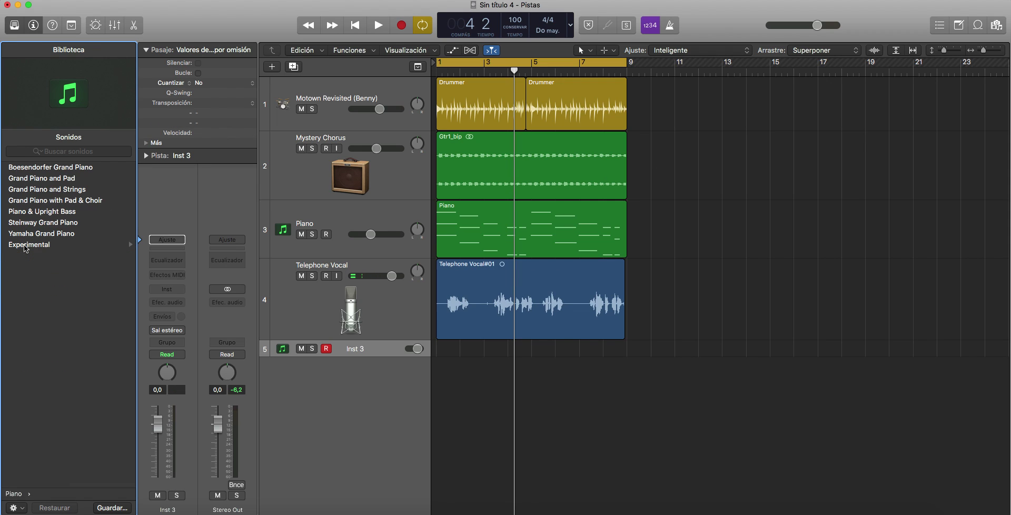
{"action": "left_click", "coordinate": [61, 180]}
{"action": "left_click", "coordinate": [69, 190]}
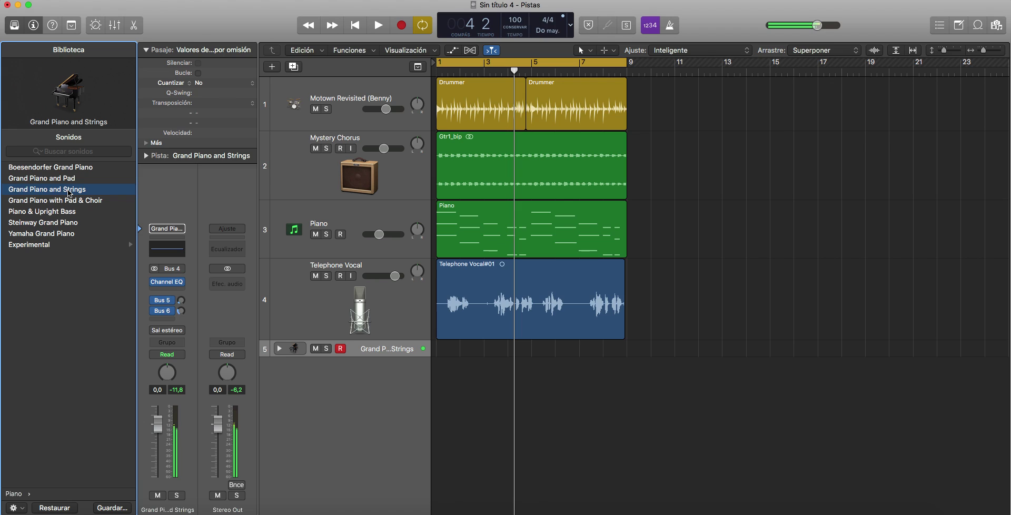
{"action": "key", "text": "space"}
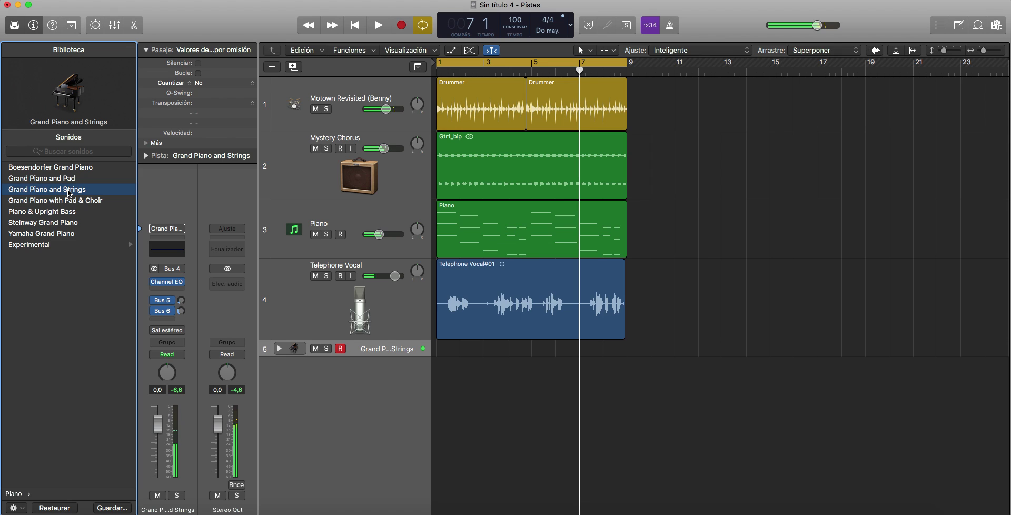
{"action": "key", "text": "space"}
Step: Show the floating on-screen keyboard and place it in the empty area beside the regions
{"action": "left_click", "coordinate": [347, 0]}
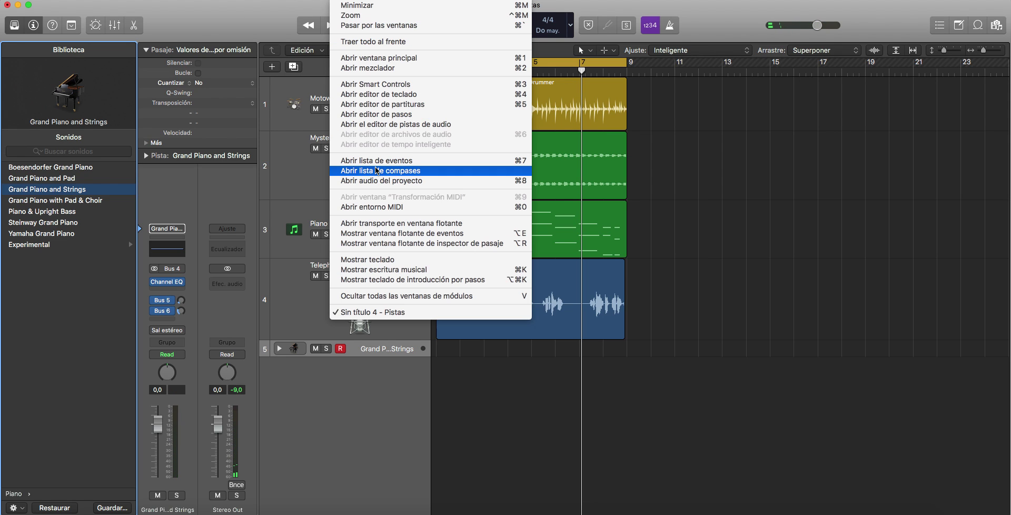
{"action": "left_click", "coordinate": [378, 259]}
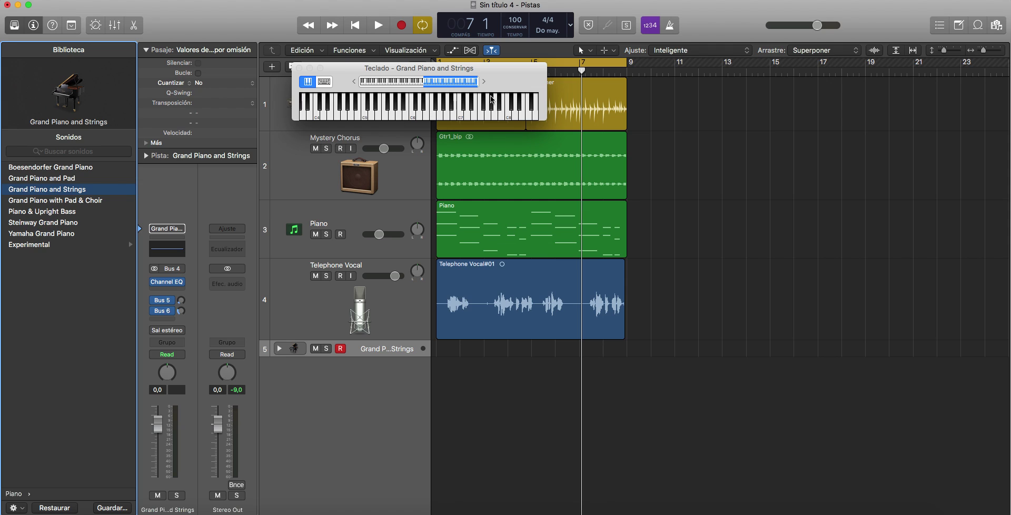
{"action": "left_click_drag", "start_coordinate": [505, 81], "coordinate": [912, 195]}
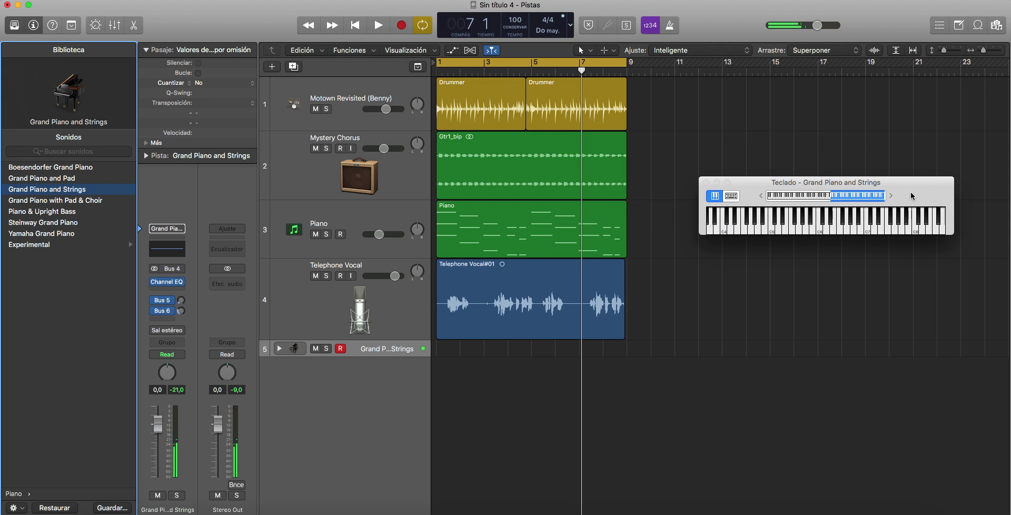
Step: Enlarge the Grand Piano and Strings track and record a MIDI part on it from the song's start through bar 8
{"action": "key", "text": "Return"}
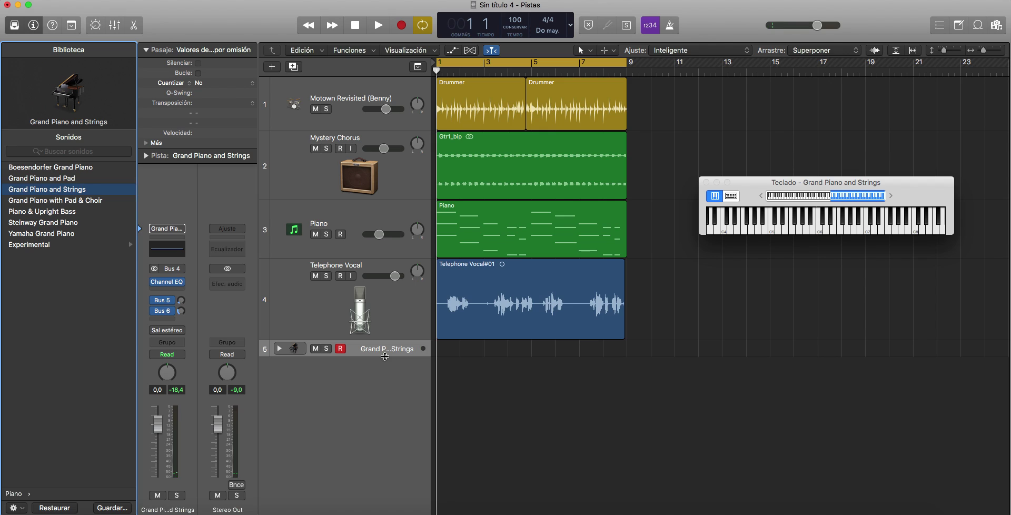
{"action": "left_click_drag", "start_coordinate": [385, 357], "coordinate": [375, 436]}
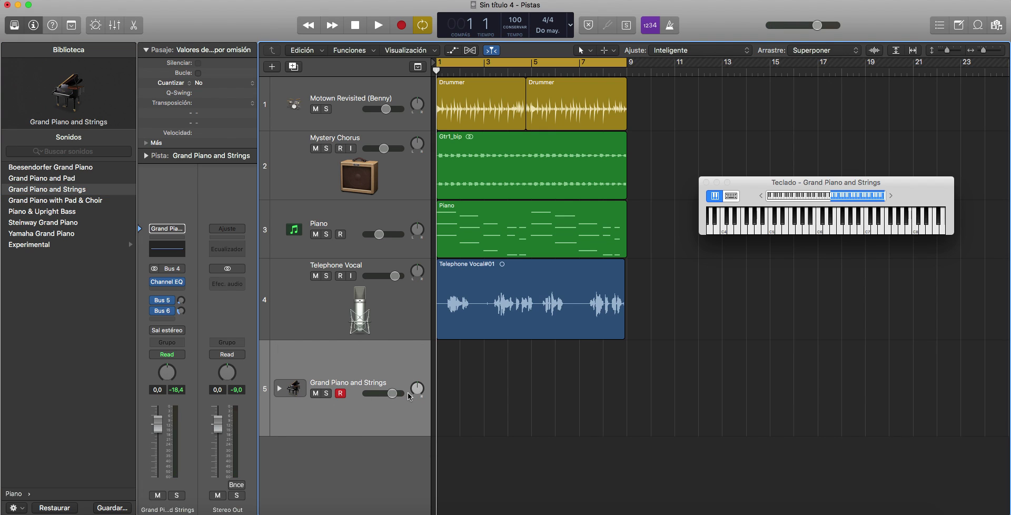
{"action": "key", "text": "r"}
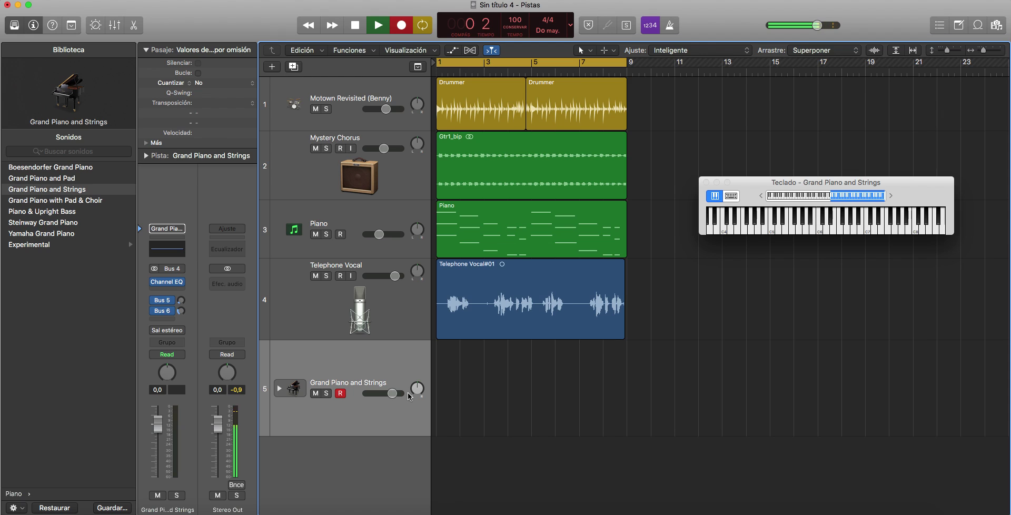
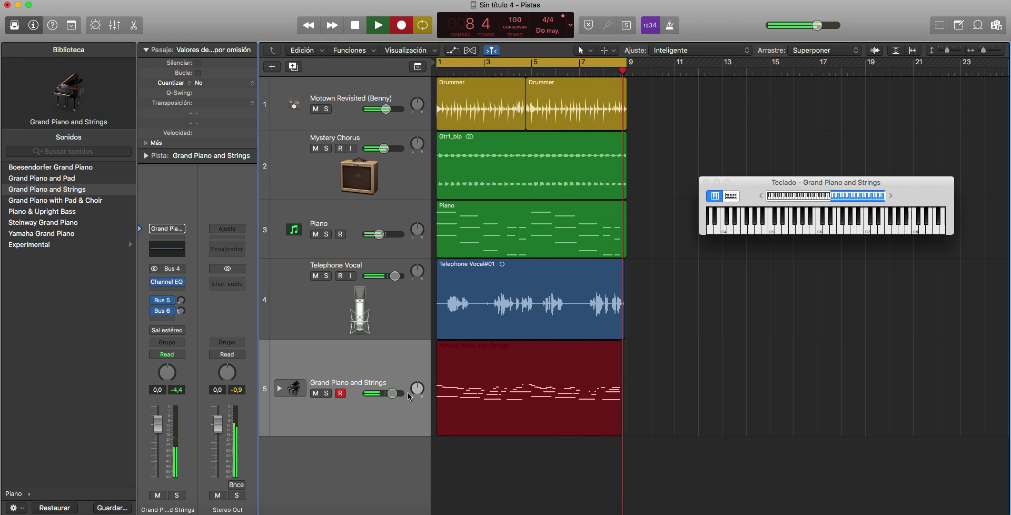
{"action": "key", "text": "space"}
Step: Play back the take while lowering the Grand Piano and Strings volume to -2.9 dB, and shift the on-screen keyboard to lower octaves
{"action": "key", "text": "space"}
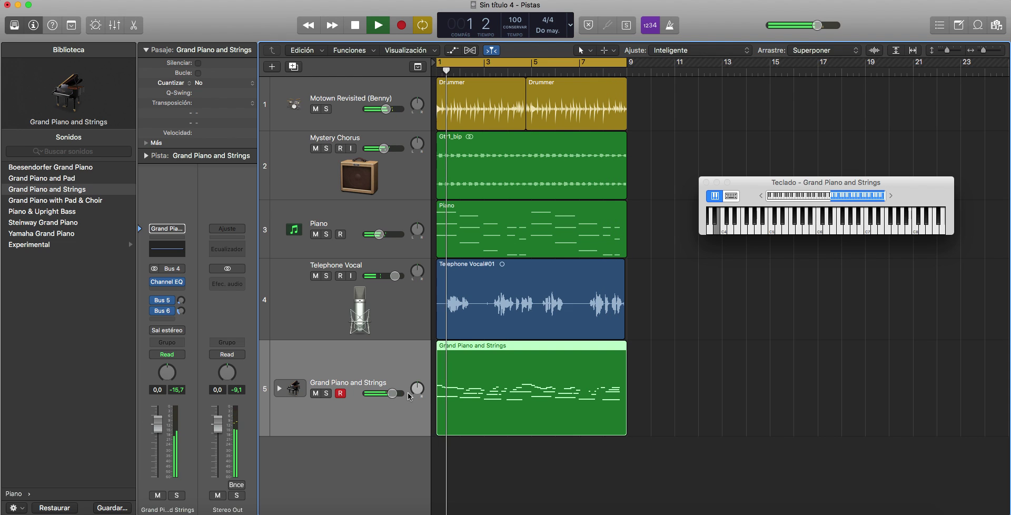
{"action": "left_click_drag", "start_coordinate": [393, 393], "coordinate": [387, 393]}
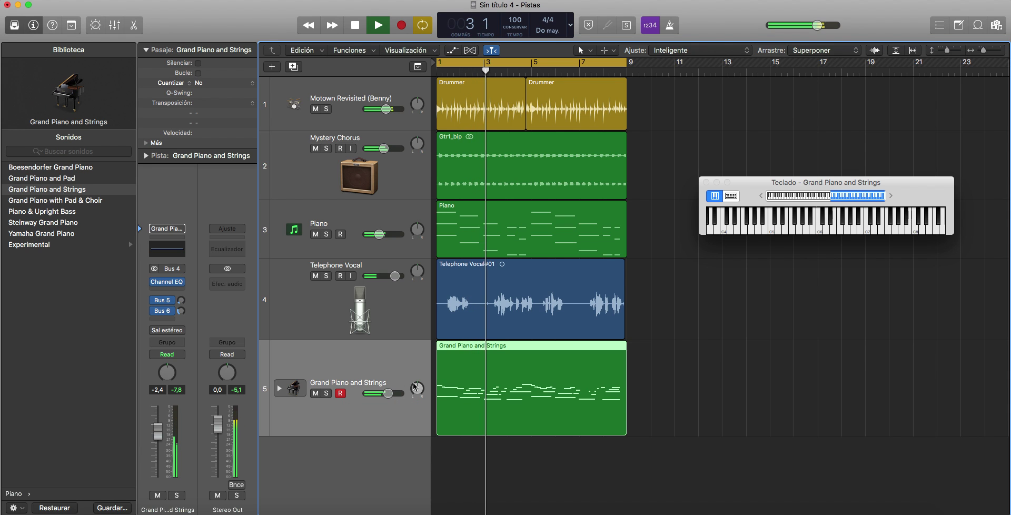
{"action": "scroll", "coordinate": [422, 367], "scroll_direction": "down", "scroll_amount": 2}
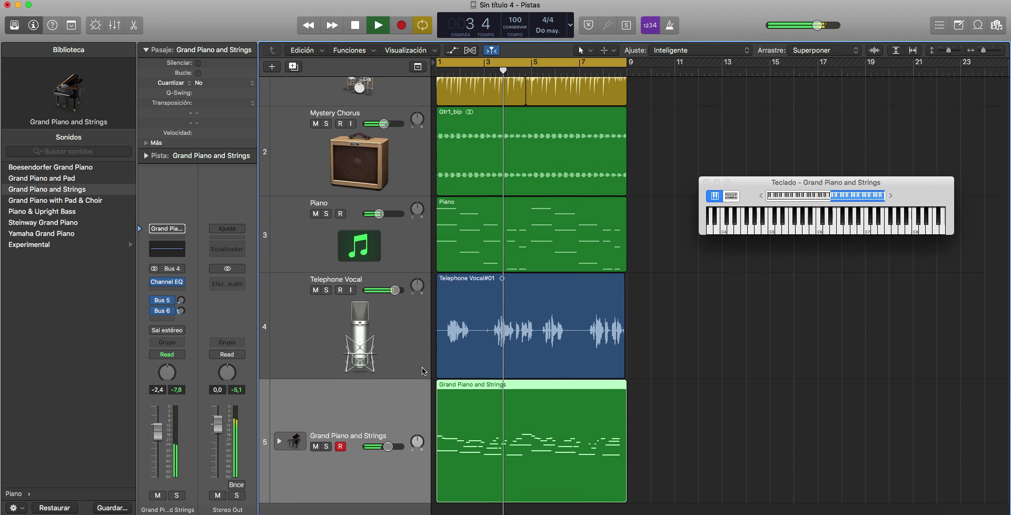
{"action": "scroll", "coordinate": [422, 370], "scroll_direction": "down", "scroll_amount": 2}
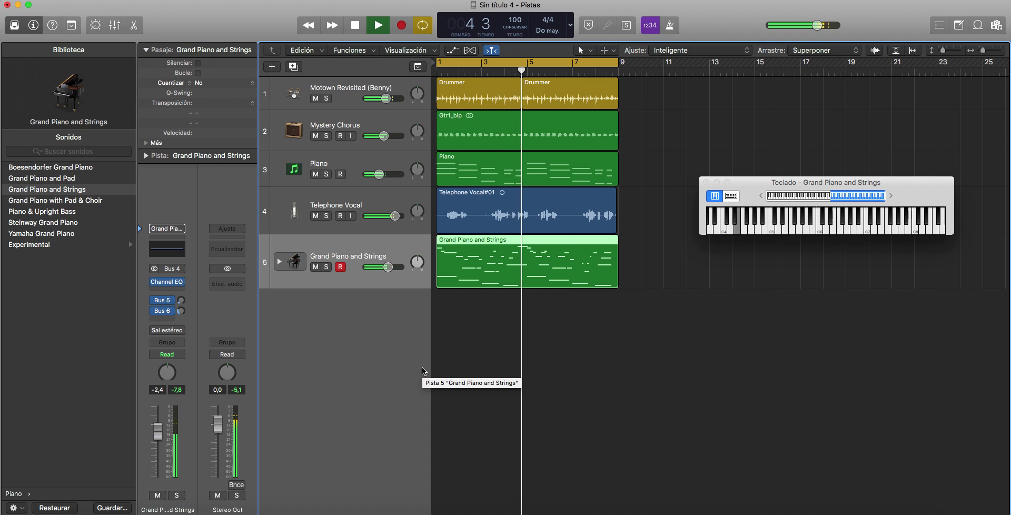
{"action": "scroll", "coordinate": [392, 279], "scroll_direction": "right", "scroll_amount": 1}
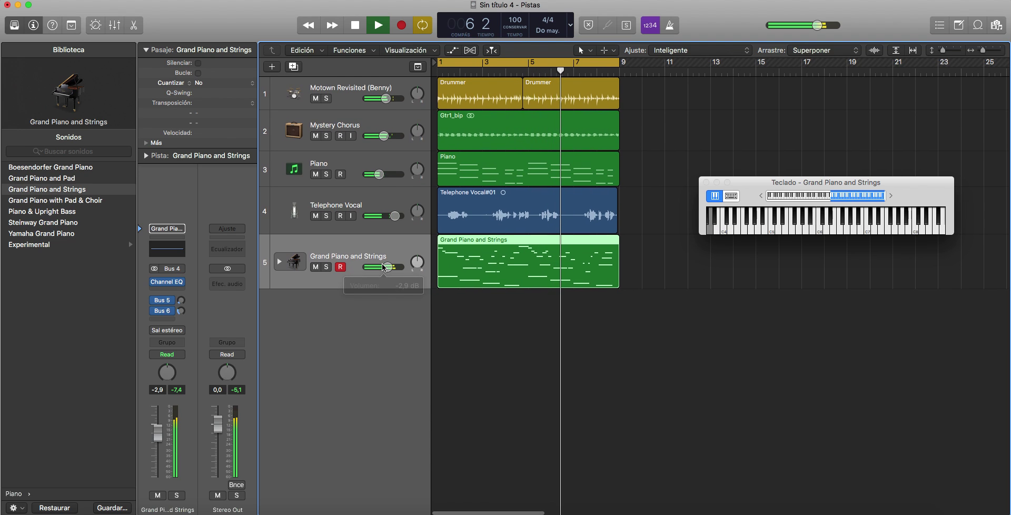
{"action": "left_click_drag", "start_coordinate": [836, 196], "coordinate": [812, 196]}
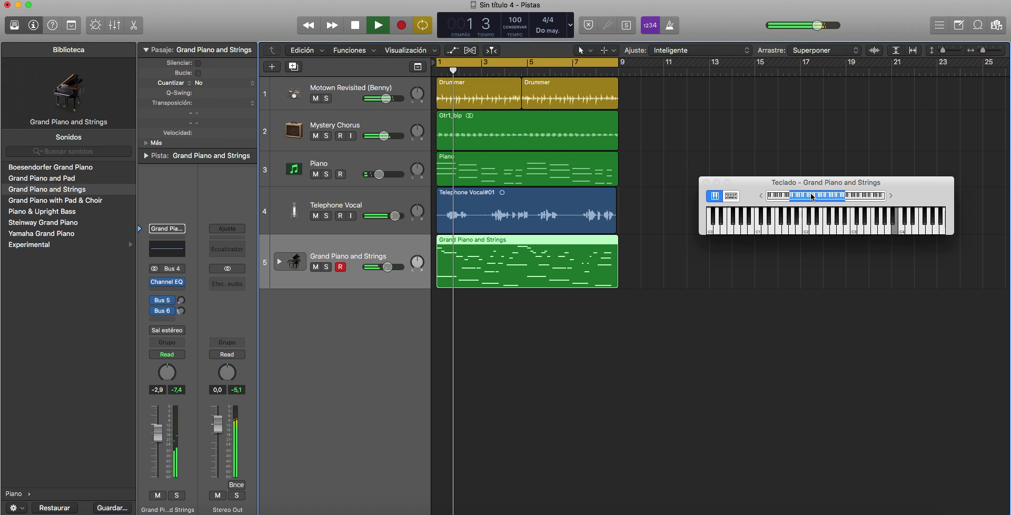
{"action": "key", "text": "space"}
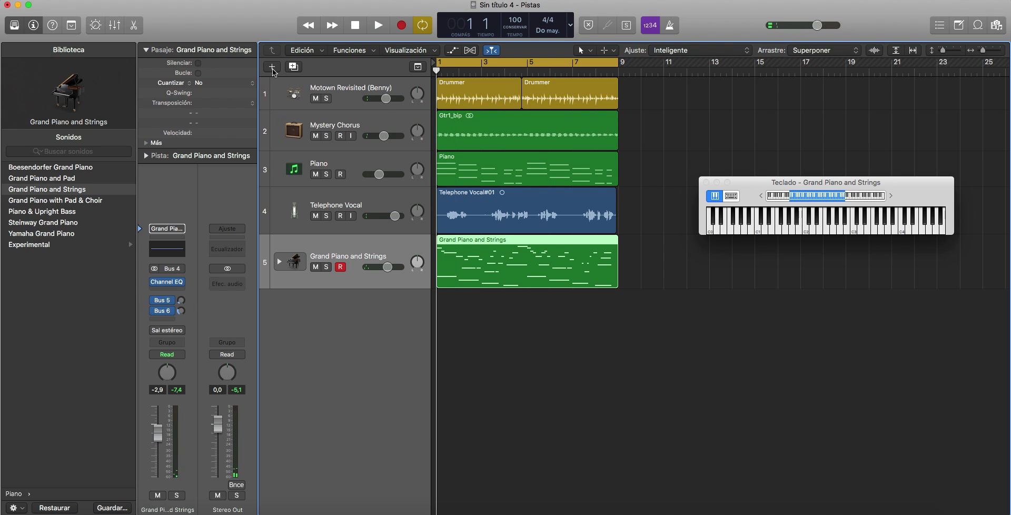
Step: Create a software instrument track that uses the stereo version of UJAM's VB-ROYAL AU instrument
{"action": "scroll", "coordinate": [273, 72], "scroll_direction": "right", "scroll_amount": 1}
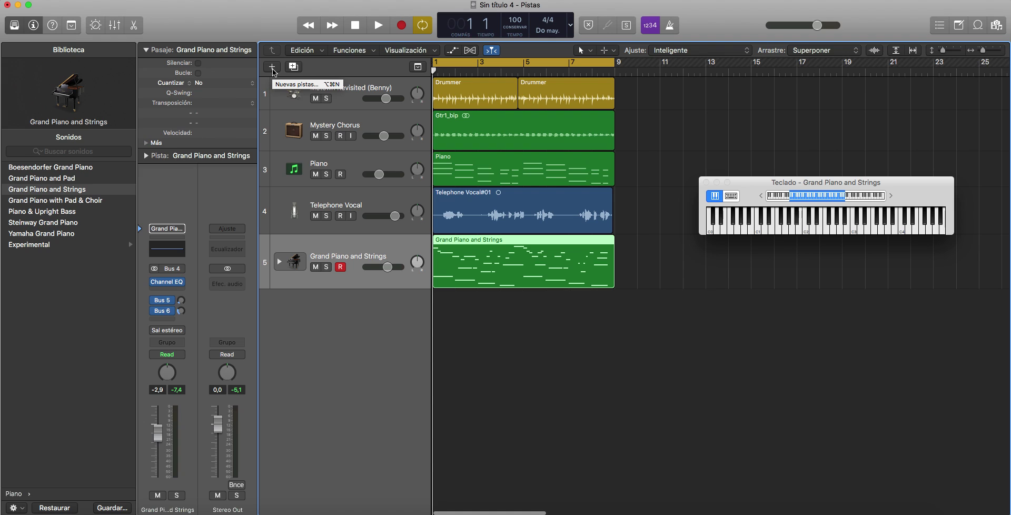
{"action": "left_click", "coordinate": [272, 67]}
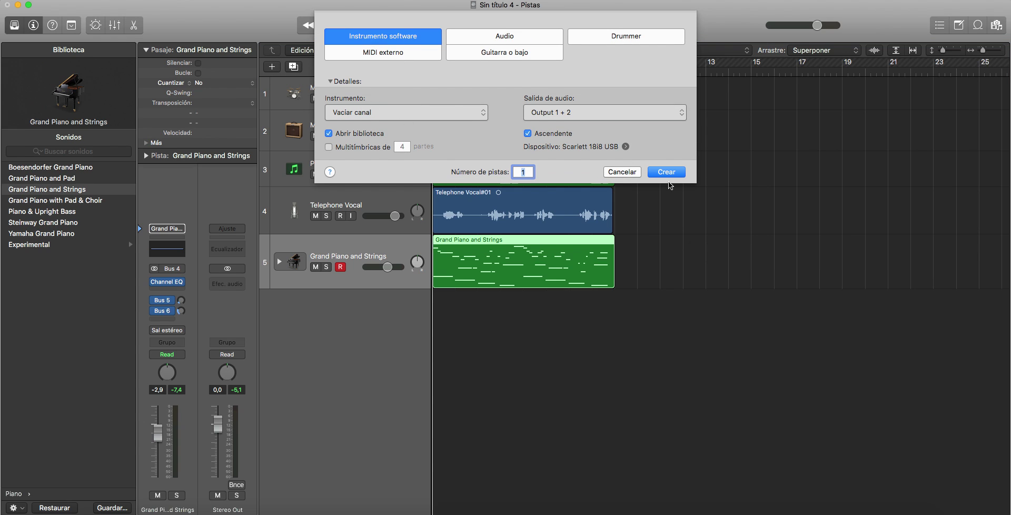
{"action": "left_click", "coordinate": [385, 112]}
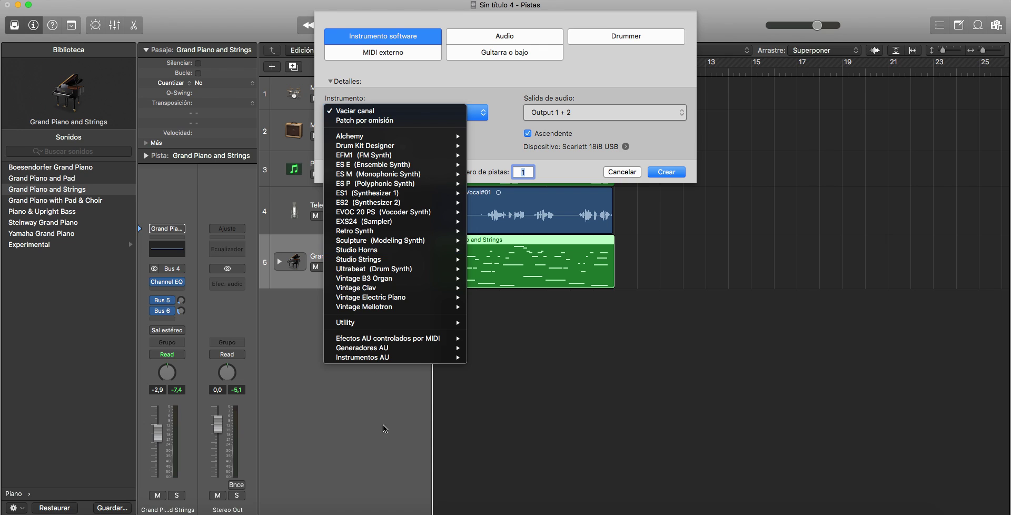
{"action": "mouse_move", "coordinate": [404, 363]}
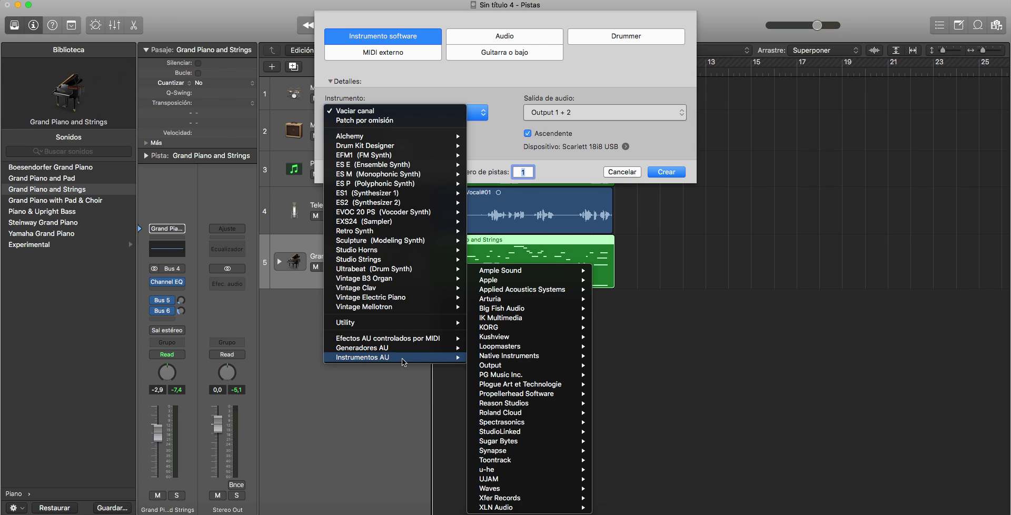
{"action": "mouse_move", "coordinate": [531, 480]}
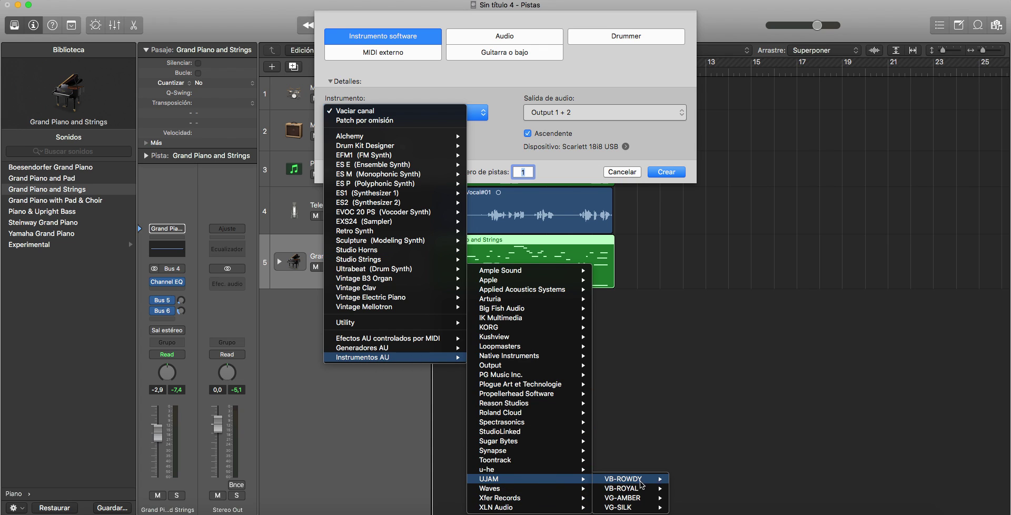
{"action": "mouse_move", "coordinate": [656, 482]}
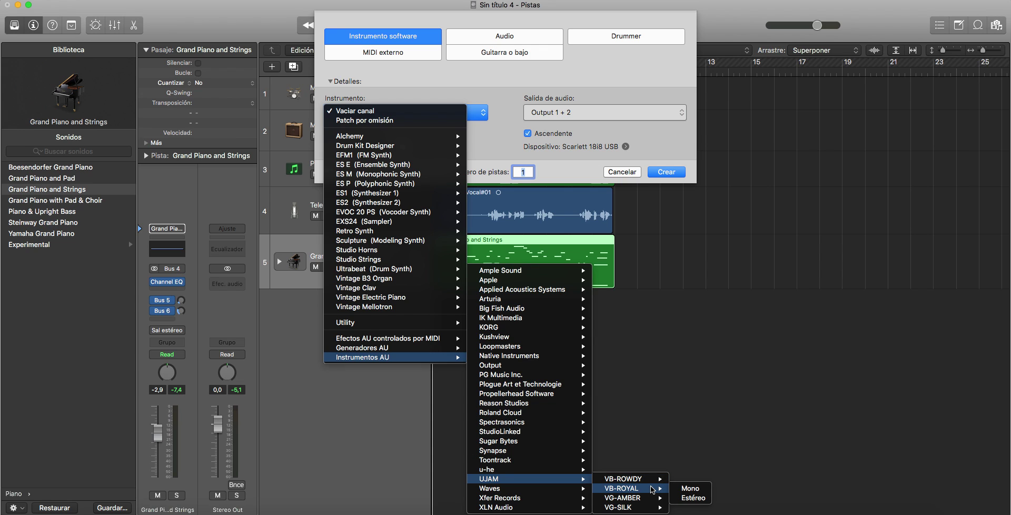
{"action": "left_click", "coordinate": [698, 498]}
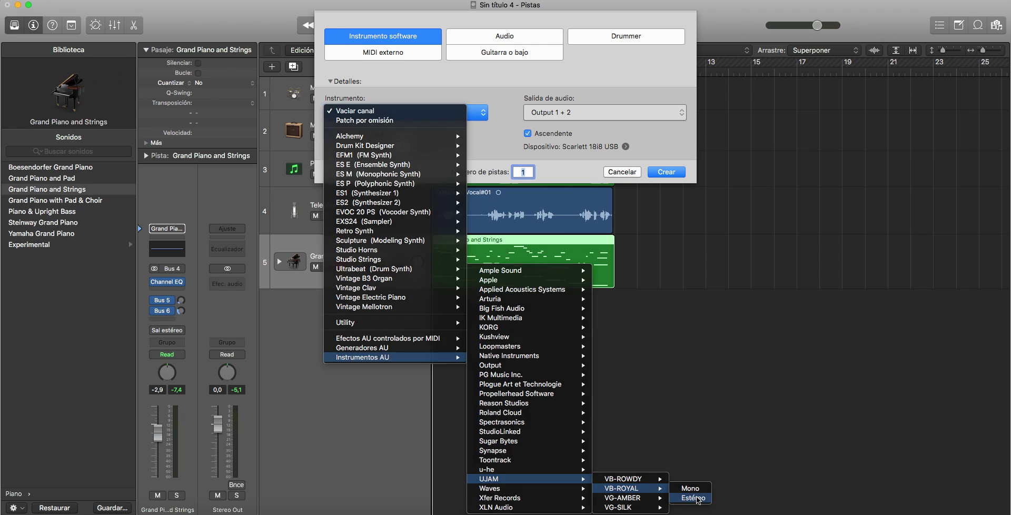
{"action": "left_click", "coordinate": [662, 175]}
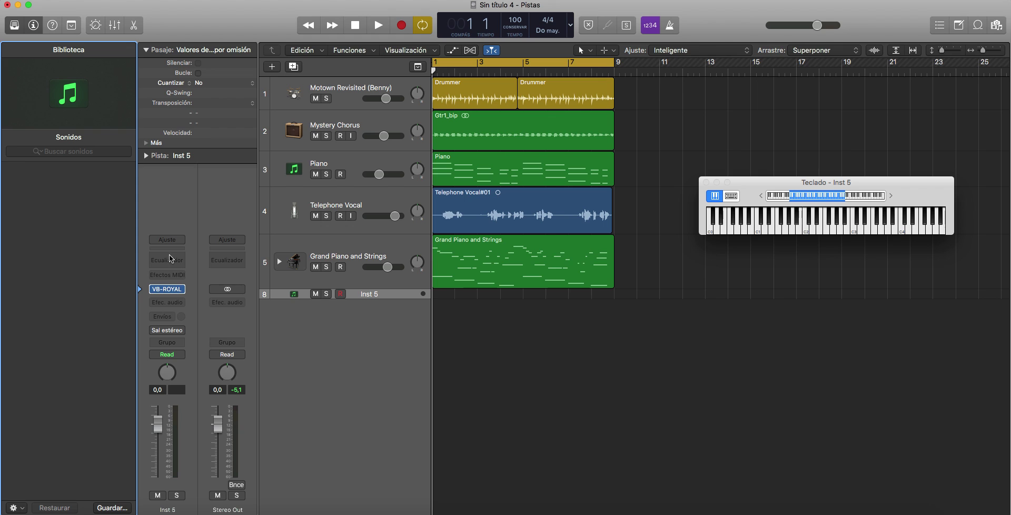
Step: Audition chords in the VB-ROYAL bass plug-in window and change the playing style to Detroit Soul - 99 bpm
{"action": "left_click", "coordinate": [169, 290]}
{"action": "left_click_drag", "start_coordinate": [338, 9], "coordinate": [624, 116]}
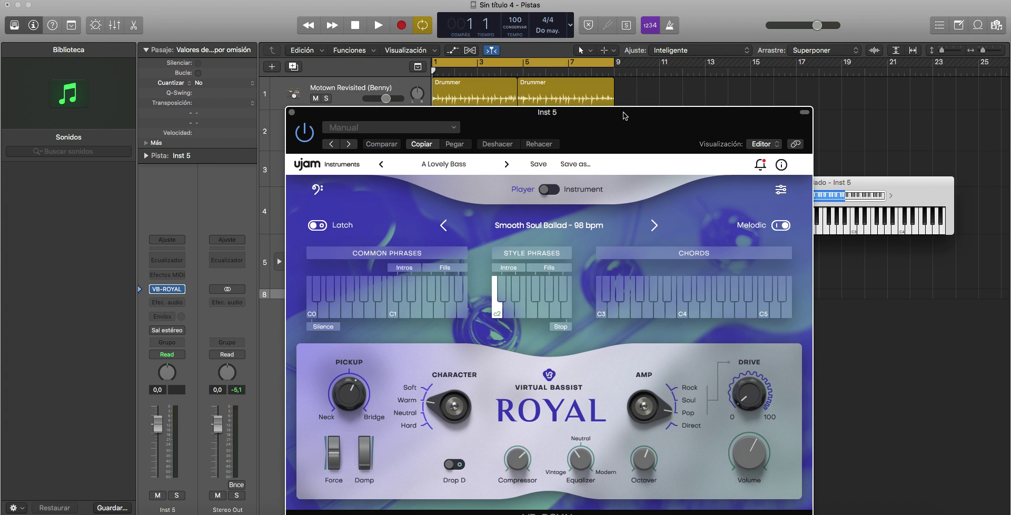
{"action": "key", "text": "h+k+semicolon"}
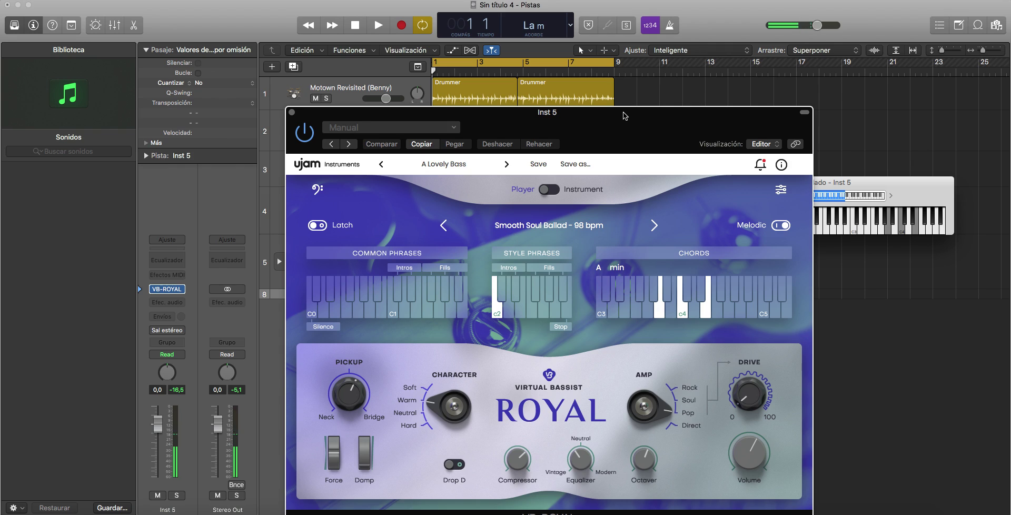
{"action": "key", "text": "h+k+semicolon"}
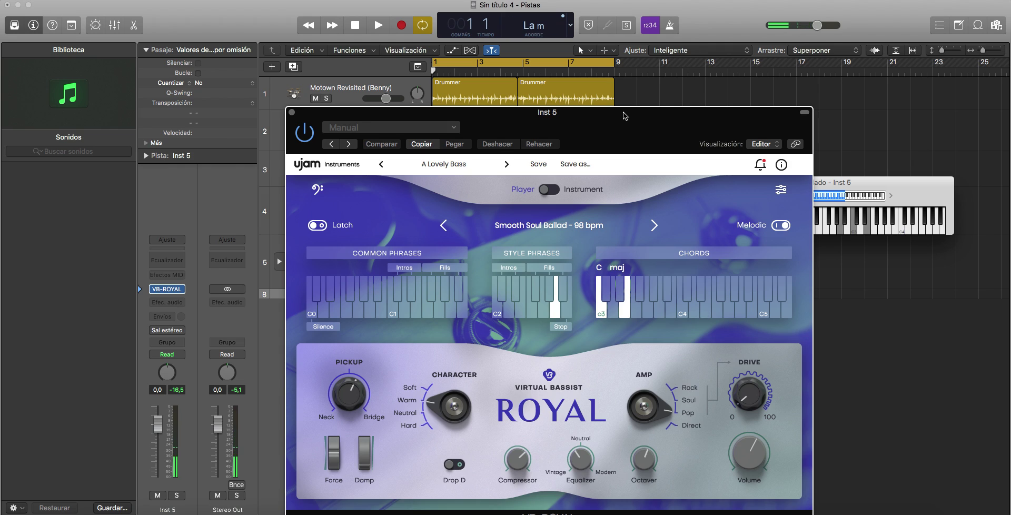
{"action": "left_click", "coordinate": [654, 224]}
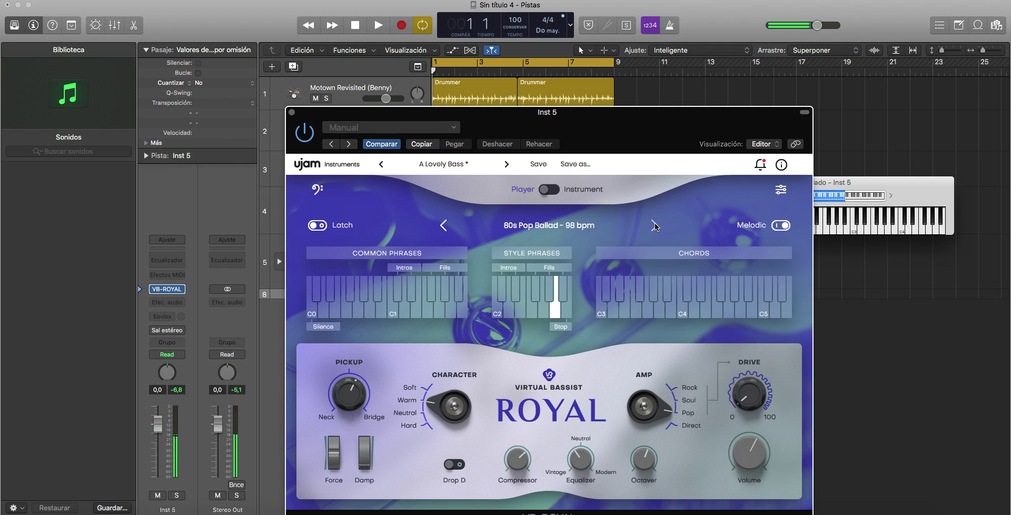
{"action": "left_click", "coordinate": [655, 225]}
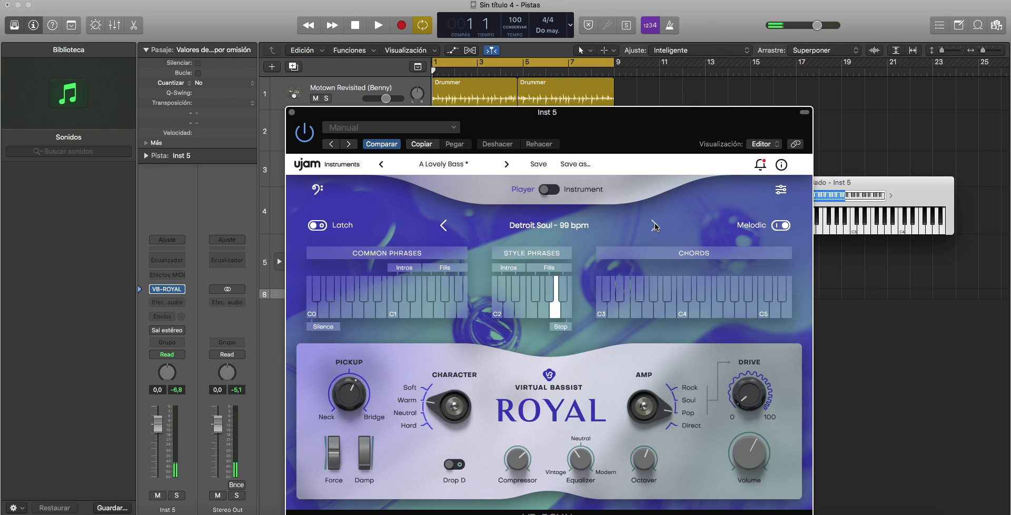
Step: Audition an A minor, G, F and E major chord progression with the VB-ROYAL Detroit Soul style
{"action": "key", "text": "h+k+semicolon"}
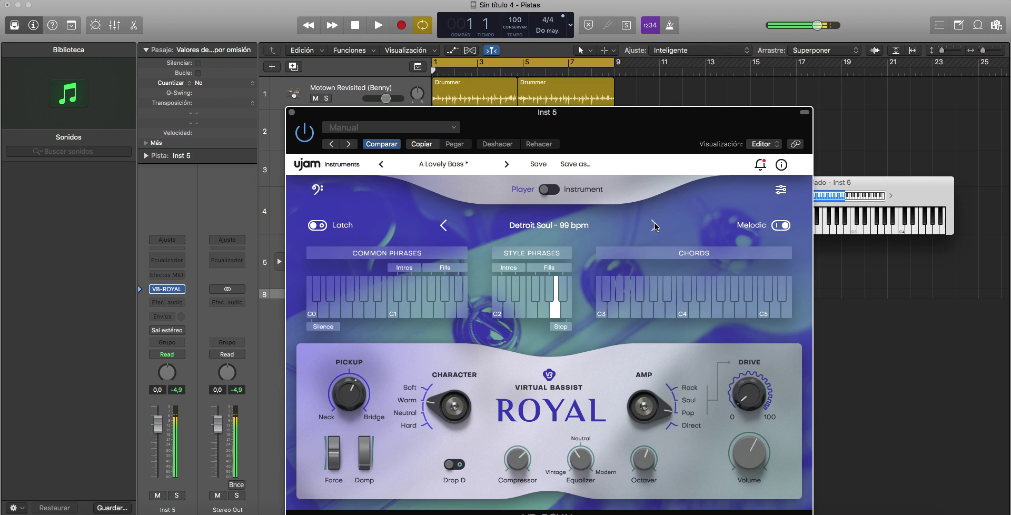
{"action": "key", "text": "g+j+l"}
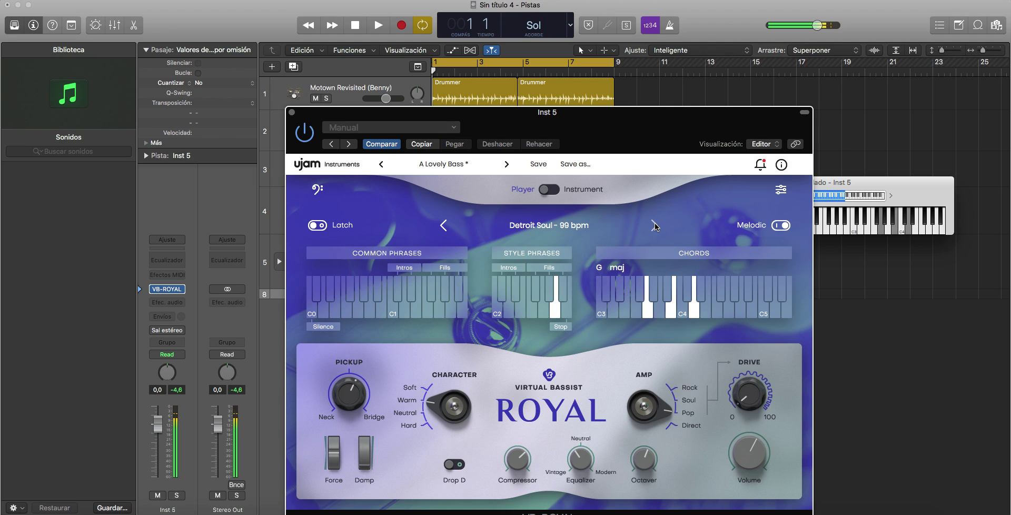
{"action": "key", "text": "f+h+k"}
{"action": "key", "text": "d+g+j"}
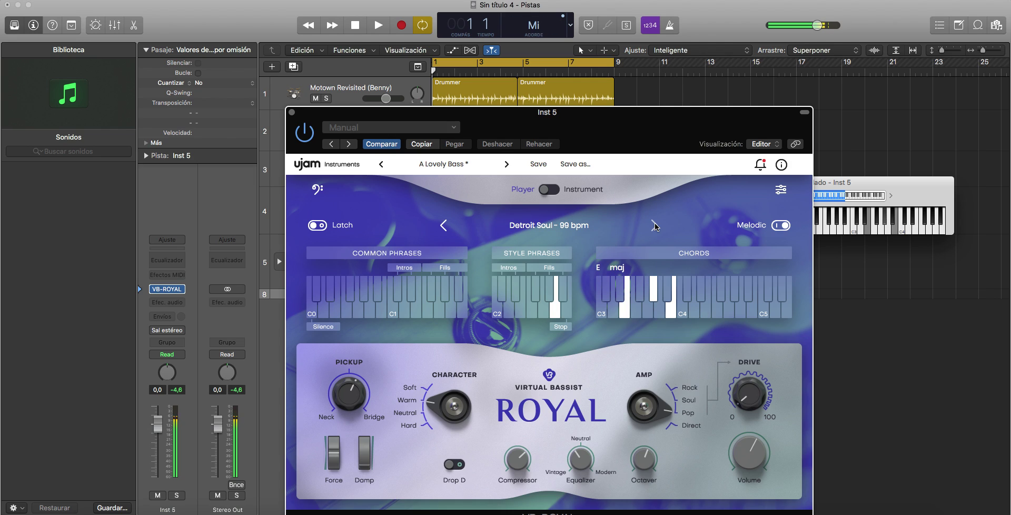
{"action": "key", "text": "h+k+semicolon"}
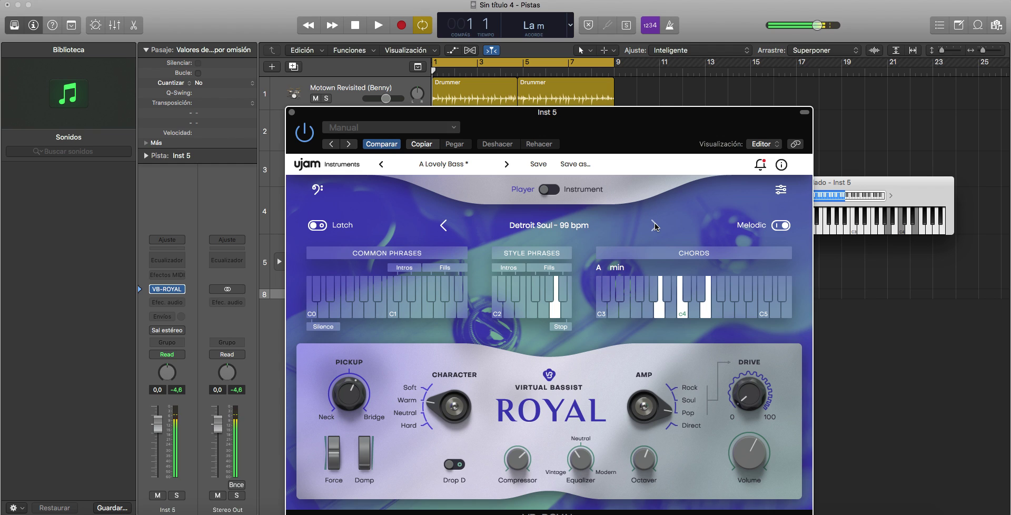
{"action": "key", "text": "g+j+l"}
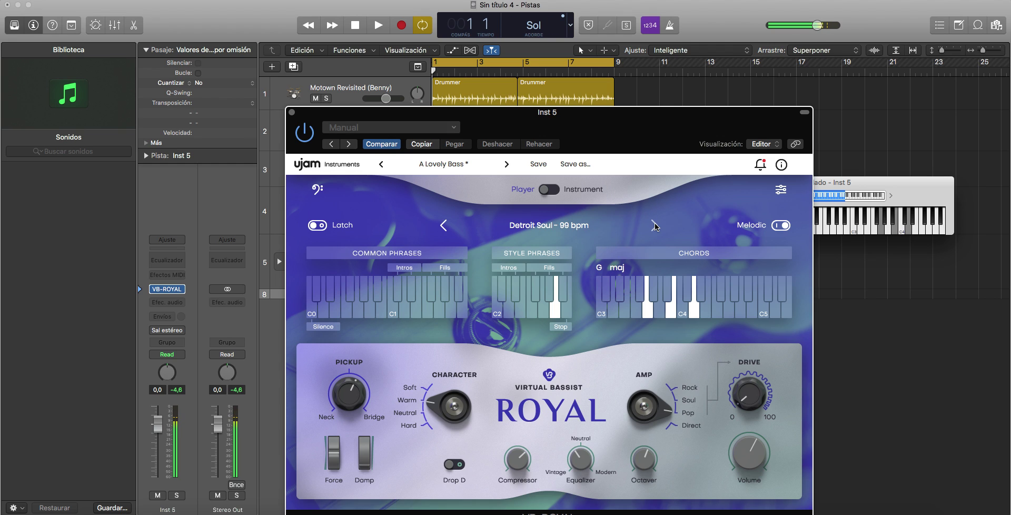
{"action": "key", "text": "f+h+k"}
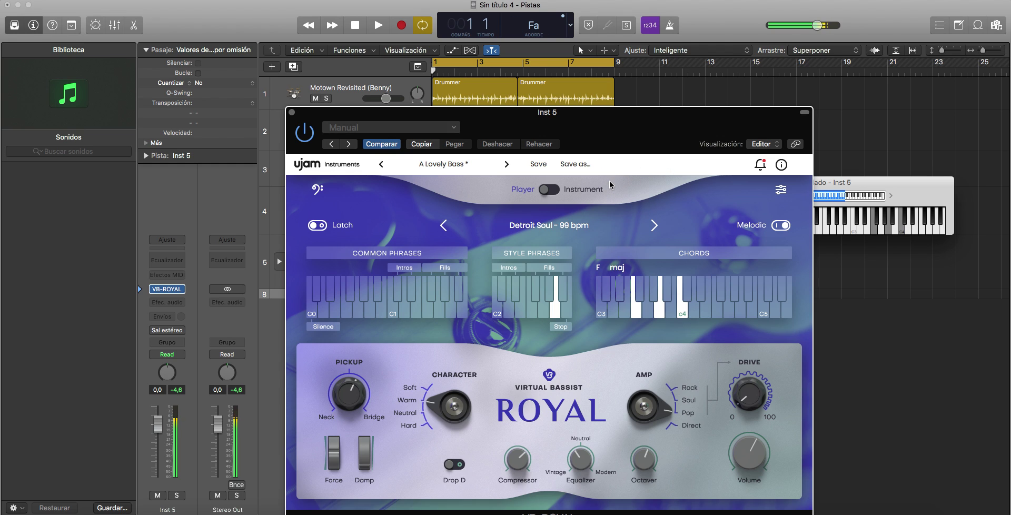
Step: Uncover the track list by moving the VB-ROYAL window aside, and record the bass chord part on Inst 5 from bar 1 into bar 5
{"action": "left_click_drag", "start_coordinate": [651, 149], "coordinate": [273, 151]}
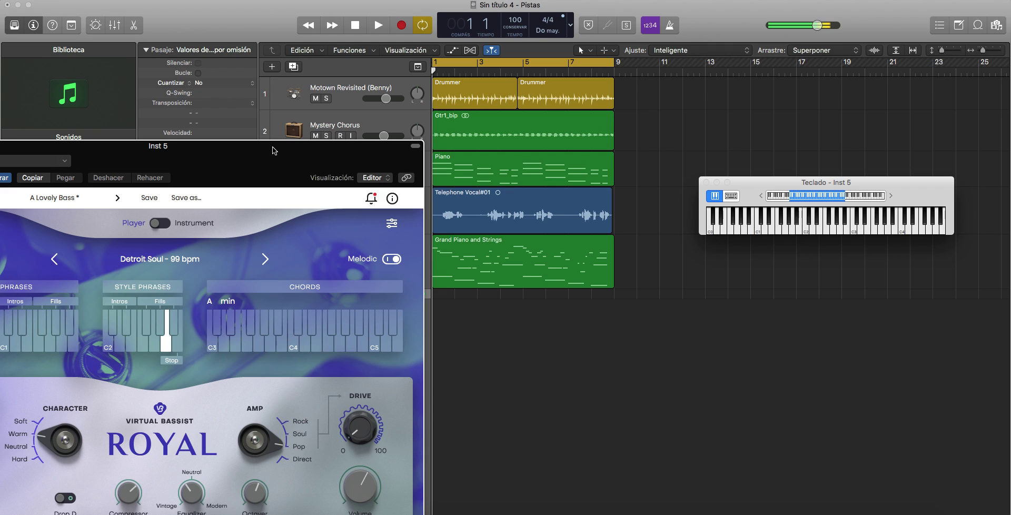
{"action": "left_click_drag", "start_coordinate": [256, 163], "coordinate": [154, 186]}
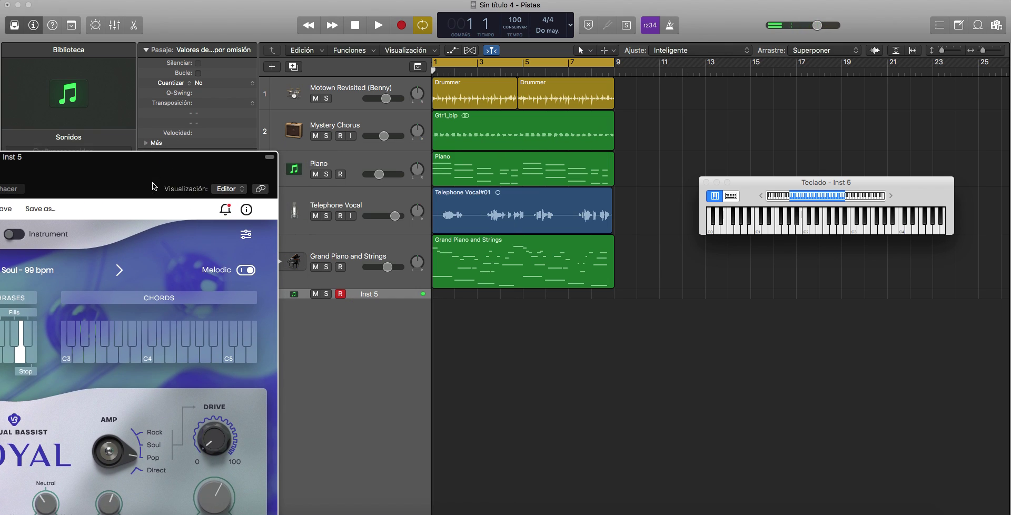
{"action": "left_click_drag", "start_coordinate": [130, 159], "coordinate": [532, 154]}
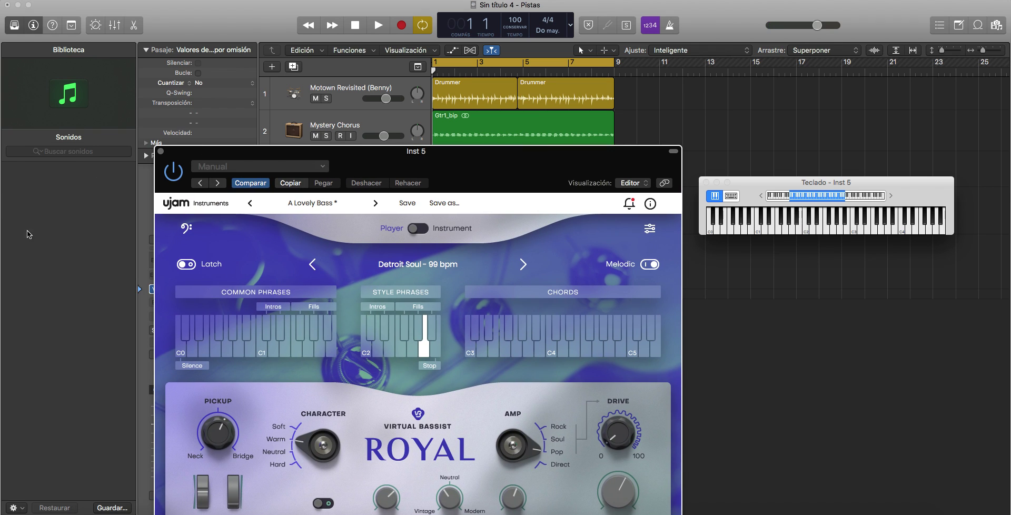
{"action": "left_click_drag", "start_coordinate": [476, 185], "coordinate": [45, 192]}
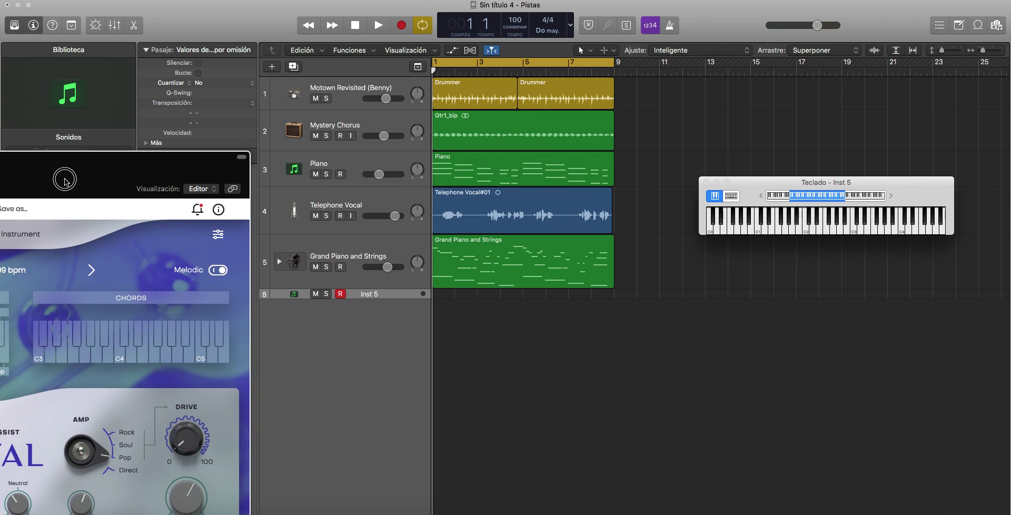
{"action": "key", "text": "space"}
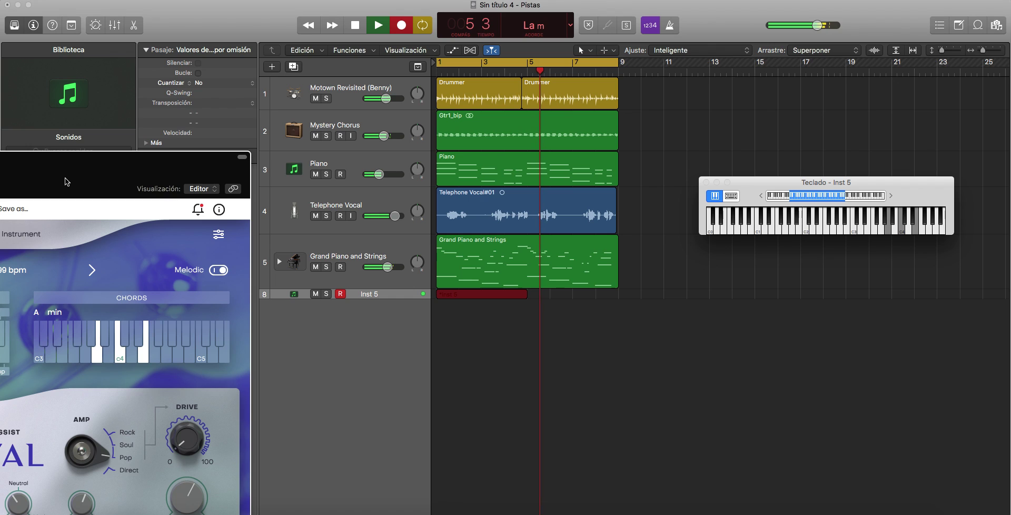
{"action": "key", "text": "space"}
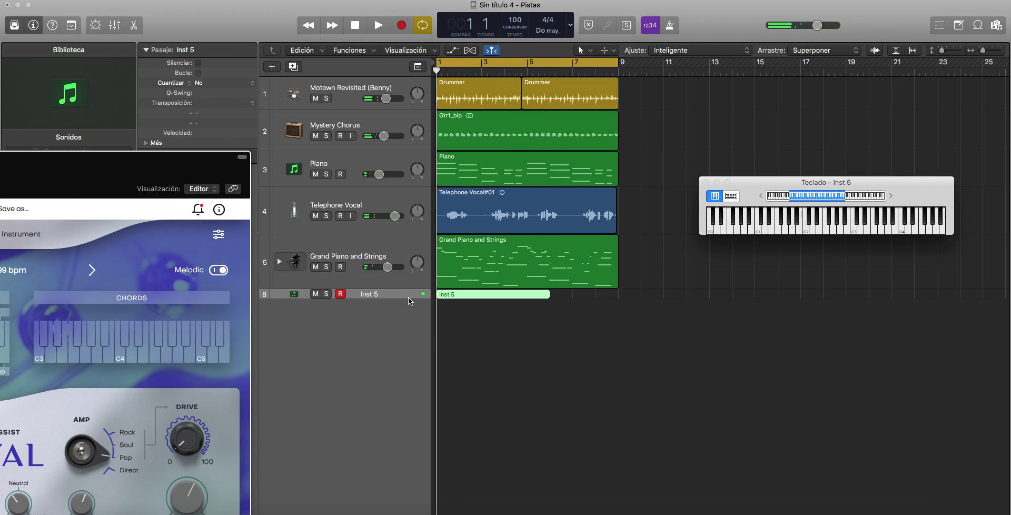
Step: Play back the recorded Inst 5 region and examine its chord notes up close
{"action": "key", "text": "z"}
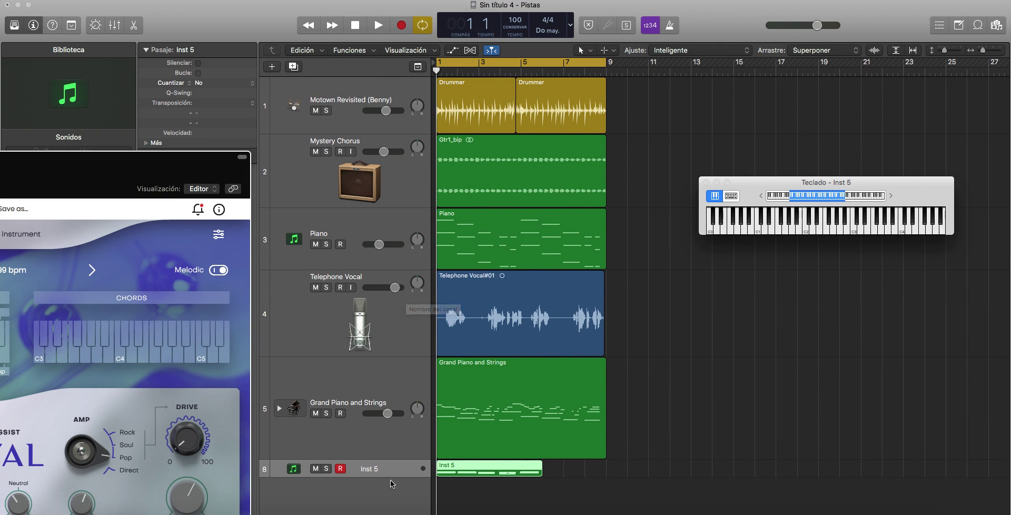
{"action": "left_click", "coordinate": [394, 472]}
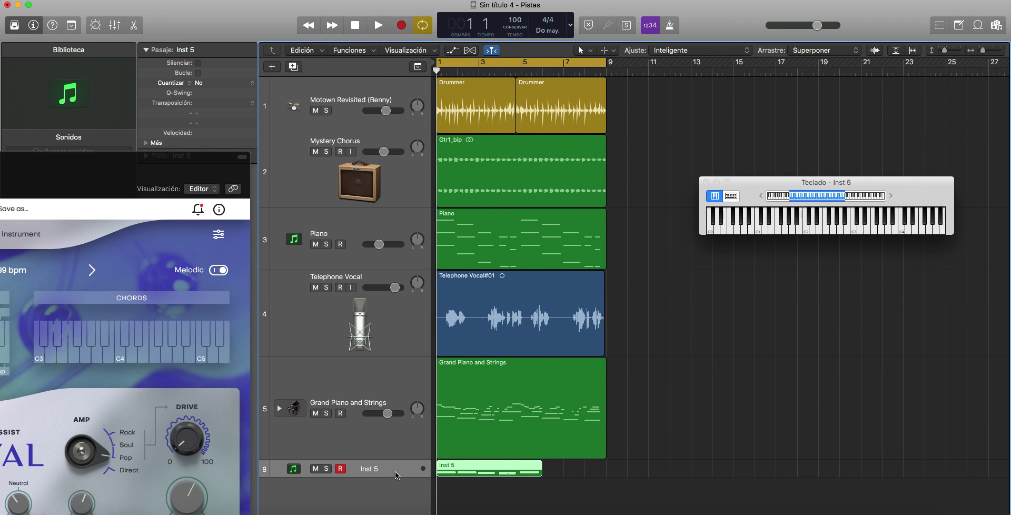
{"action": "key", "text": "z"}
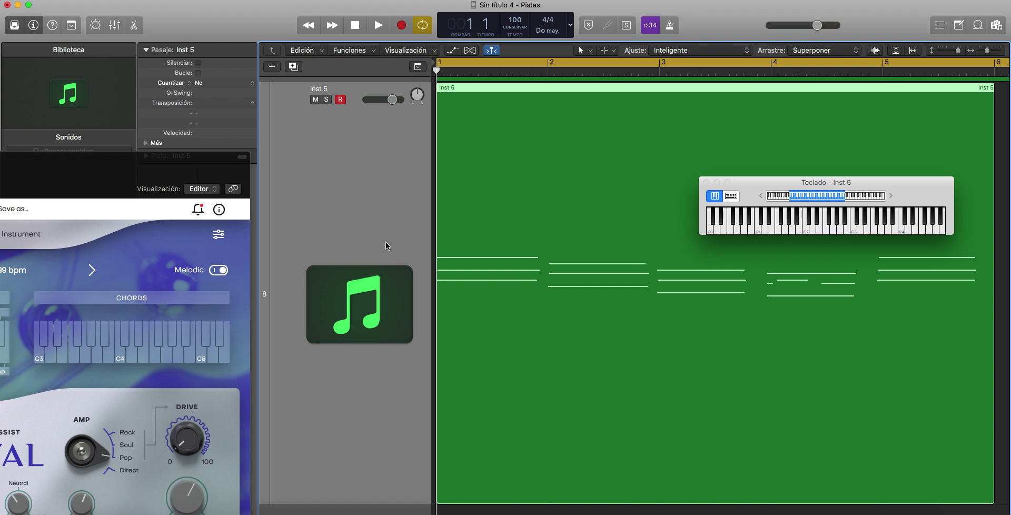
{"action": "key", "text": "space"}
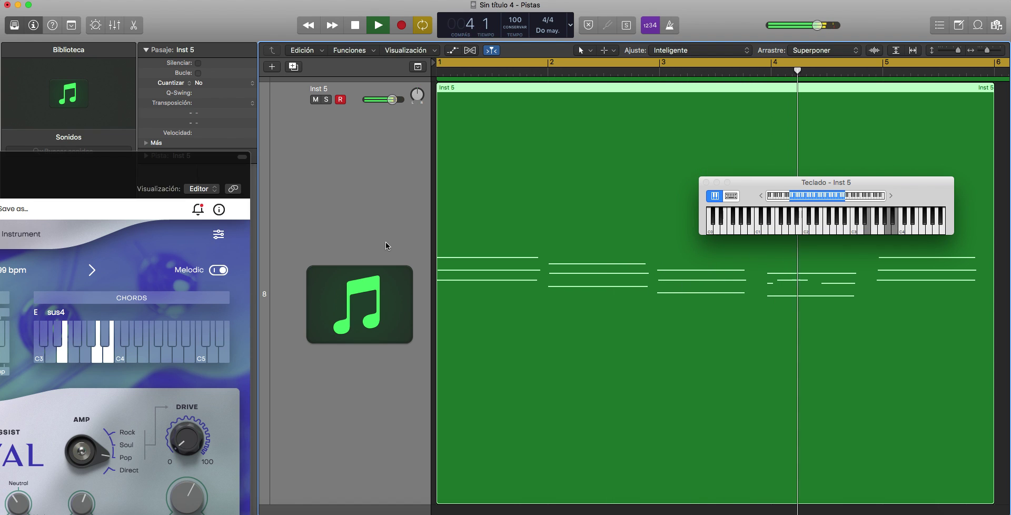
{"action": "key", "text": "space"}
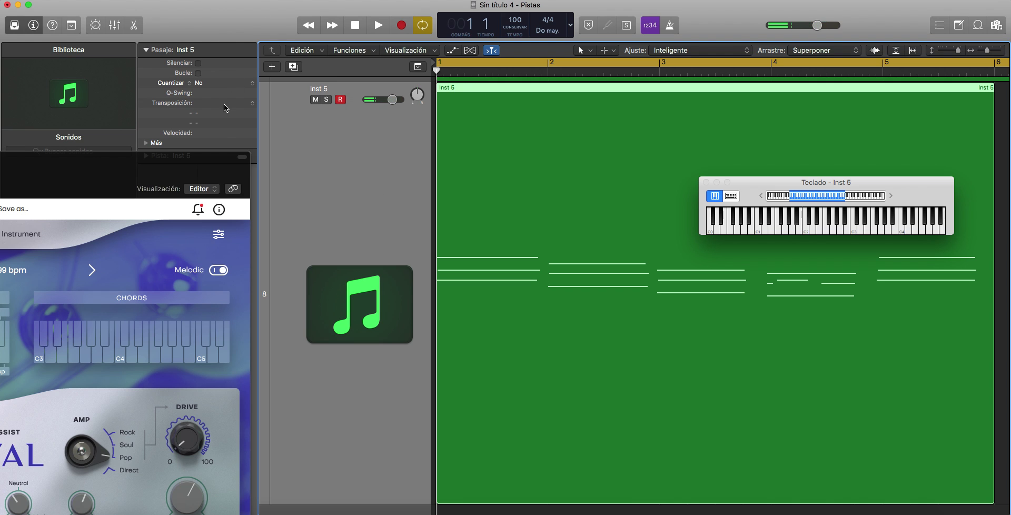
{"action": "scroll", "coordinate": [299, 179], "scroll_direction": "up", "scroll_amount": 3}
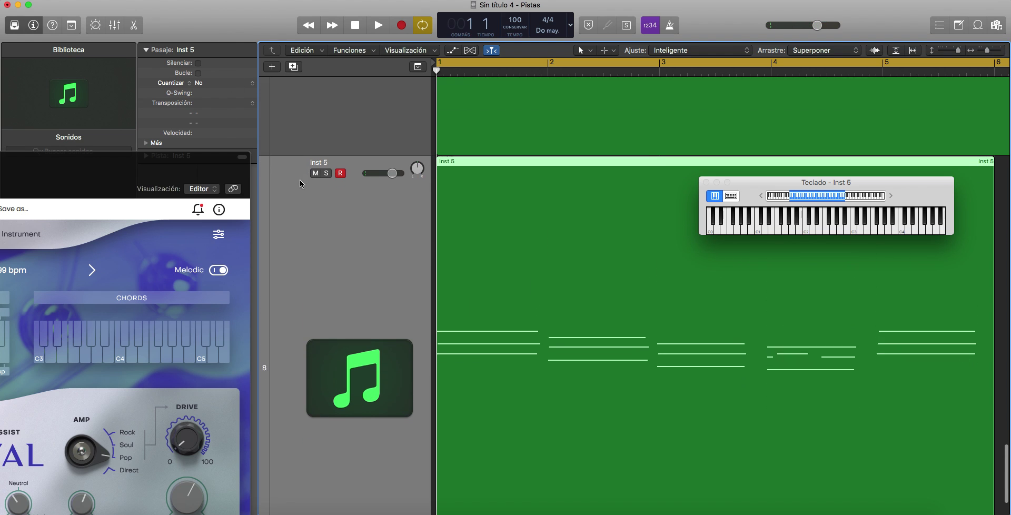
{"action": "scroll", "coordinate": [299, 179], "scroll_direction": "up", "scroll_amount": 3}
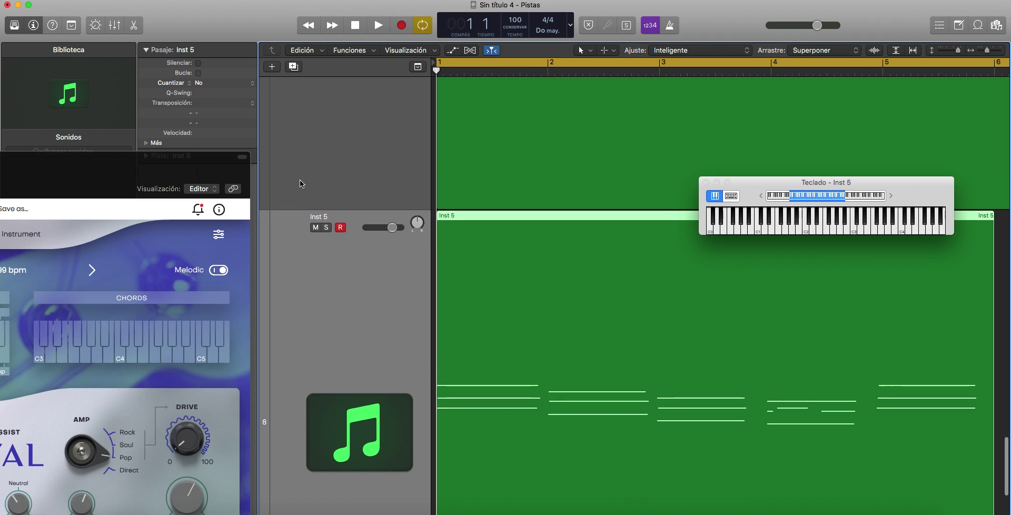
{"action": "scroll", "coordinate": [299, 179], "scroll_direction": "down", "scroll_amount": 3}
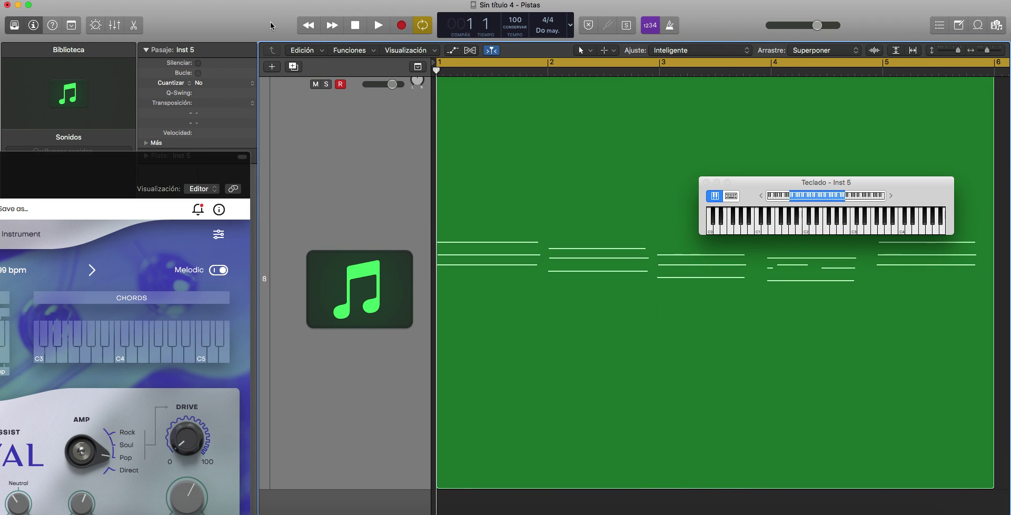
Step: Solo the Inst 5 bass and Motown Revisited drummer tracks while playing the song from the start
{"action": "key", "text": "z"}
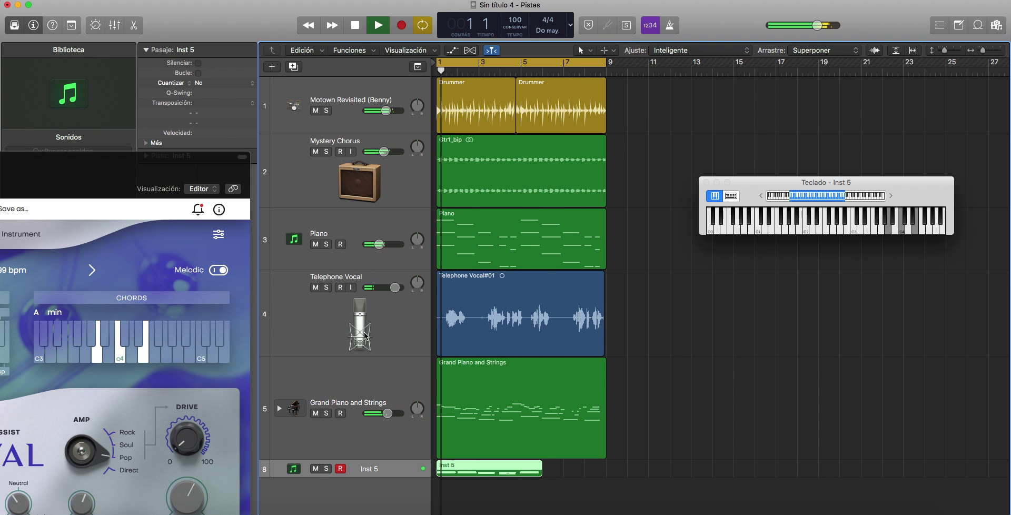
{"action": "left_click", "coordinate": [326, 469]}
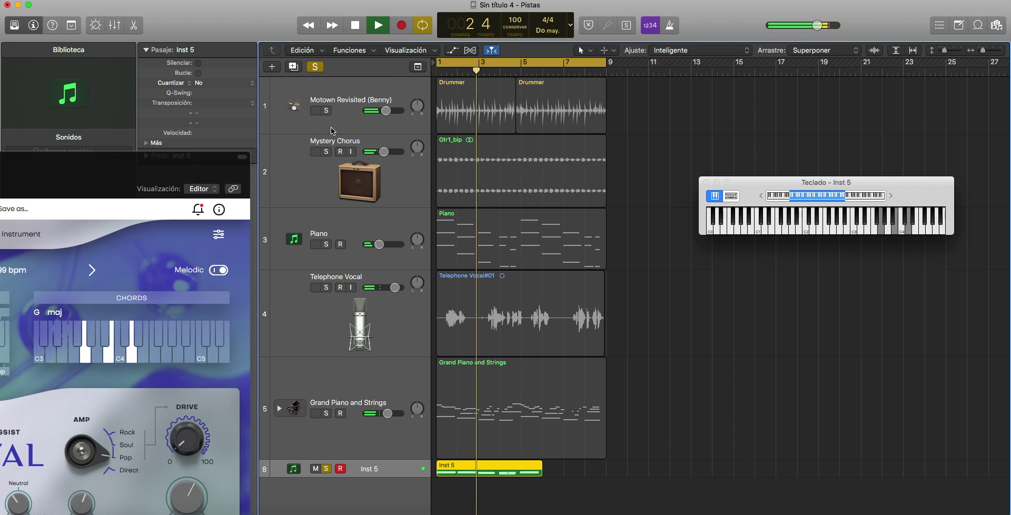
{"action": "left_click", "coordinate": [326, 111]}
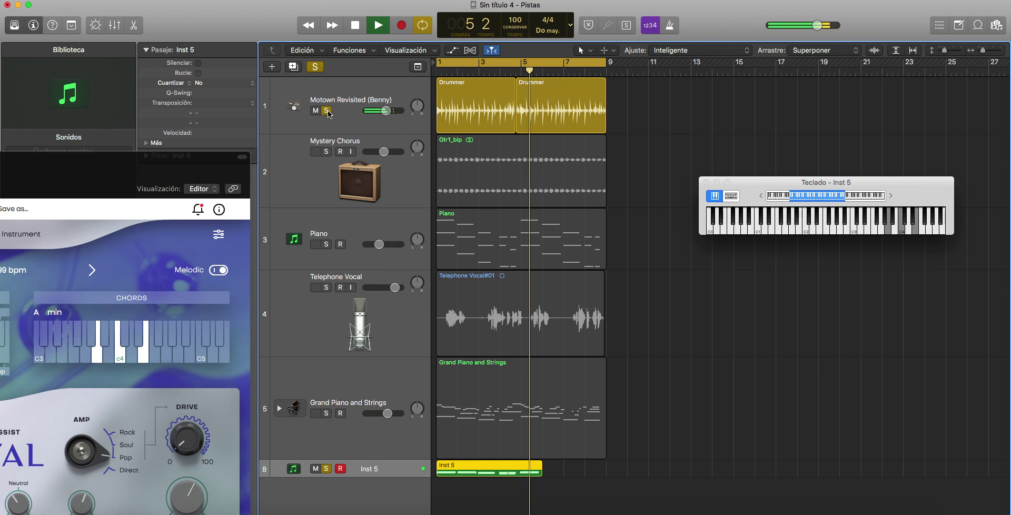
{"action": "key", "text": "space"}
Step: Move the Inst 5 track directly below the Motown Revisited drummer track
{"action": "scroll", "coordinate": [267, 366], "scroll_direction": "right", "scroll_amount": 2}
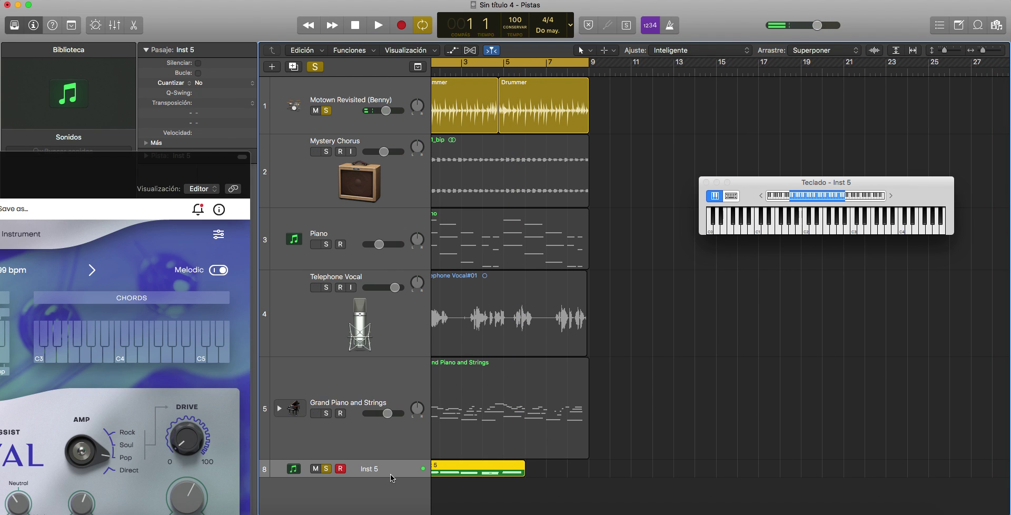
{"action": "left_click_drag", "start_coordinate": [391, 477], "coordinate": [387, 514]}
{"action": "left_click_drag", "start_coordinate": [381, 475], "coordinate": [424, 158]}
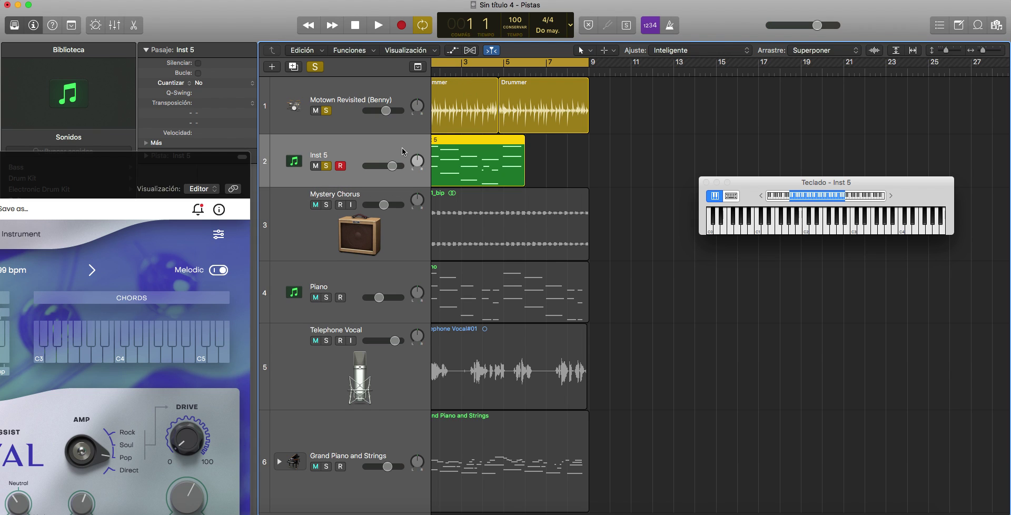
Step: Play back with Mystery Chorus added to the soloed tracks and enable Latch in the VB-ROYAL plug-in
{"action": "key", "text": "space"}
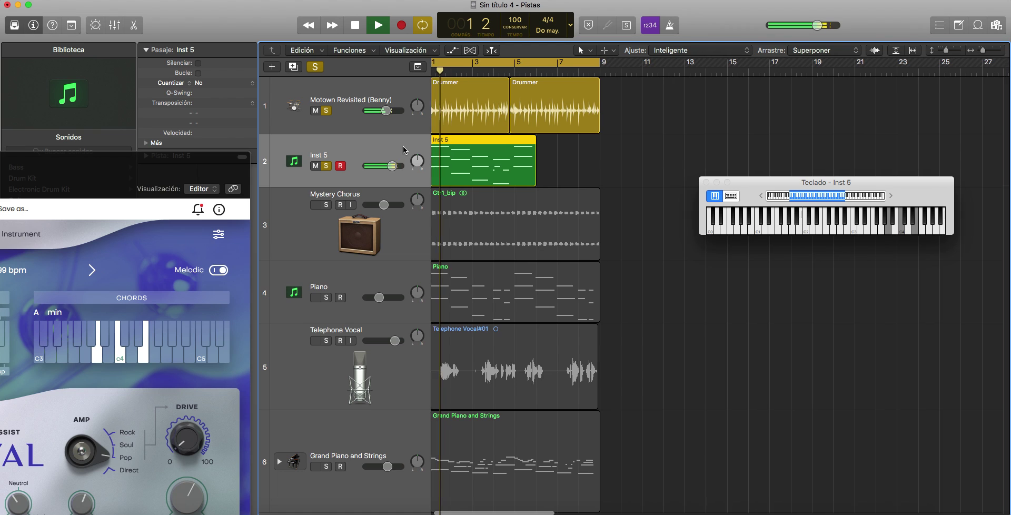
{"action": "left_click", "coordinate": [326, 205]}
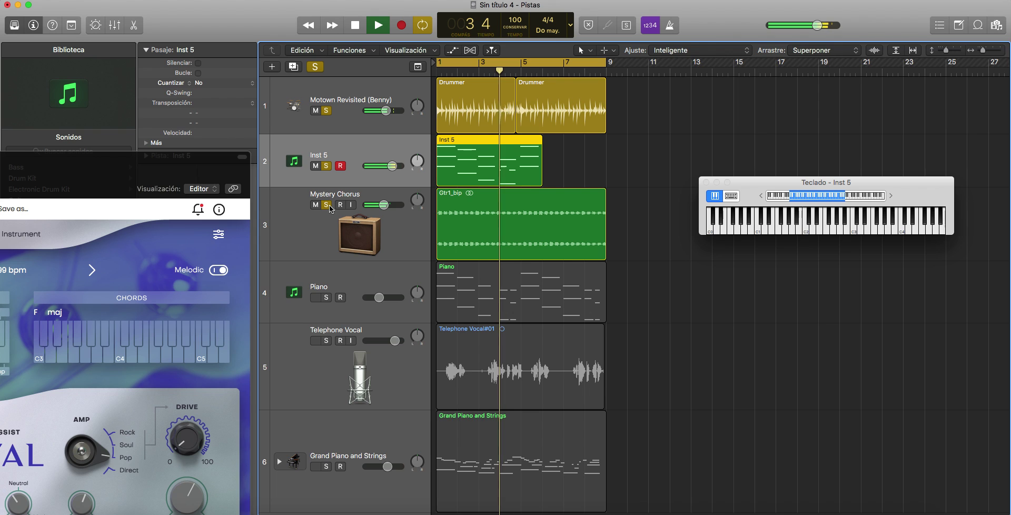
{"action": "left_click_drag", "start_coordinate": [128, 175], "coordinate": [637, 281]}
{"action": "key", "text": "space"}
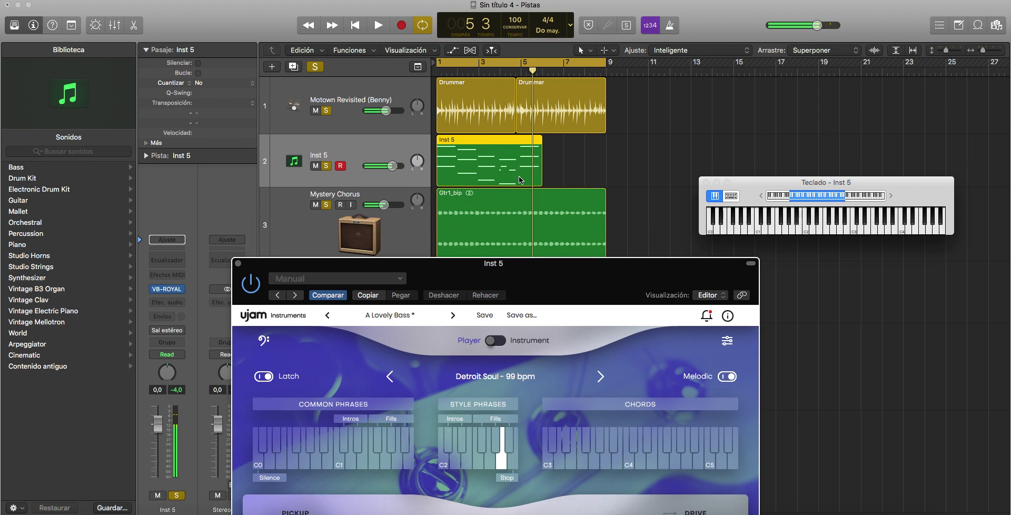
Step: Trim the Inst 5 region to the end of the first Drummer region and place a copy directly after it
{"action": "left_click", "coordinate": [541, 181]}
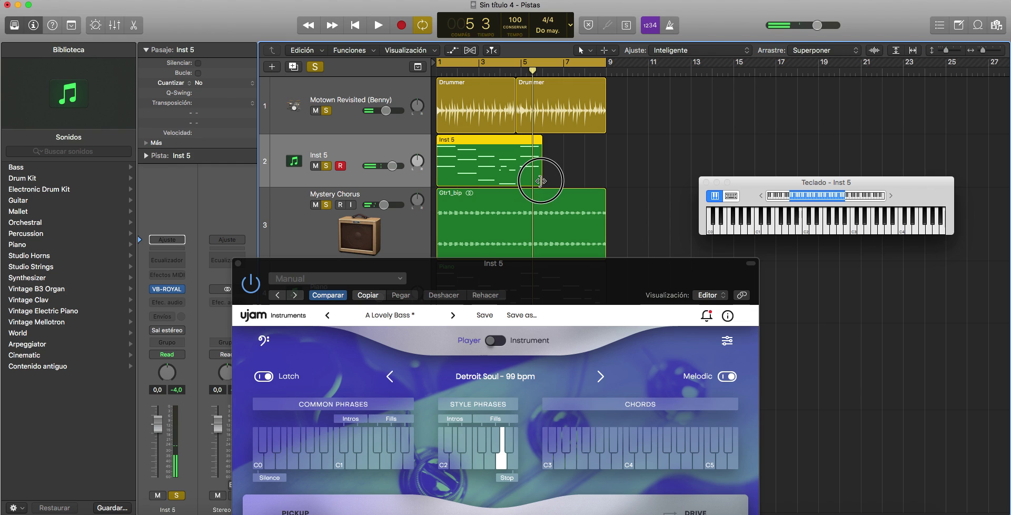
{"action": "mouse_move", "coordinate": [541, 181]}
{"action": "left_mouse_down"}
{"action": "mouse_move", "coordinate": [510, 179]}
{"action": "mouse_move", "coordinate": [544, 169]}
{"action": "left_mouse_up"}
{"action": "key", "text": "space"}
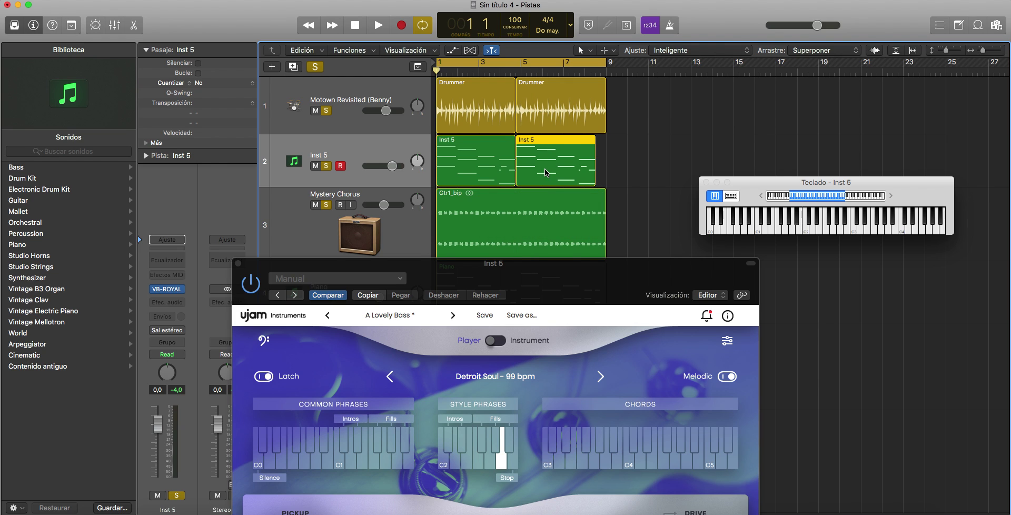
Step: Change the VB-ROYAL playing style to Pop 16th - 100 bpm and play the song with it
{"action": "left_click_drag", "start_coordinate": [541, 279], "coordinate": [547, 164]}
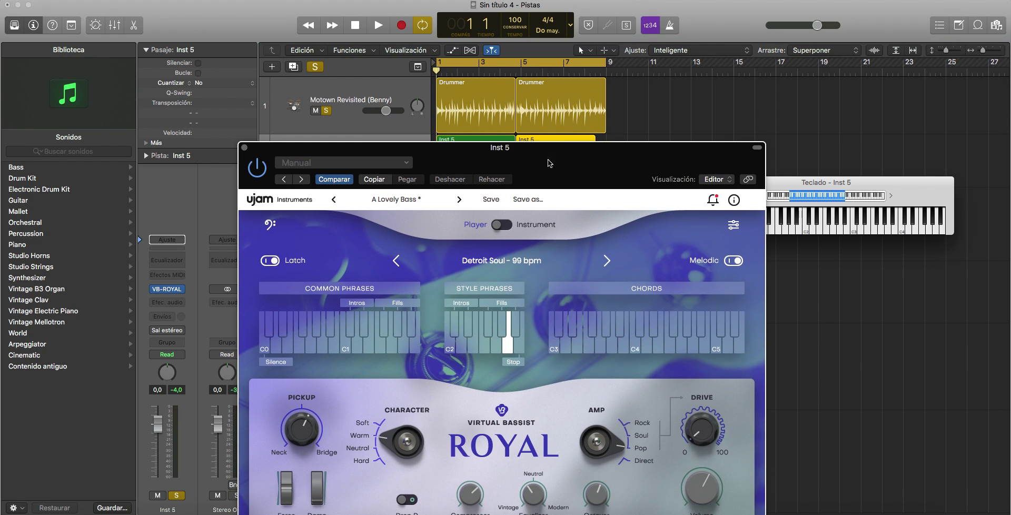
{"action": "left_click", "coordinate": [605, 259]}
{"action": "key", "text": "space"}
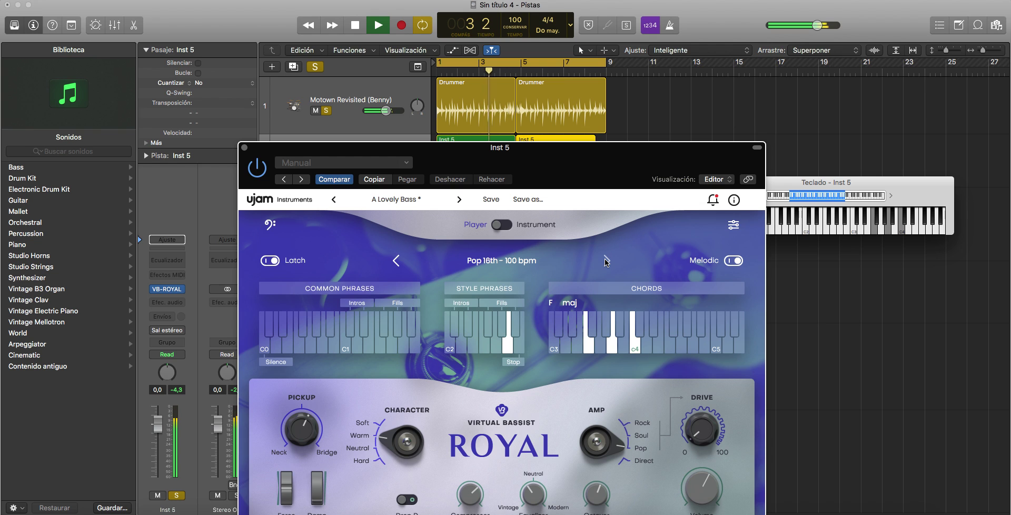
Step: Add the Piano and Telephone Vocal tracks to the soloed mix and set the Inst 5 volume to -1.9 dB
{"action": "left_click_drag", "start_coordinate": [658, 159], "coordinate": [1008, 56]}
{"action": "left_click", "coordinate": [326, 297]}
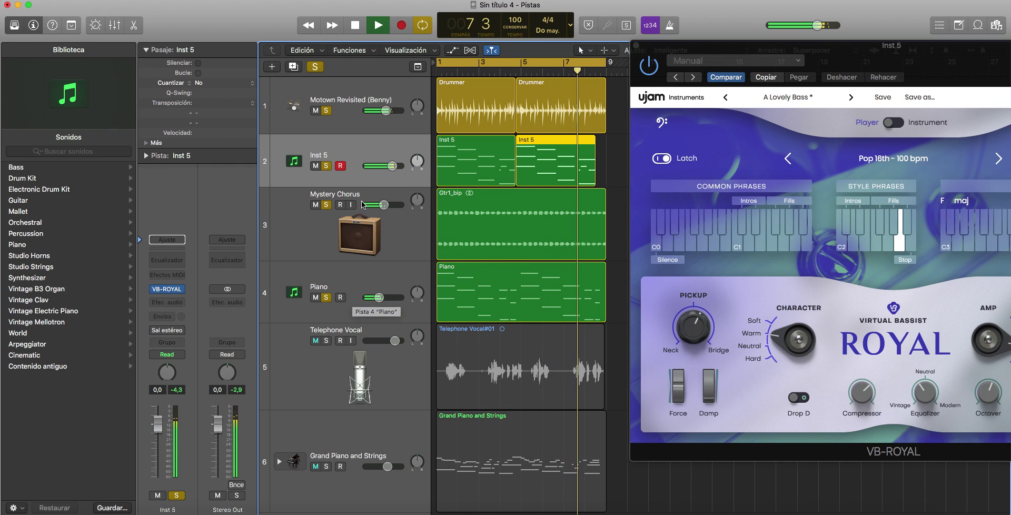
{"action": "left_click", "coordinate": [325, 341]}
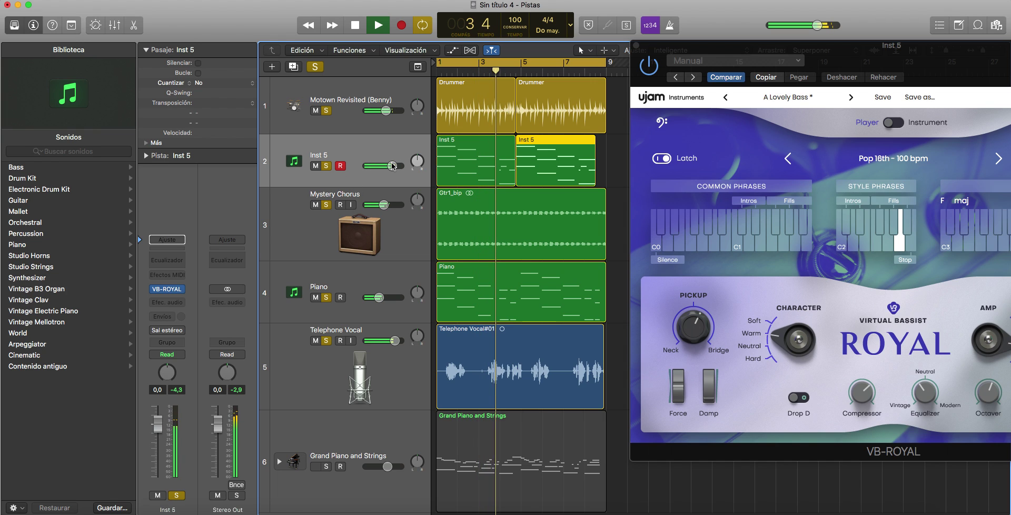
{"action": "left_click_drag", "start_coordinate": [392, 166], "coordinate": [388, 166]}
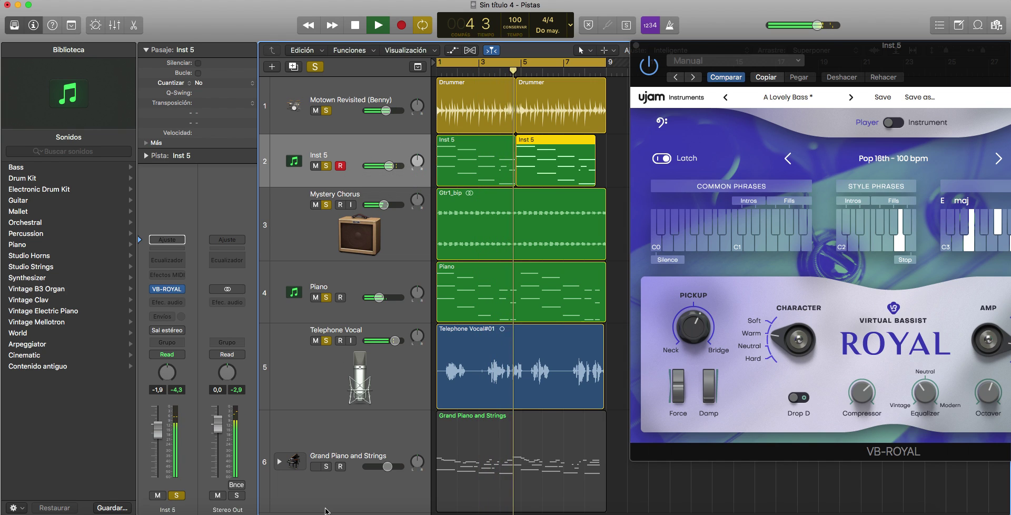
Step: Add the Grand Piano and Strings track to the soloed mix, reduce the track heights and place the VB-ROYAL window below the tracks
{"action": "left_click", "coordinate": [327, 466]}
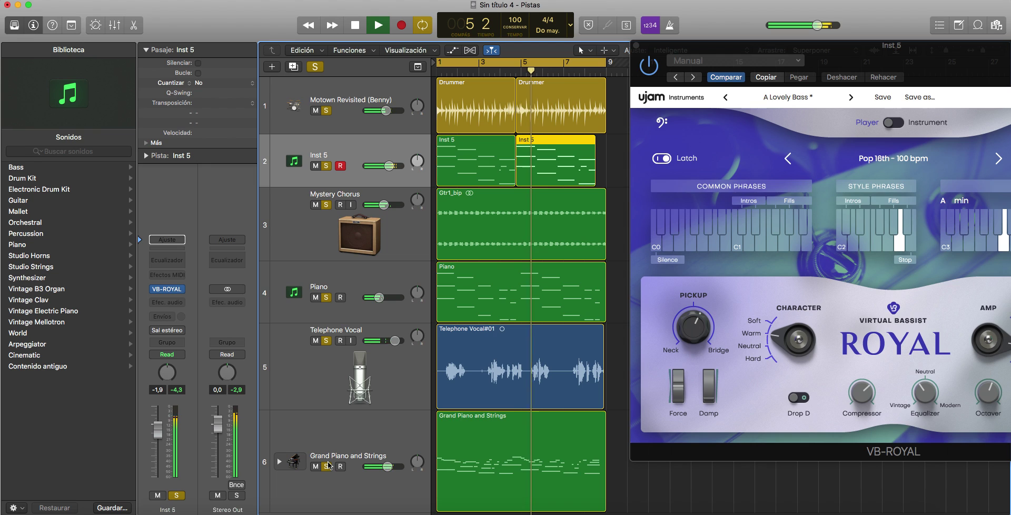
{"action": "scroll", "coordinate": [377, 466], "scroll_direction": "right", "scroll_amount": 1}
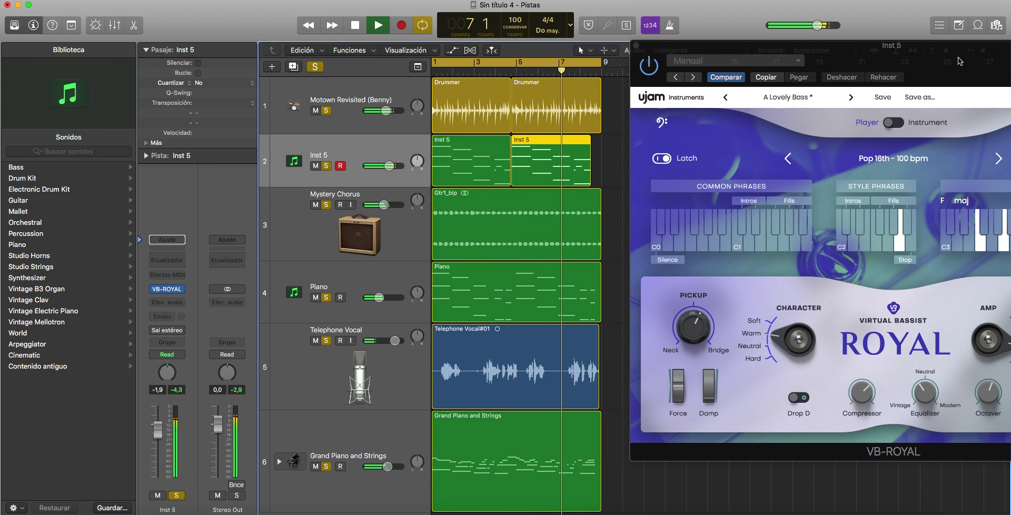
{"action": "left_click_drag", "start_coordinate": [959, 61], "coordinate": [566, 150]}
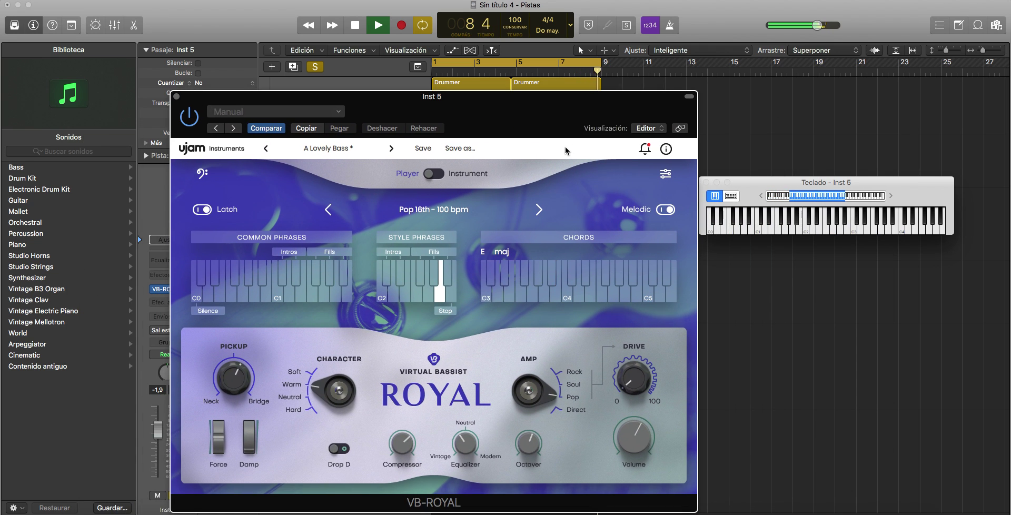
{"action": "left_click_drag", "start_coordinate": [545, 118], "coordinate": [840, 108]}
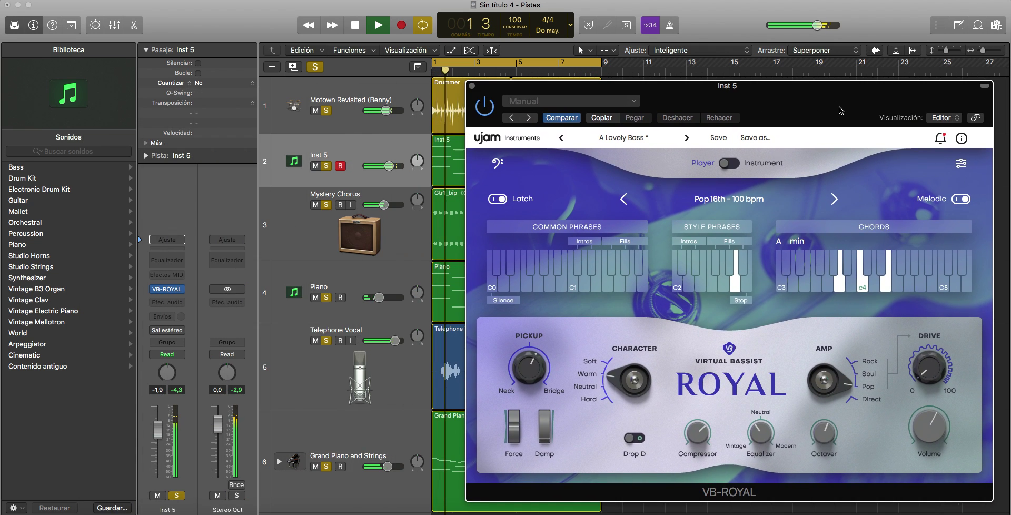
{"action": "scroll", "coordinate": [337, 257], "scroll_direction": "down", "scroll_amount": 3}
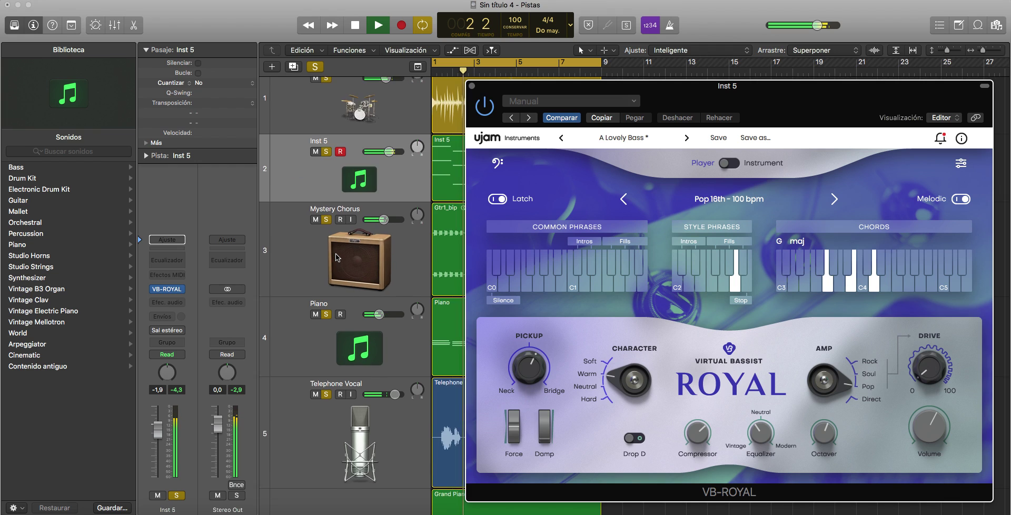
{"action": "scroll", "coordinate": [337, 257], "scroll_direction": "down", "scroll_amount": 3}
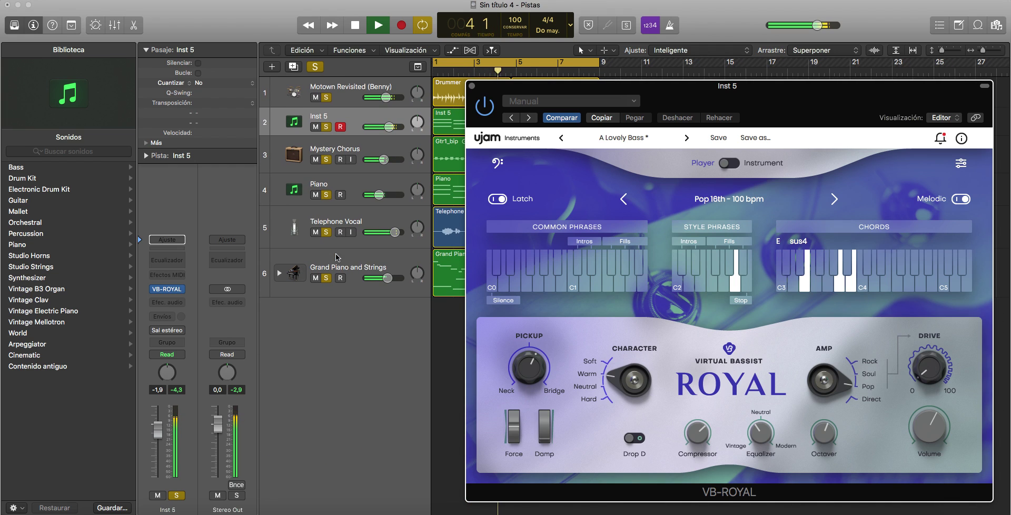
{"action": "left_click_drag", "start_coordinate": [782, 93], "coordinate": [758, 306]}
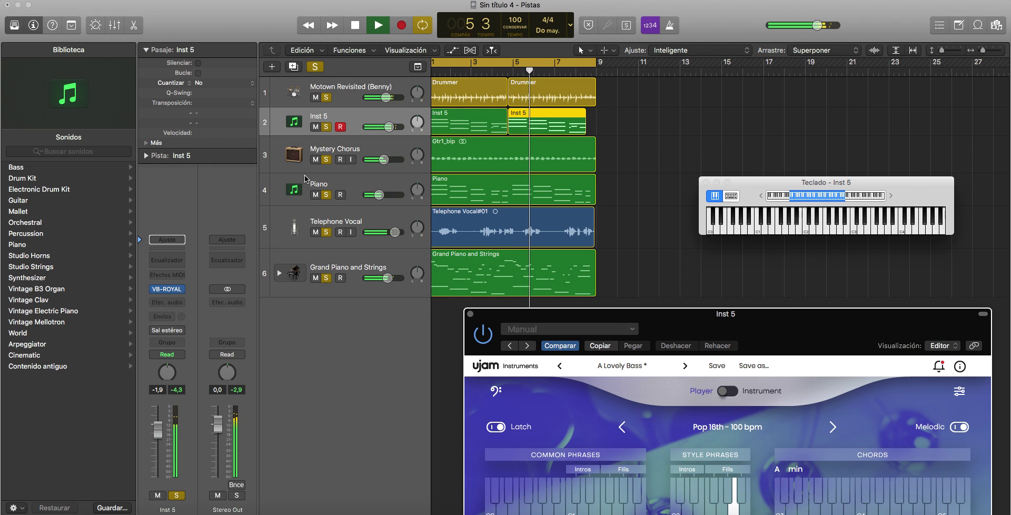
Step: Turn off all solos and listen to the full mix with the Telephone Vocal muted and unmuted
{"action": "left_click", "coordinate": [314, 67]}
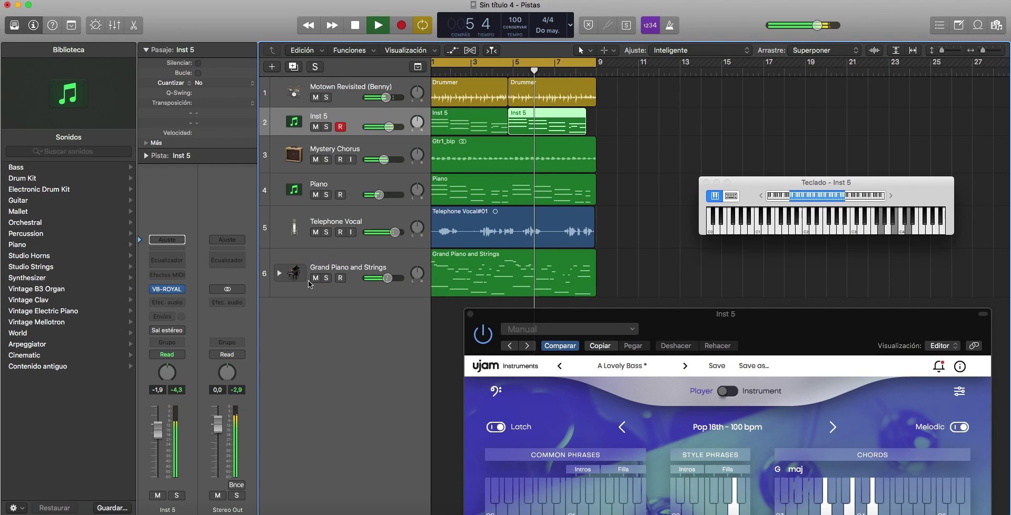
{"action": "left_click", "coordinate": [315, 232]}
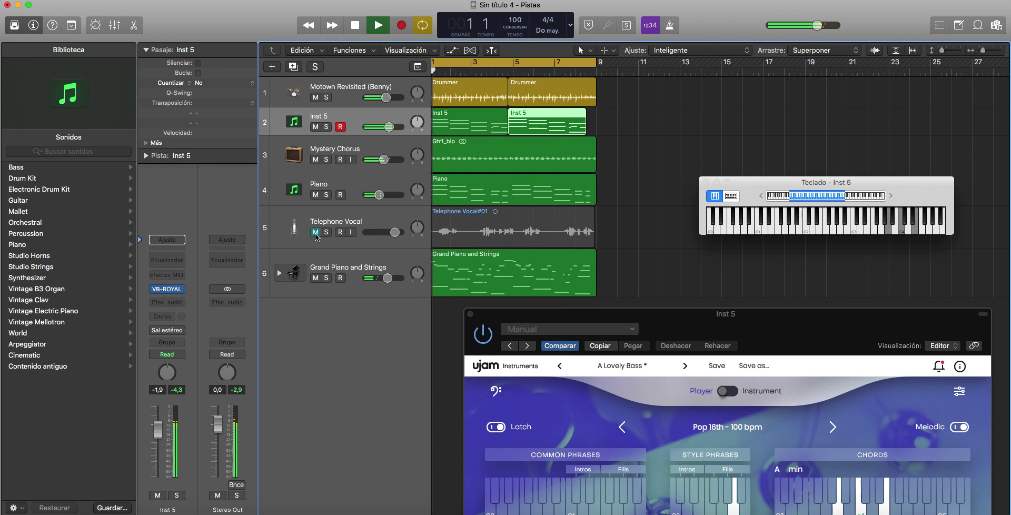
{"action": "left_click", "coordinate": [316, 235]}
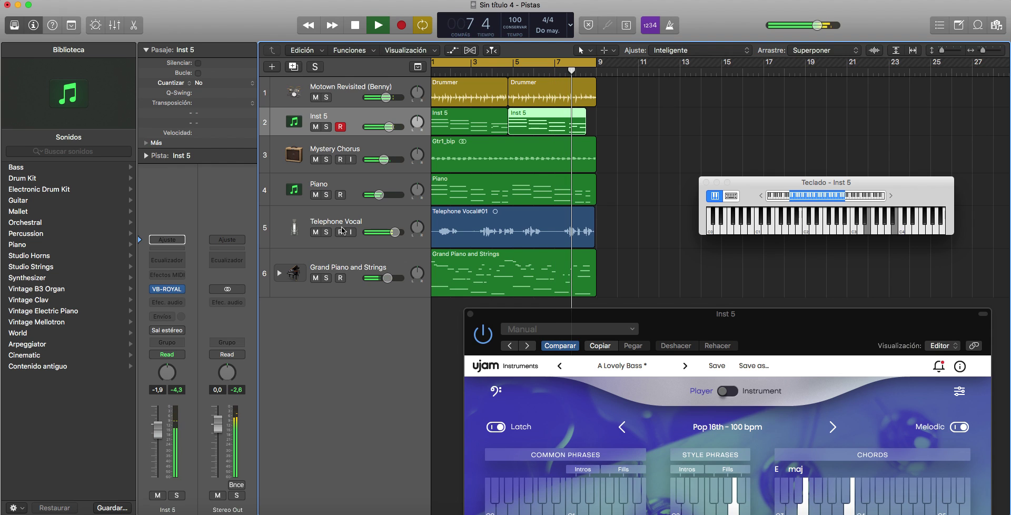
Step: Solo the Inst 5 and Motown Revisited tracks and change the VB-ROYAL playing style to Funky R&B - 101 bpm
{"action": "left_click", "coordinate": [326, 127]}
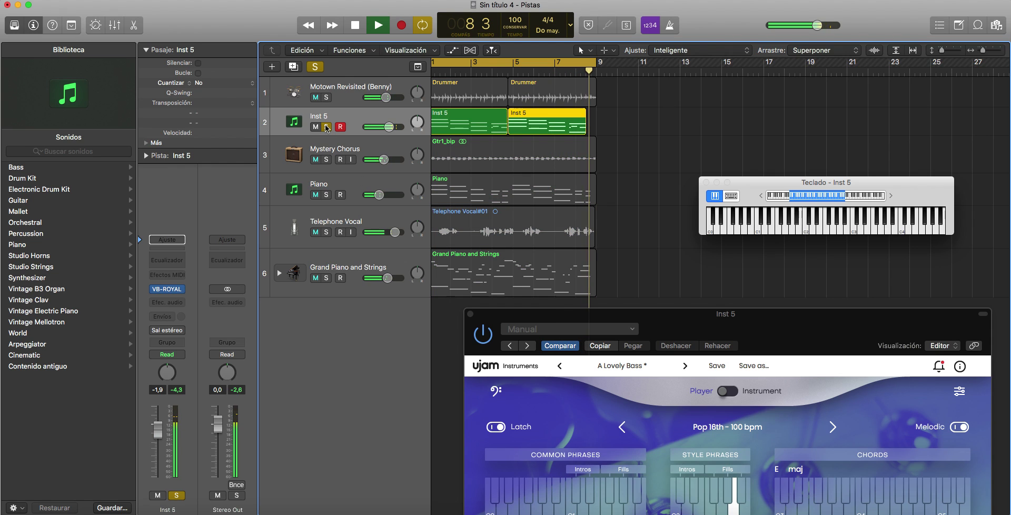
{"action": "left_click", "coordinate": [326, 98]}
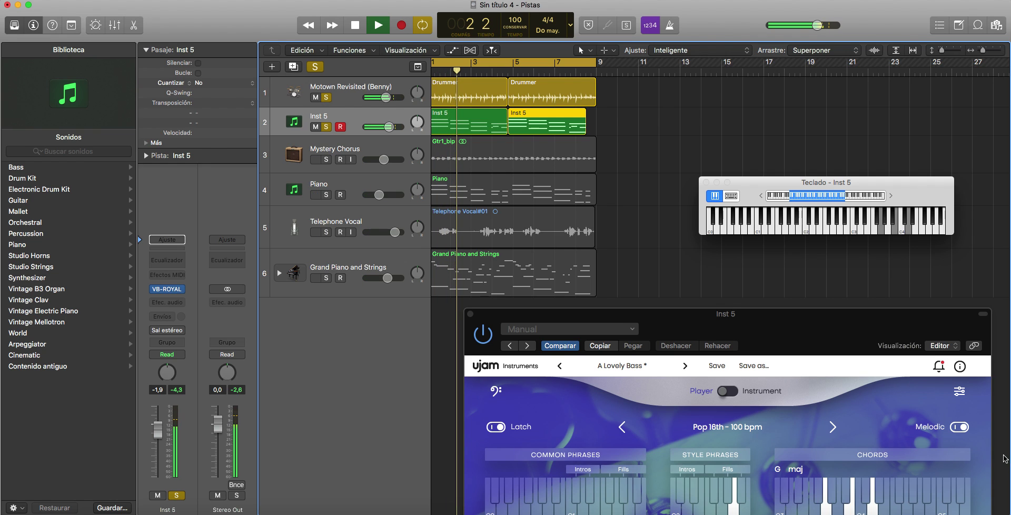
{"action": "left_click_drag", "start_coordinate": [785, 331], "coordinate": [612, 231]}
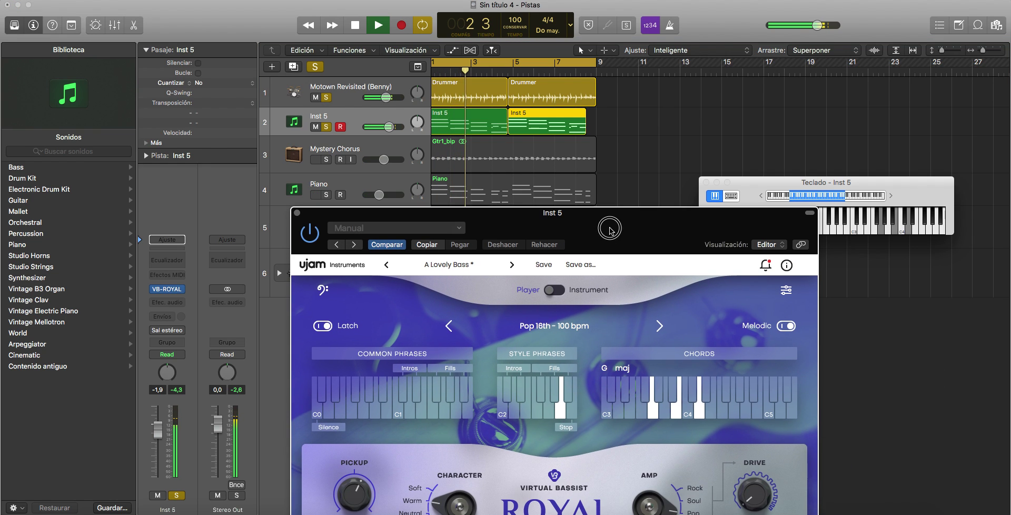
{"action": "left_click", "coordinate": [660, 326]}
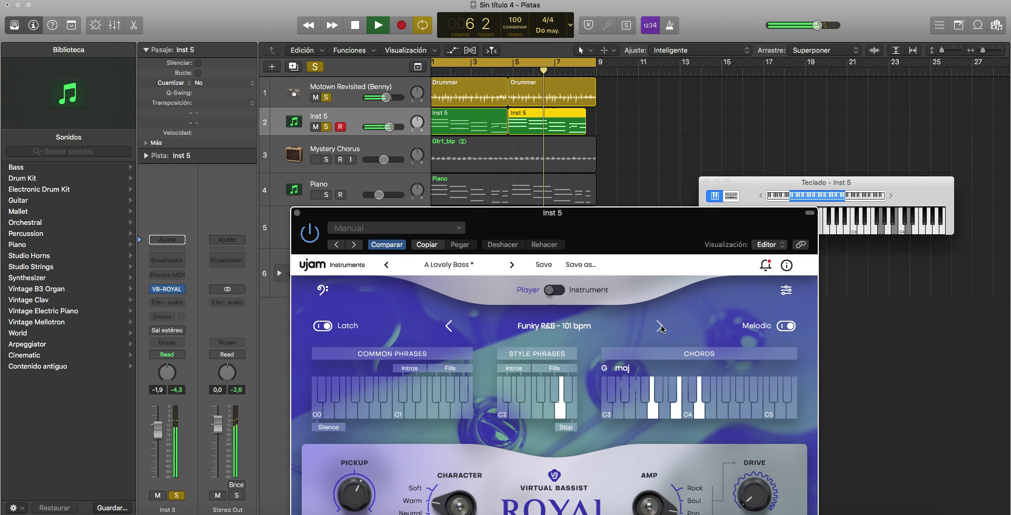
{"action": "left_click_drag", "start_coordinate": [405, 212], "coordinate": [629, 242]}
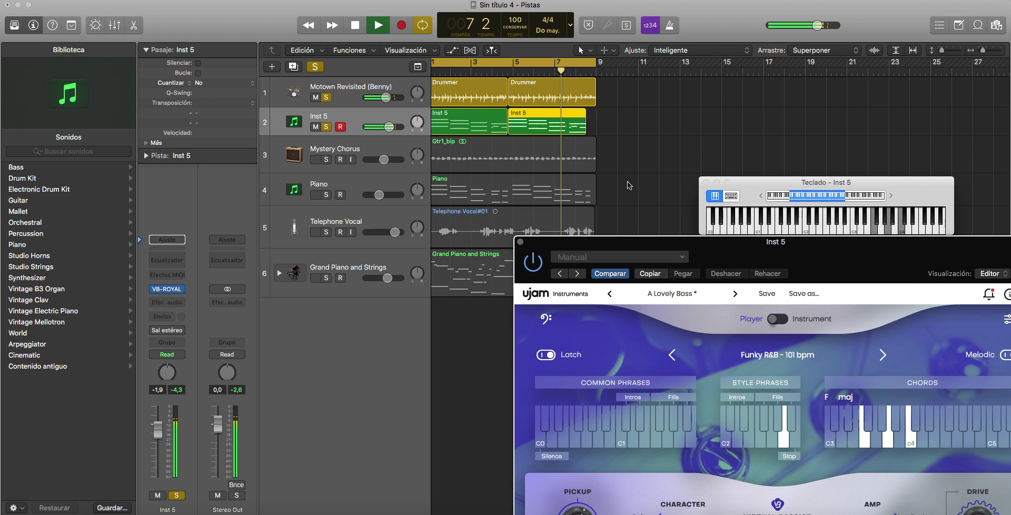
Step: Add the Mystery Chorus and Piano tracks to the soloed mix and slightly lower the Mystery Chorus volume
{"action": "left_click", "coordinate": [325, 160]}
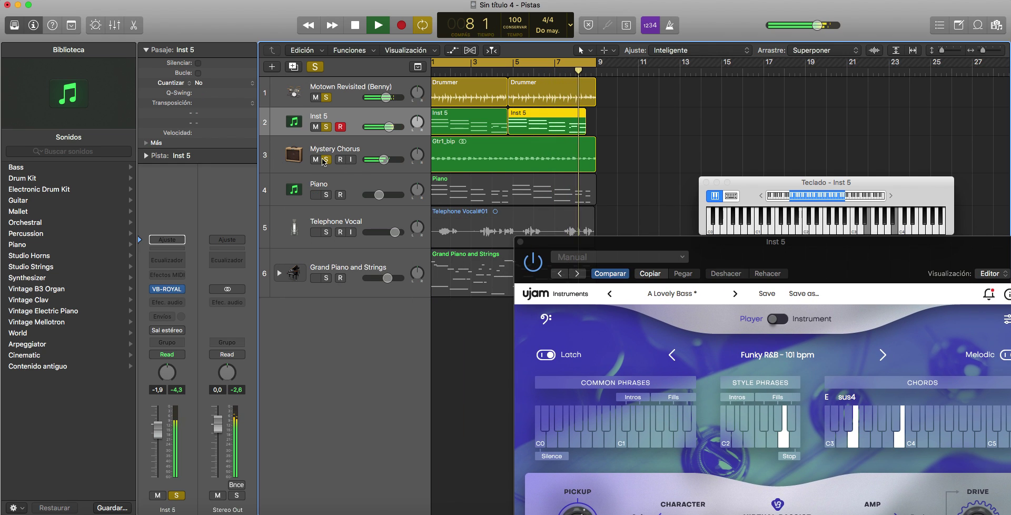
{"action": "left_click", "coordinate": [382, 160]}
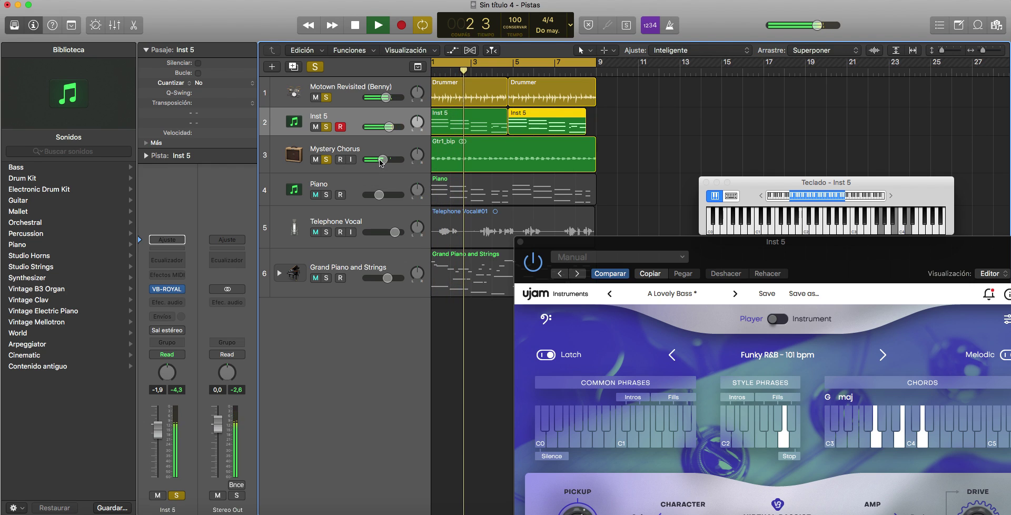
{"action": "left_click", "coordinate": [326, 195]}
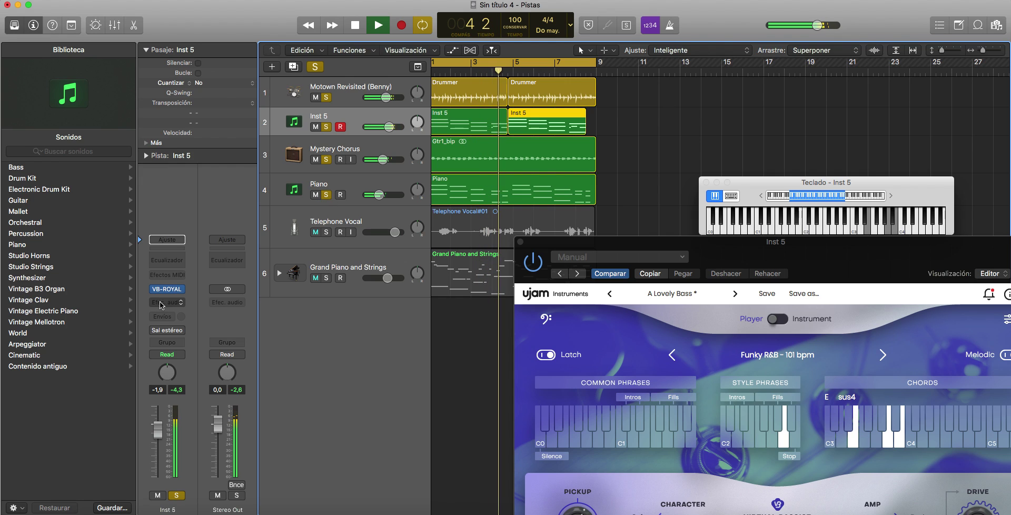
Step: Open Kontakt on the Piano track, load the Motion Keys preset Follow The Stars and uncover the track list
{"action": "left_click", "coordinate": [352, 179]}
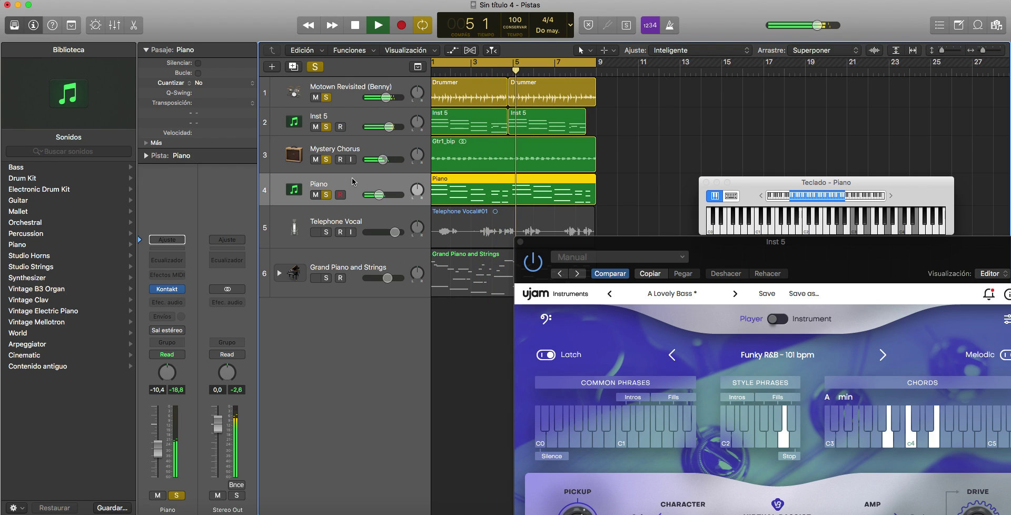
{"action": "mouse_move", "coordinate": [174, 294]}
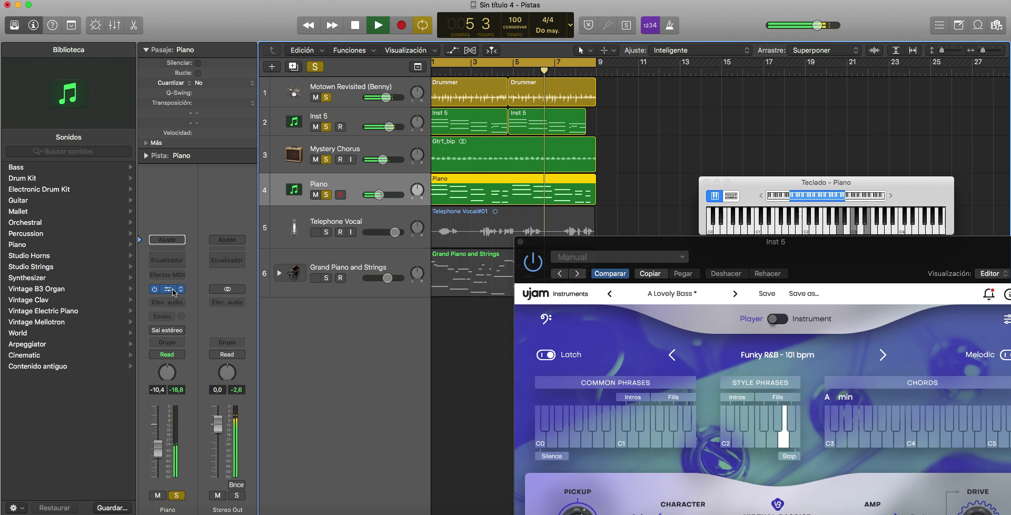
{"action": "left_click", "coordinate": [182, 287]}
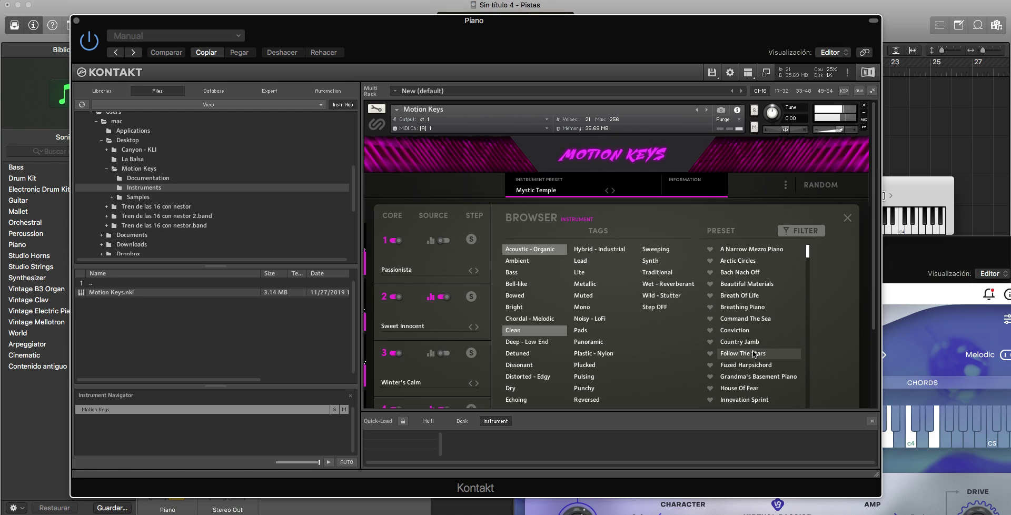
{"action": "left_click", "coordinate": [755, 354]}
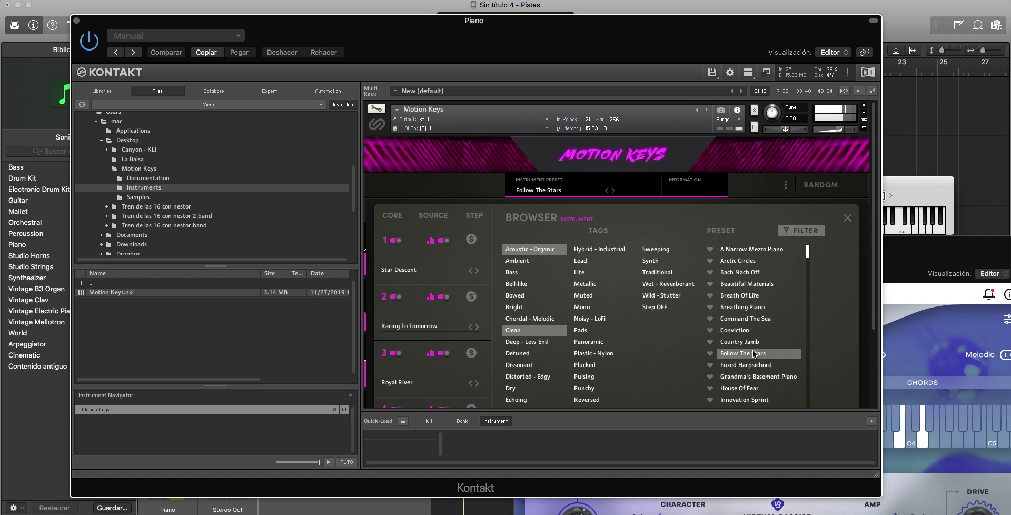
{"action": "scroll", "coordinate": [677, 139], "scroll_direction": "down", "scroll_amount": 4}
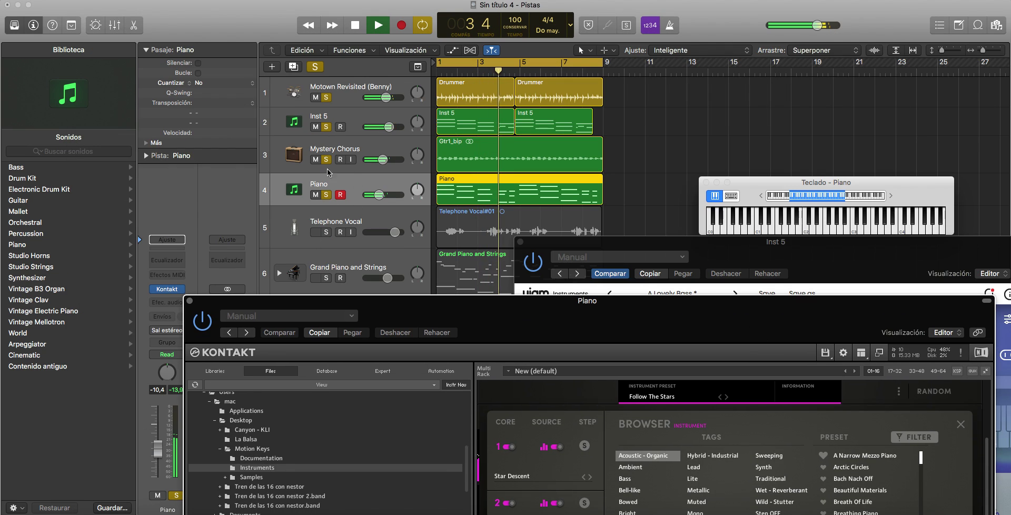
Step: Add the Telephone Vocal track to the soloed mix, leaving Grand Piano and Strings out
{"action": "left_click", "coordinate": [315, 232]}
{"action": "left_click", "coordinate": [316, 278]}
{"action": "left_click", "coordinate": [317, 278]}
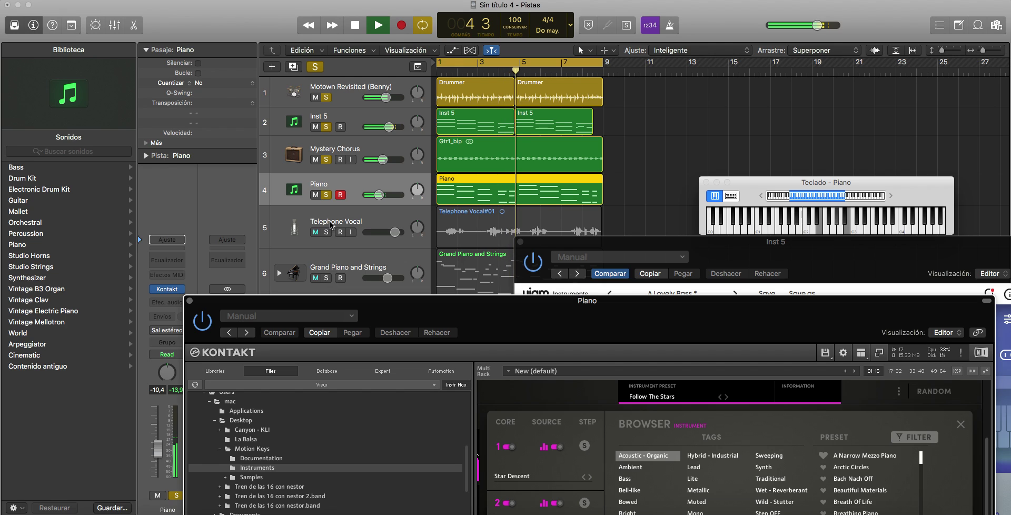
{"action": "left_click", "coordinate": [318, 232]}
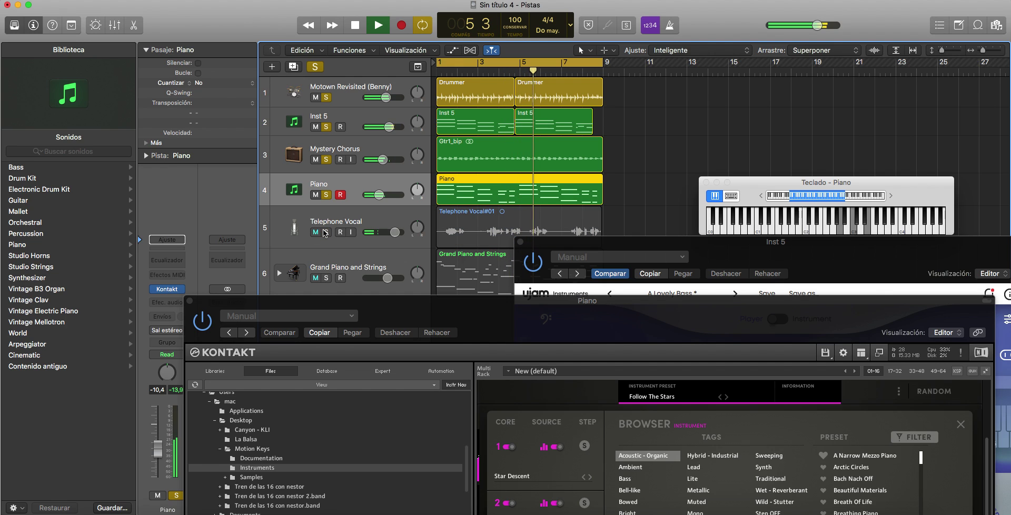
{"action": "left_click", "coordinate": [315, 232]}
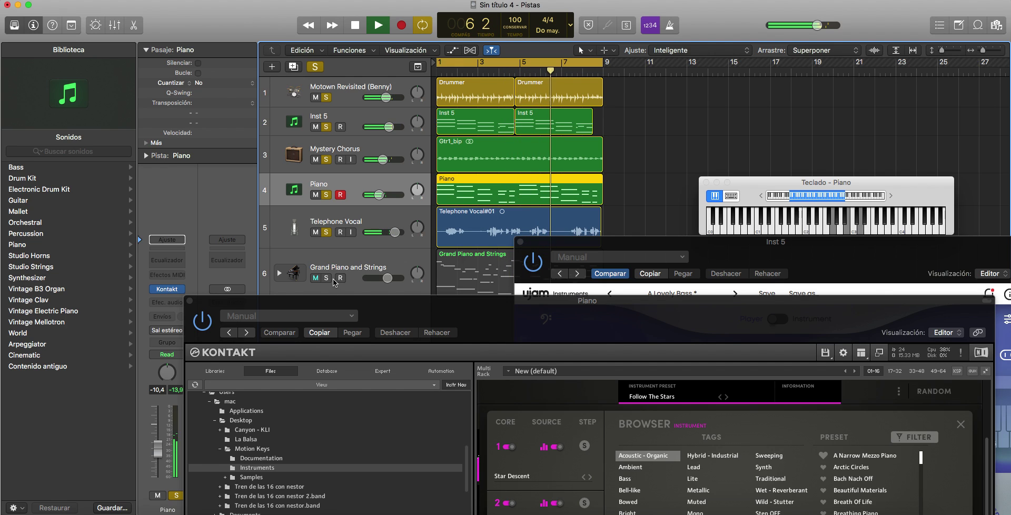
Step: Stop playback, filter the Motion Keys browser additionally by Plastic - Nylon and load the Punch Keys preset
{"action": "left_click_drag", "start_coordinate": [473, 318], "coordinate": [295, 129]}
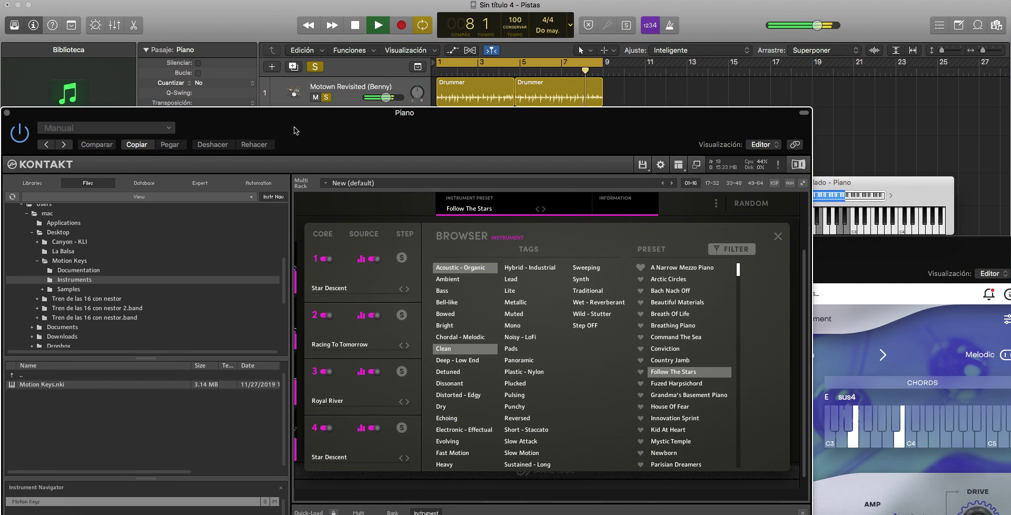
{"action": "key", "text": "space"}
{"action": "scroll", "coordinate": [665, 423], "scroll_direction": "down", "scroll_amount": 1}
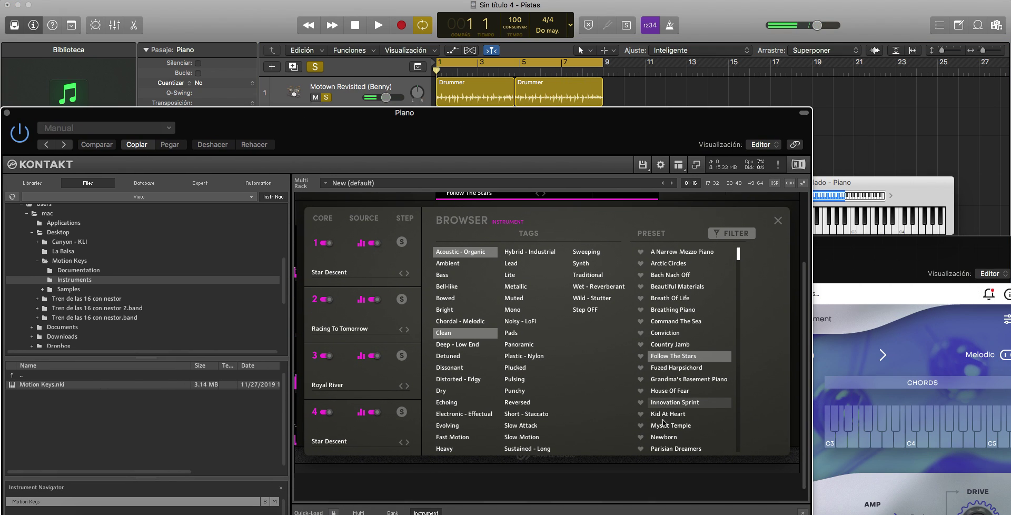
{"action": "scroll", "coordinate": [462, 390], "scroll_direction": "down", "scroll_amount": 1}
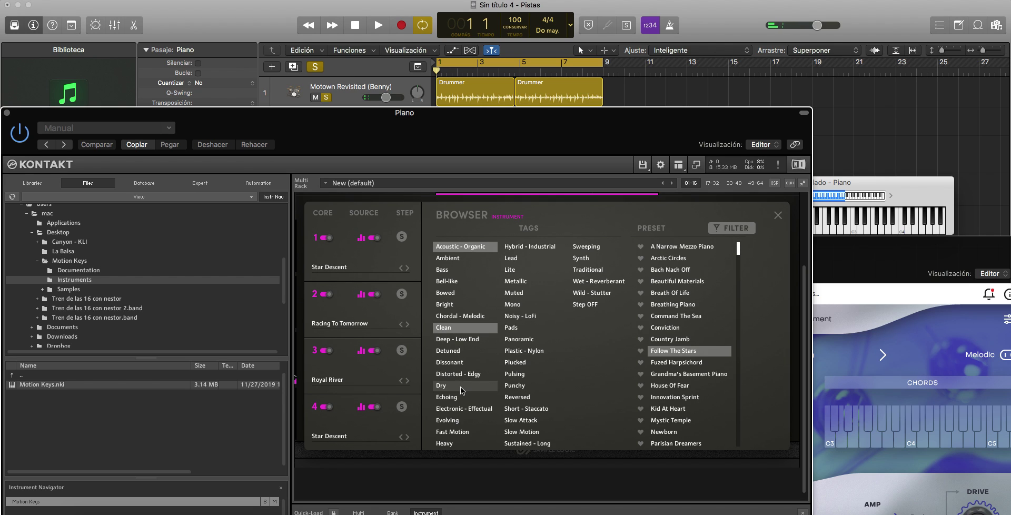
{"action": "left_click", "coordinate": [513, 347]}
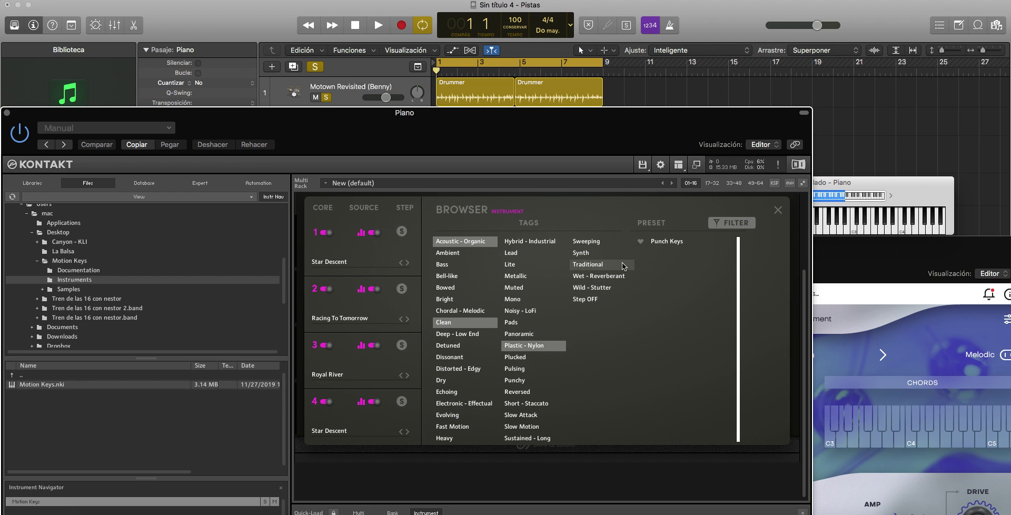
{"action": "left_click", "coordinate": [678, 240]}
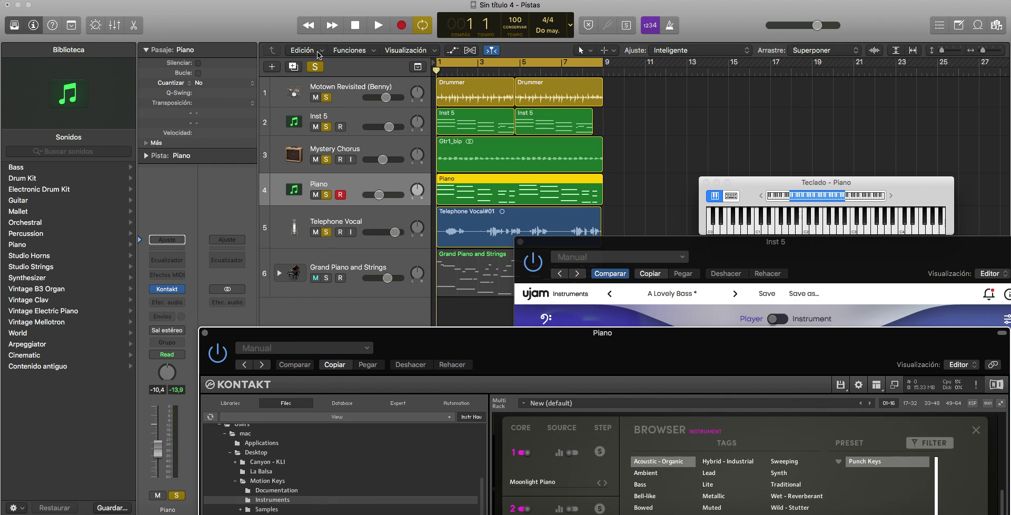
Step: Turn off all solos and play the full mix with the Piano's Punch Keys sound
{"action": "left_click", "coordinate": [317, 68]}
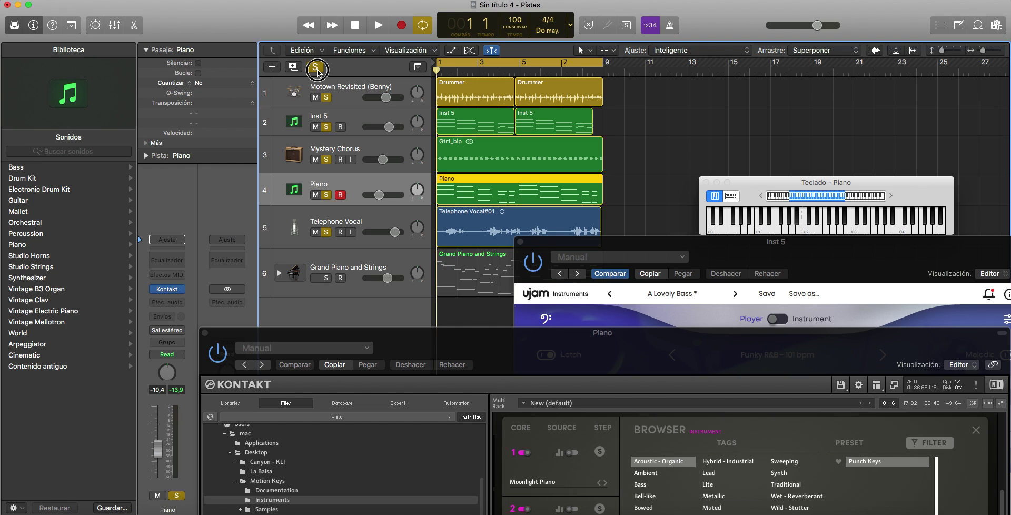
{"action": "left_click", "coordinate": [317, 69]}
{"action": "key", "text": "space"}
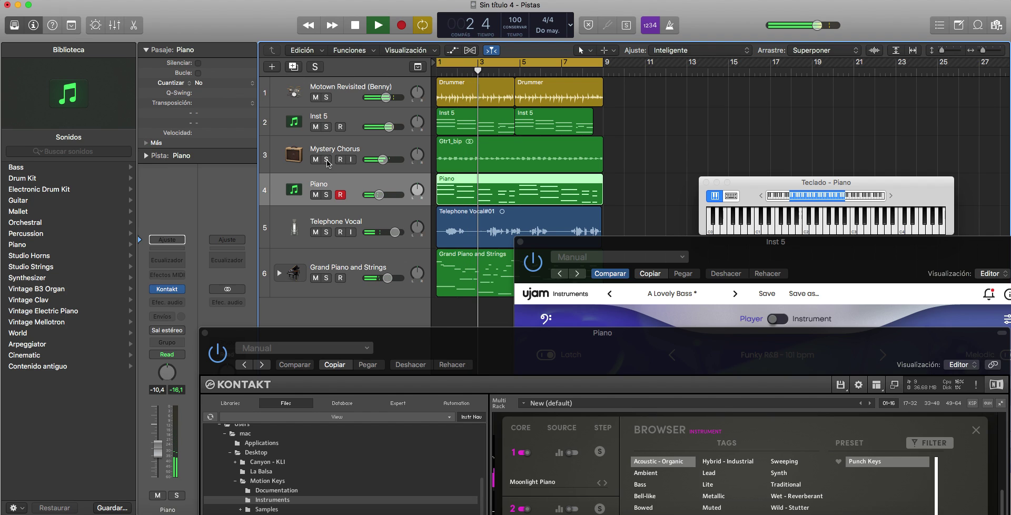
Step: Solo the Inst 5 bass together with the Motown Revisited drums during playback
{"action": "left_click", "coordinate": [317, 127]}
{"action": "left_click", "coordinate": [315, 127]}
{"action": "left_click", "coordinate": [326, 127]}
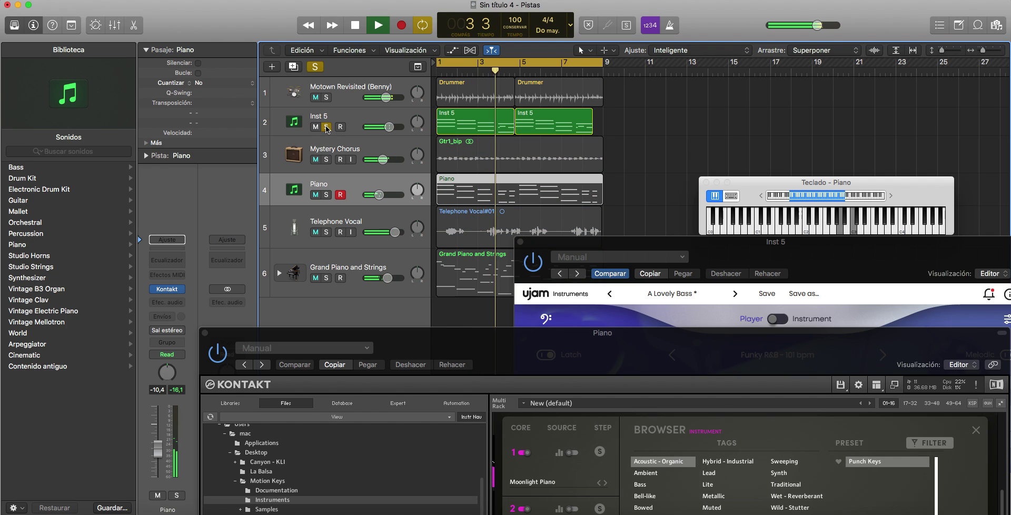
{"action": "left_click", "coordinate": [326, 97]}
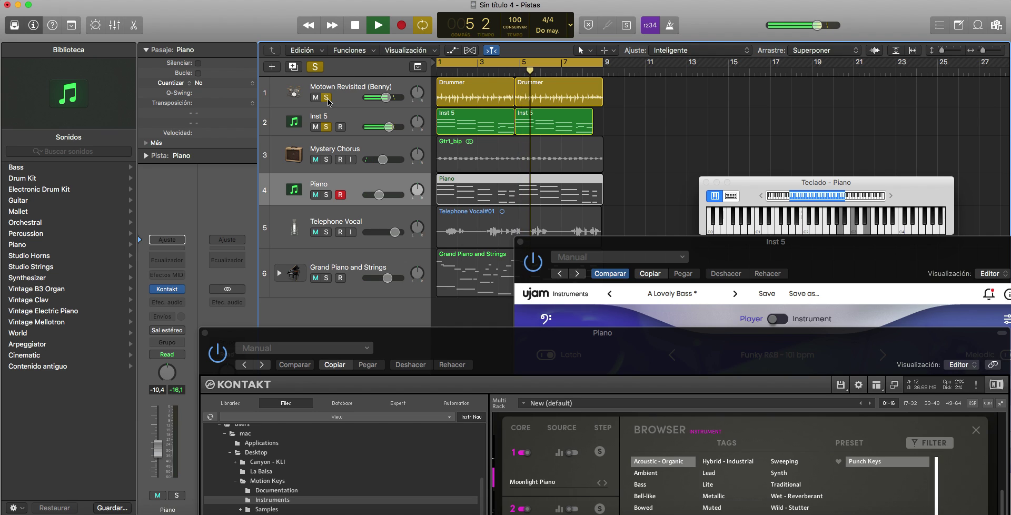
Step: Add the Piano track to the soloed drums and bass, raise its volume to -3.6 dB, disarm its recording and stop playback
{"action": "left_click", "coordinate": [327, 196]}
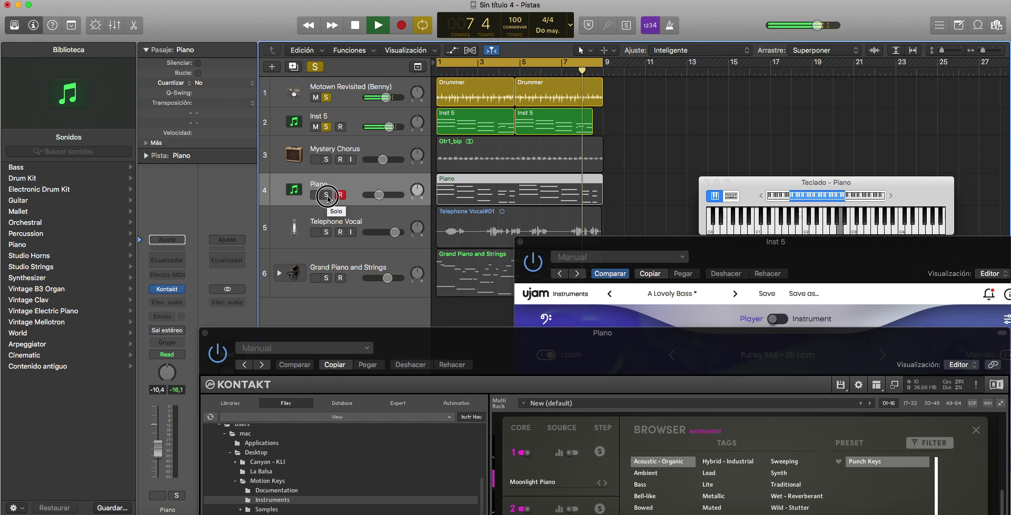
{"action": "left_click_drag", "start_coordinate": [378, 196], "coordinate": [375, 197]}
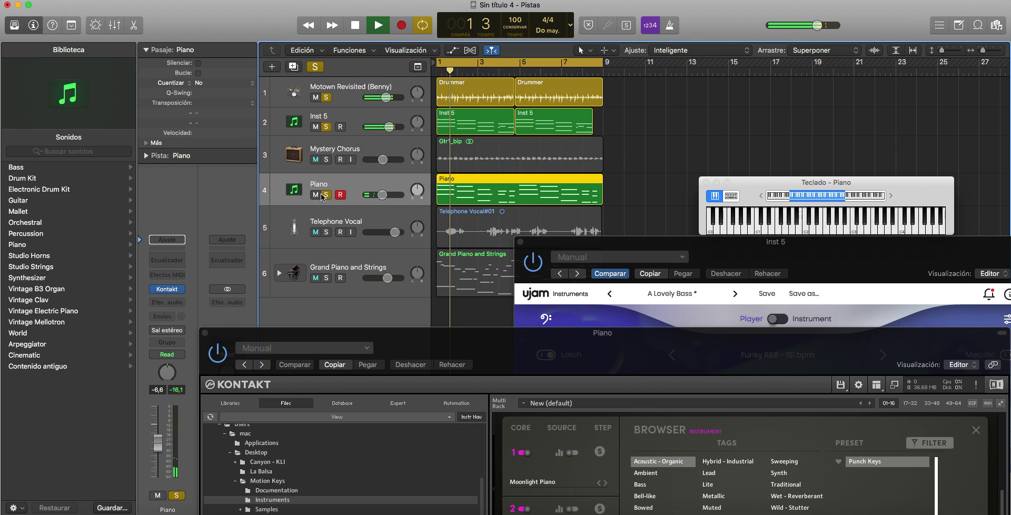
{"action": "left_click", "coordinate": [341, 196]}
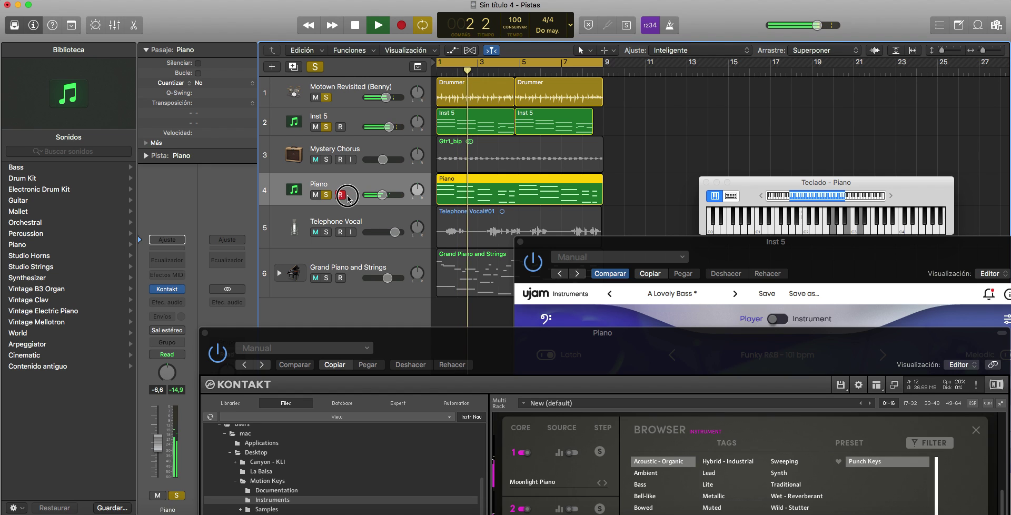
{"action": "left_click_drag", "start_coordinate": [383, 195], "coordinate": [398, 195]}
{"action": "key", "text": "space"}
Step: Add the Evolving, Punchy and Wet - Reverberant tags to the Motion Keys preset filter on the Piano track
{"action": "left_click_drag", "start_coordinate": [725, 337], "coordinate": [676, 50]}
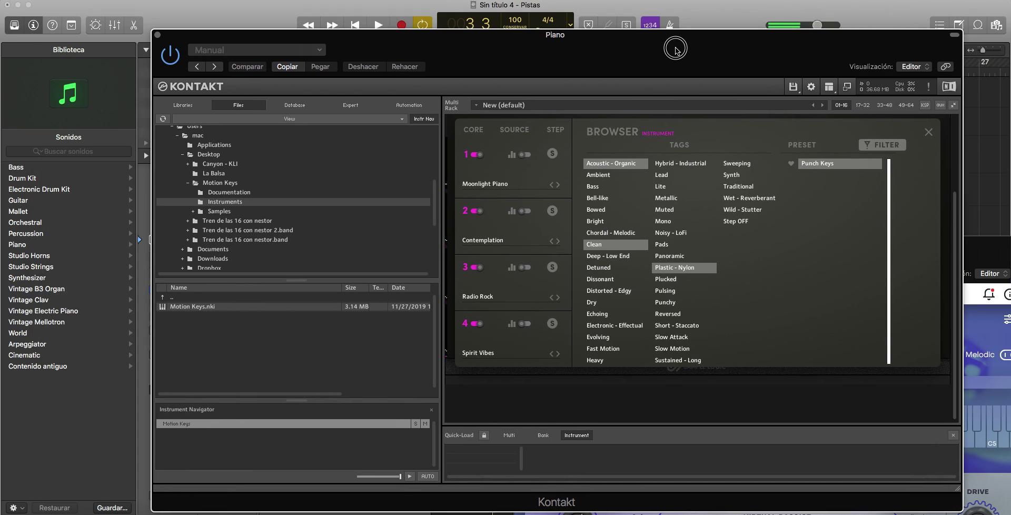
{"action": "left_click", "coordinate": [604, 339]}
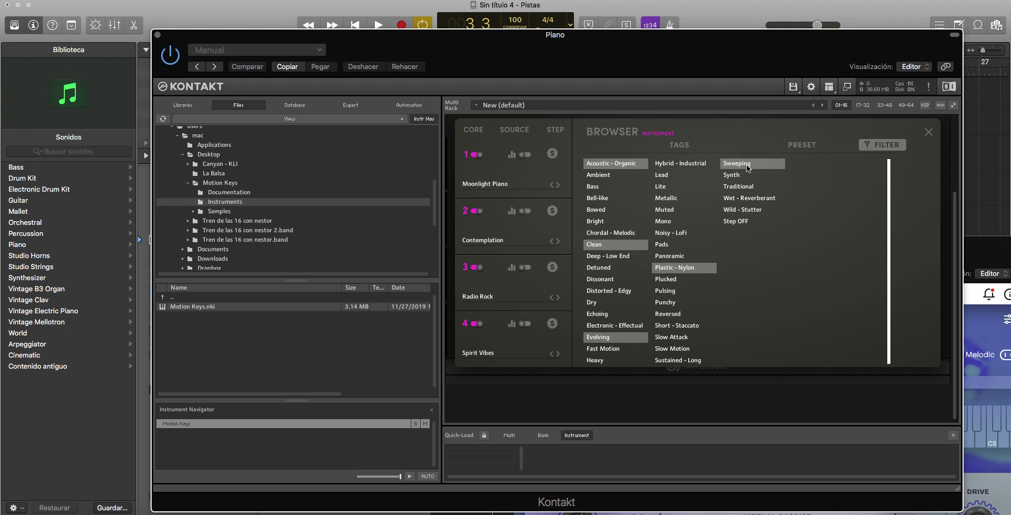
{"action": "scroll", "coordinate": [748, 168], "scroll_direction": "down", "scroll_amount": 1}
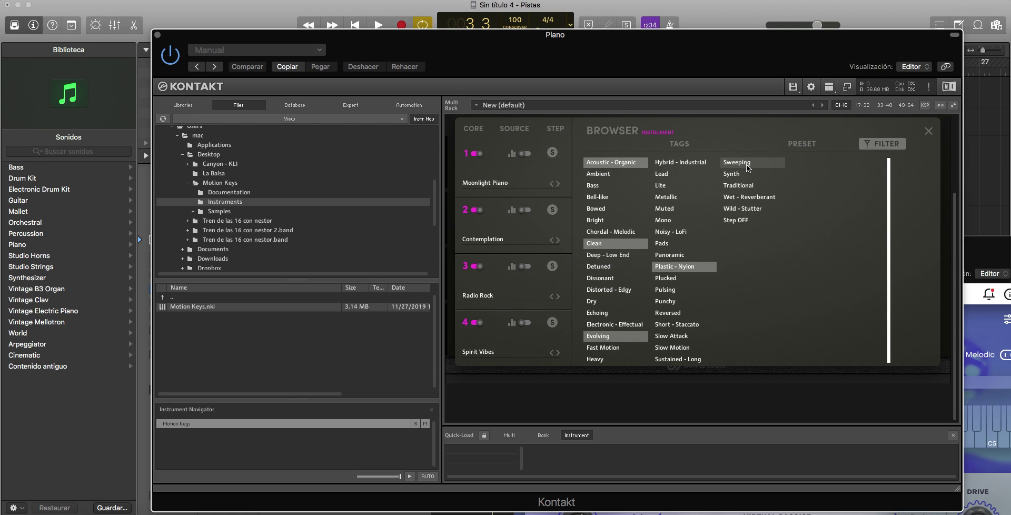
{"action": "scroll", "coordinate": [731, 196], "scroll_direction": "up", "scroll_amount": 3}
{"action": "scroll", "coordinate": [731, 196], "scroll_direction": "down", "scroll_amount": 2}
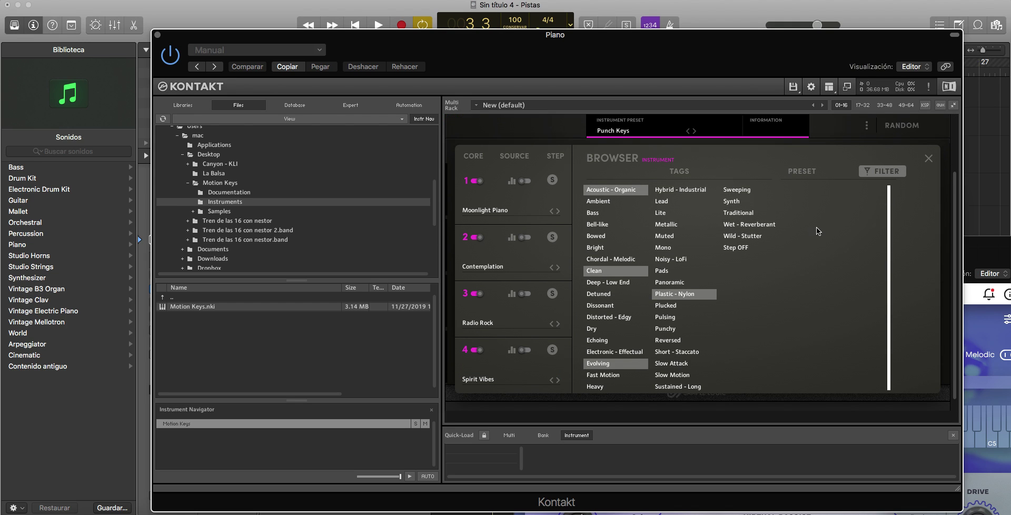
{"action": "scroll", "coordinate": [818, 231], "scroll_direction": "down", "scroll_amount": 1}
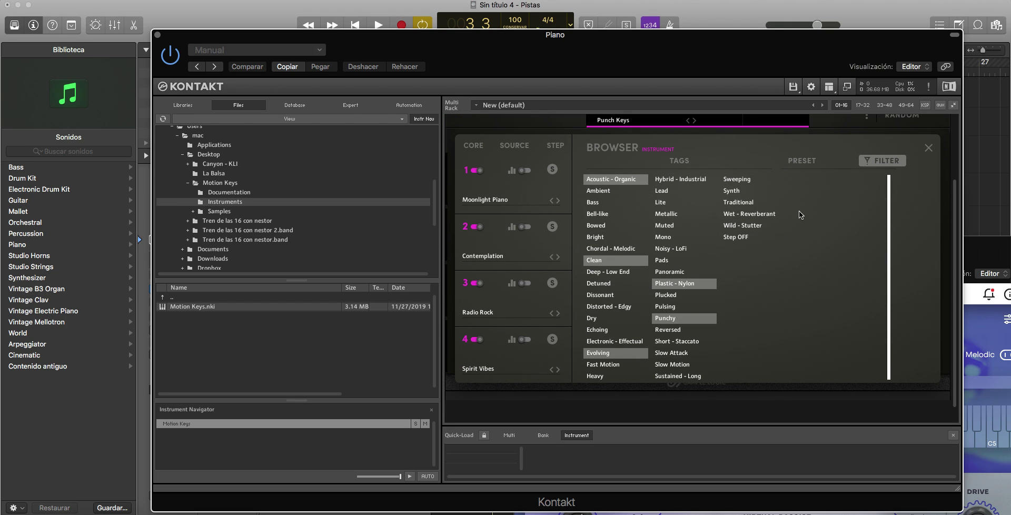
{"action": "left_click", "coordinate": [769, 214]}
Step: Move the Kontakt window clear of the tracks and listen to the soloed drums, bass and Piano
{"action": "left_click_drag", "start_coordinate": [611, 61], "coordinate": [690, 304]}
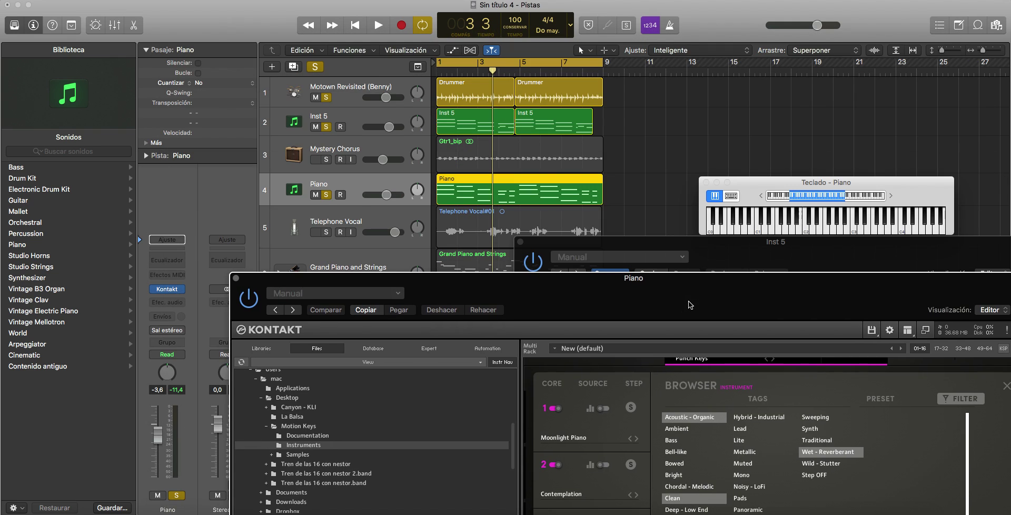
{"action": "key", "text": "space"}
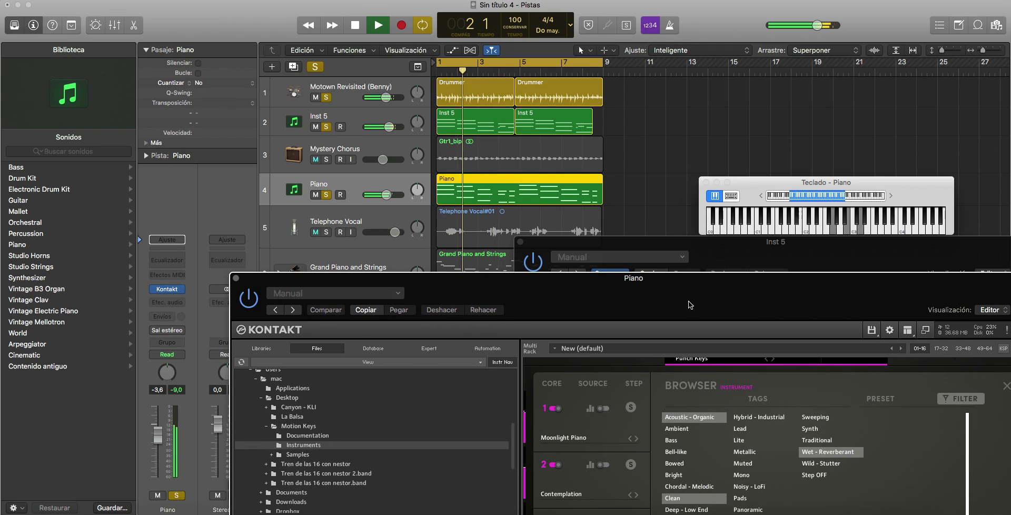
{"action": "key", "text": "space"}
Step: Filter the Motion Keys presets only by Acoustic - Organic, Ambient and Wet - Reverberant, and load On The Dark Trail
{"action": "left_click_drag", "start_coordinate": [778, 308], "coordinate": [618, 70]}
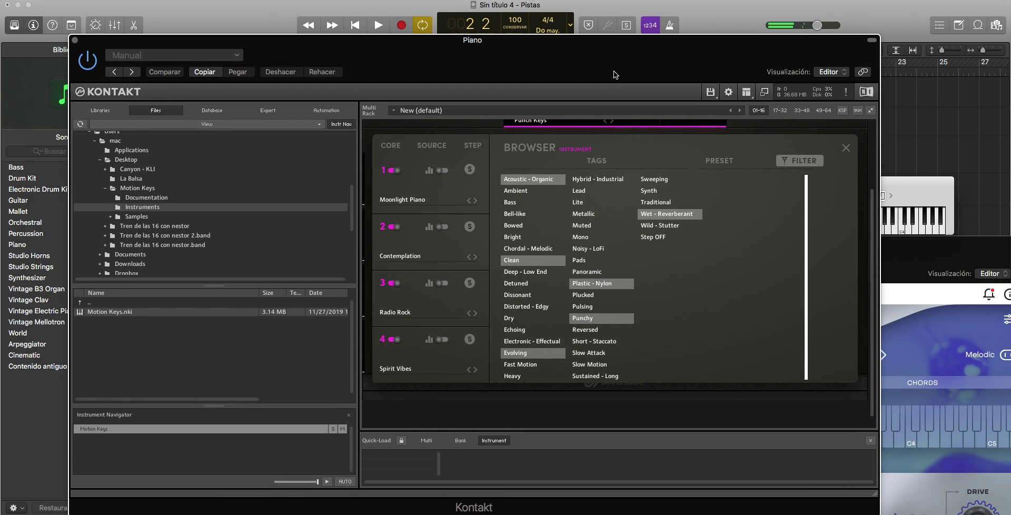
{"action": "left_click", "coordinate": [505, 194]}
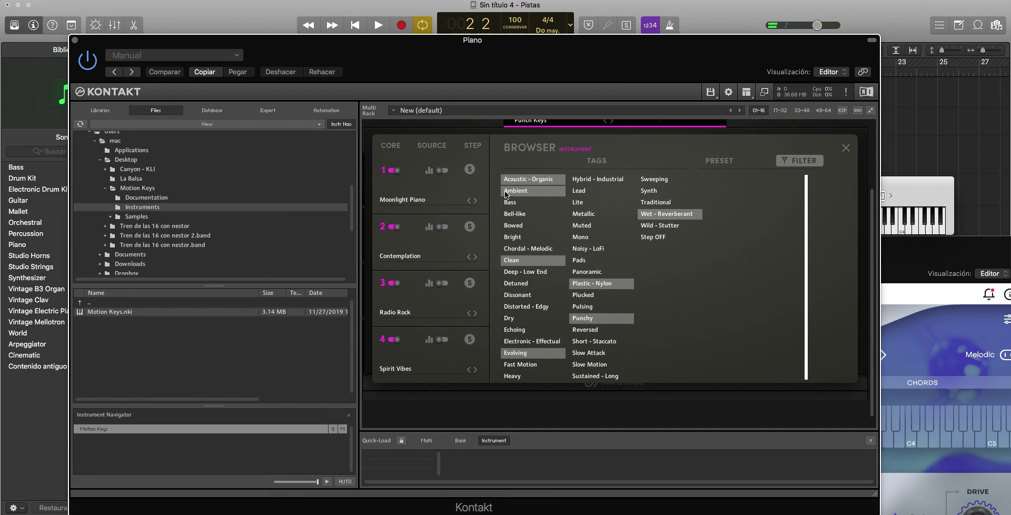
{"action": "left_click", "coordinate": [516, 262]}
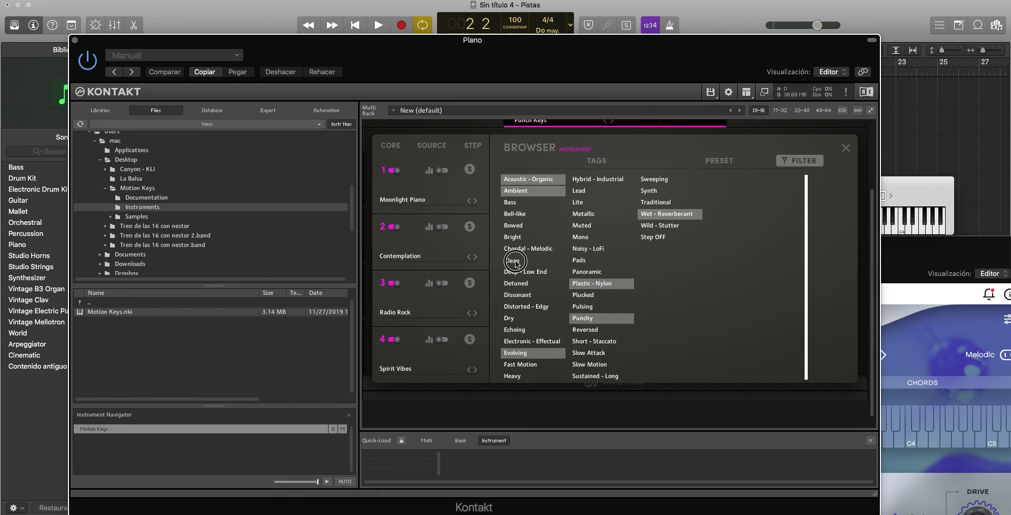
{"action": "left_click", "coordinate": [598, 321]}
{"action": "left_click", "coordinate": [667, 216]}
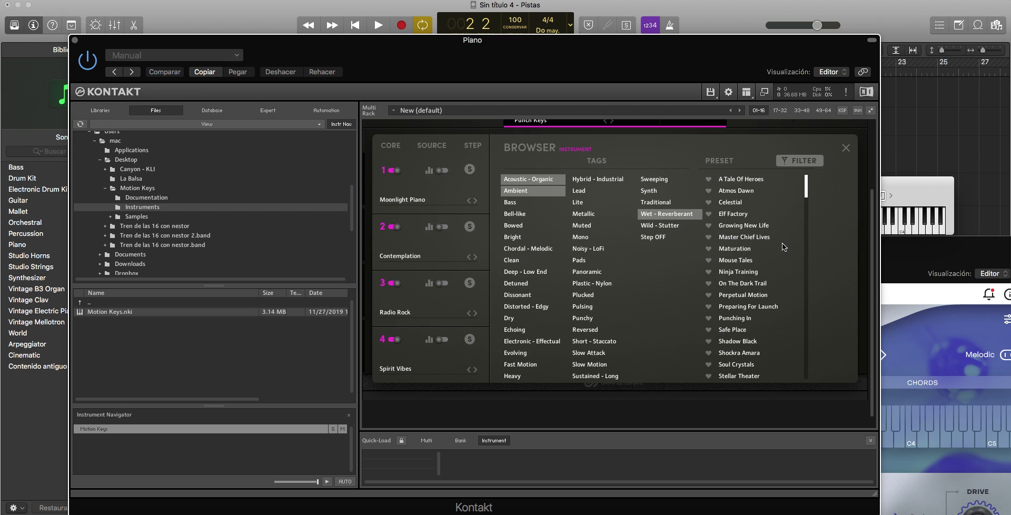
{"action": "left_click", "coordinate": [735, 285]}
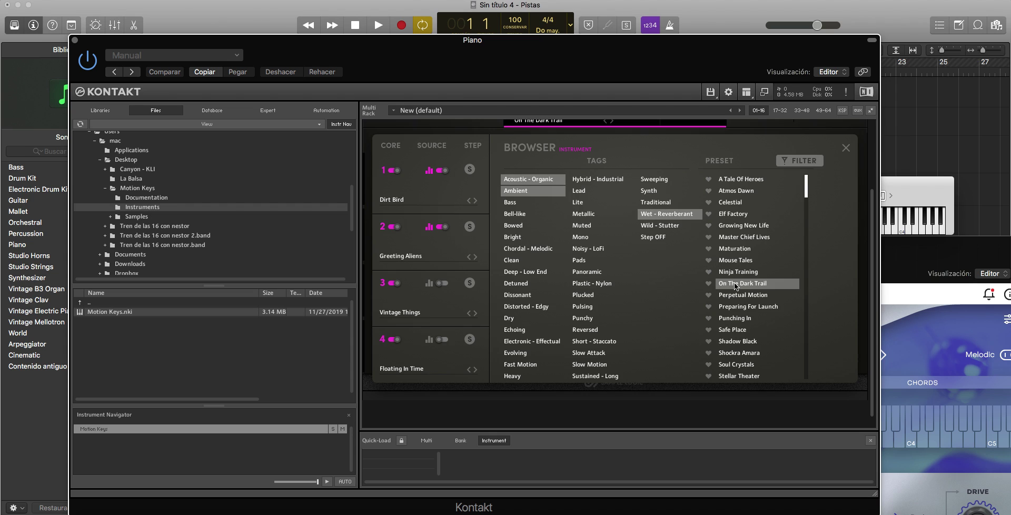
Step: Start playback, close the Piano's Kontakt window and turn off all solos to hear the full mix
{"action": "key", "text": "space"}
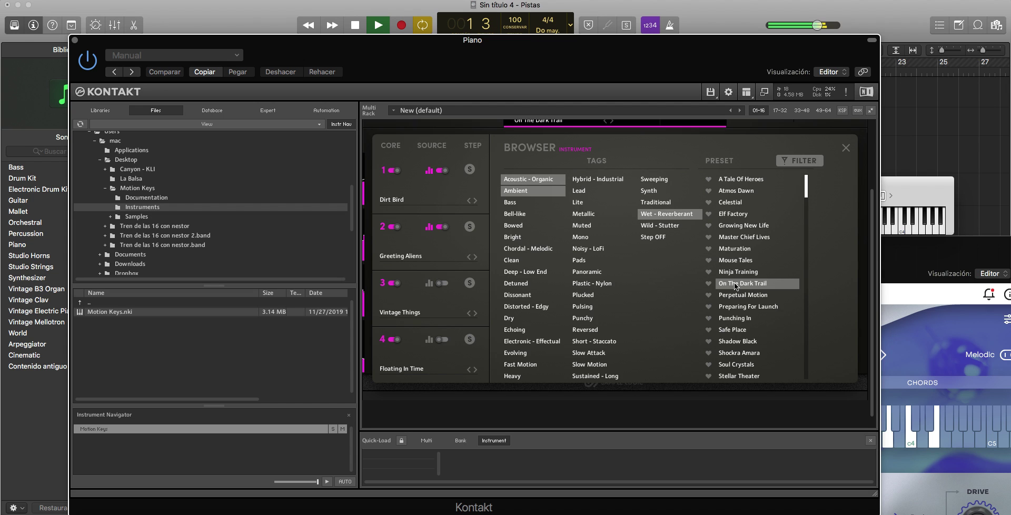
{"action": "key", "text": "super+w"}
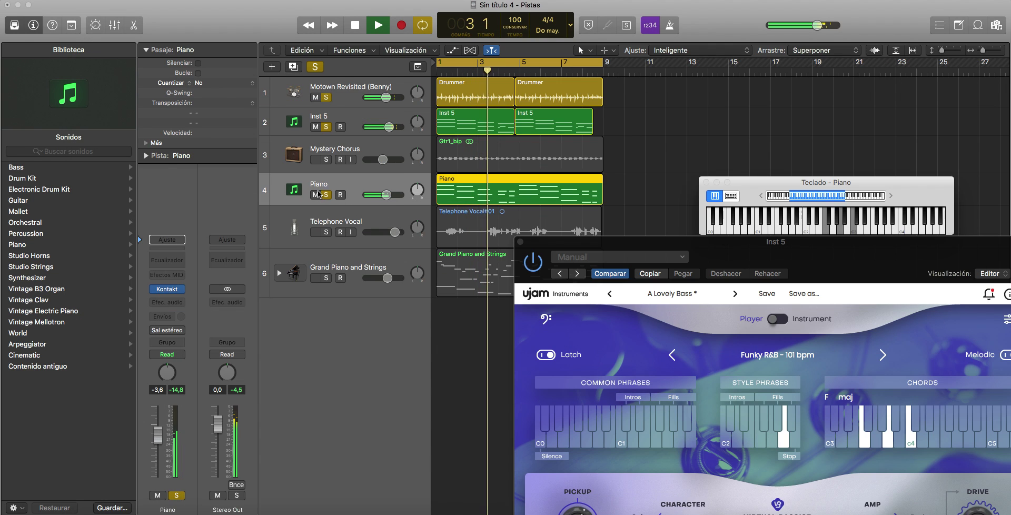
{"action": "left_click", "coordinate": [315, 66]}
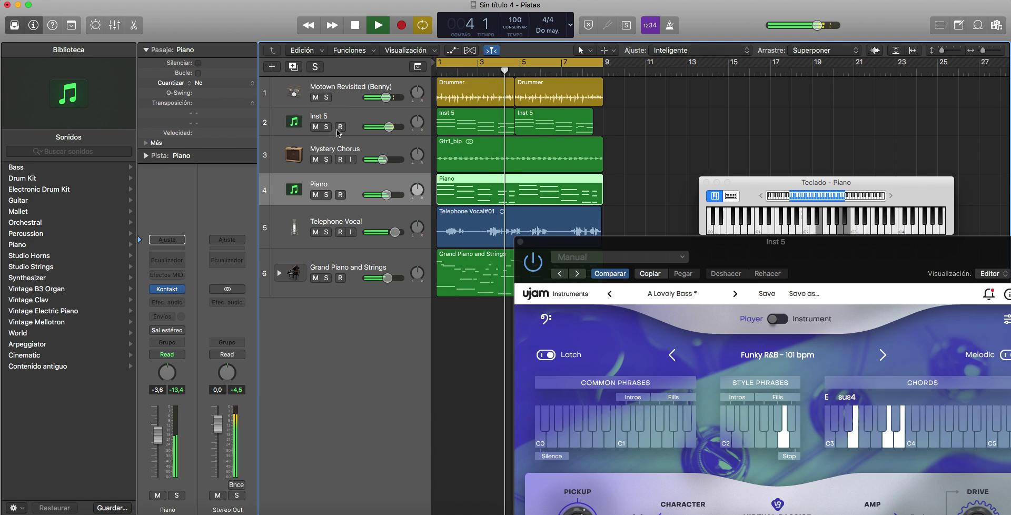
Step: Solo the Piano during playback, adding the Inst 5 bass and the Motown Revisited drums one by one
{"action": "left_click", "coordinate": [326, 195]}
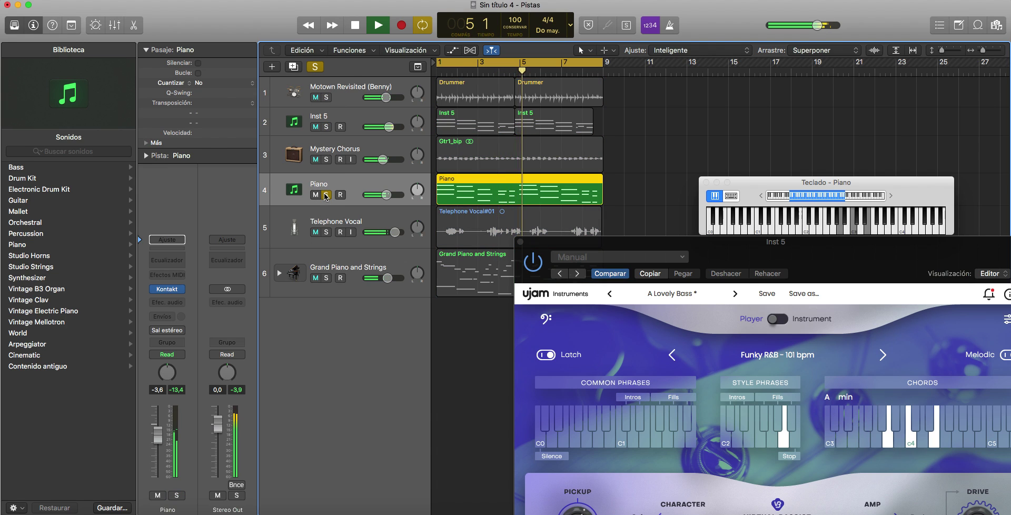
{"action": "left_click", "coordinate": [326, 128]}
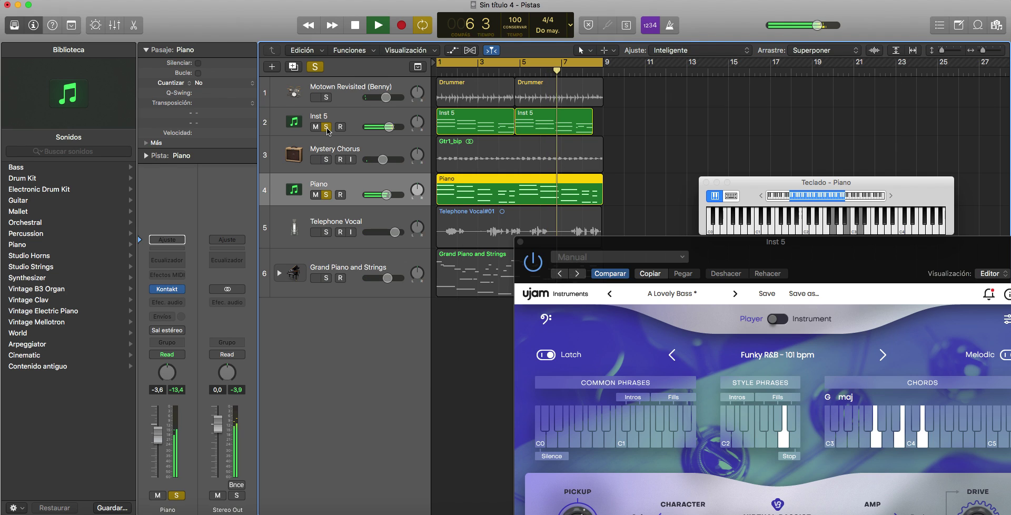
{"action": "left_click", "coordinate": [327, 97]}
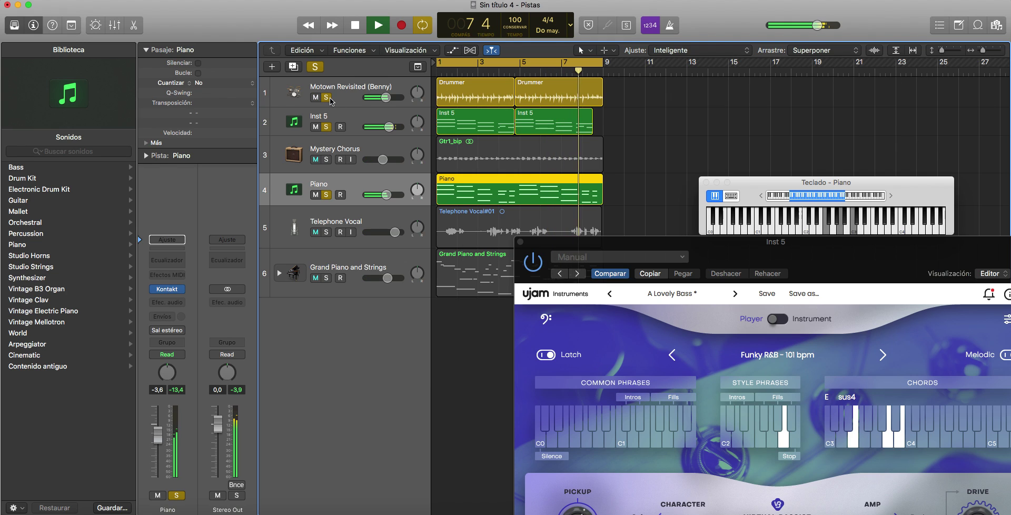
Step: Add Mystery Chorus, Grand Piano and Strings, and Telephone Vocal to the soloed mix, adjusting the Grand Piano and Strings volume
{"action": "left_click", "coordinate": [327, 160]}
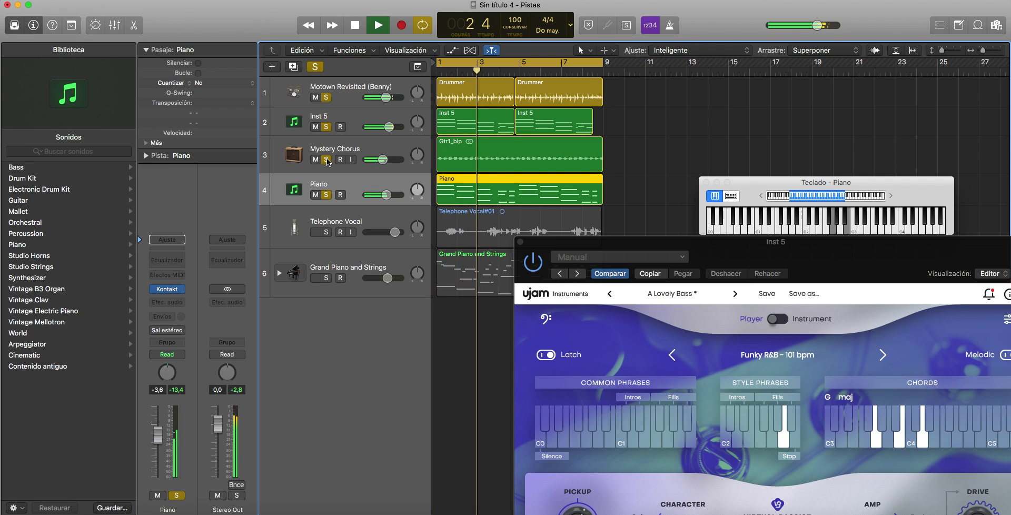
{"action": "left_click", "coordinate": [327, 278]}
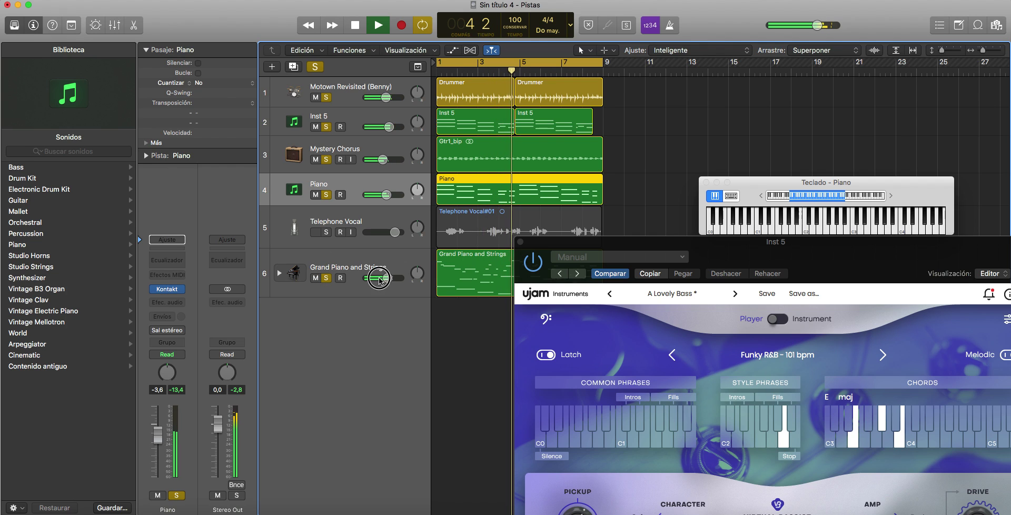
{"action": "left_click_drag", "start_coordinate": [380, 279], "coordinate": [387, 278]}
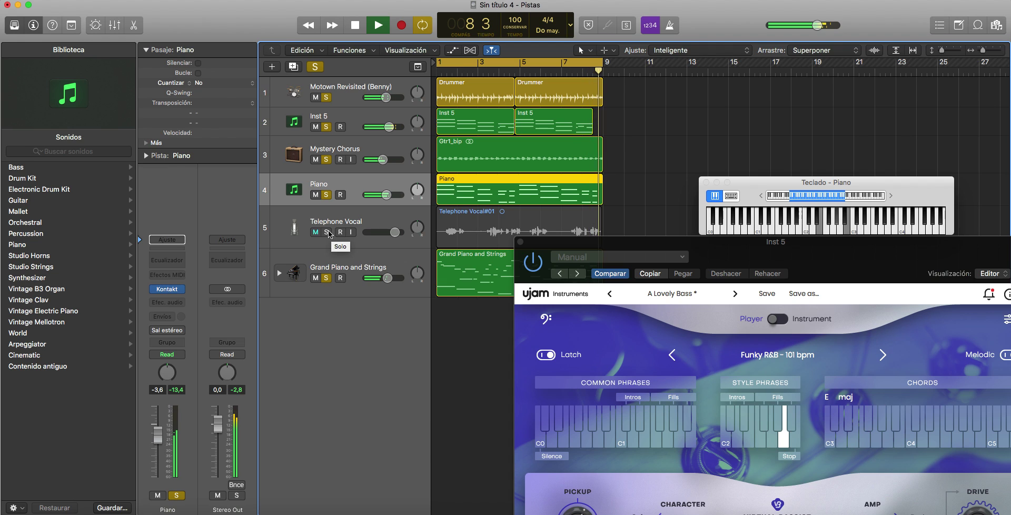
{"action": "left_click", "coordinate": [328, 232]}
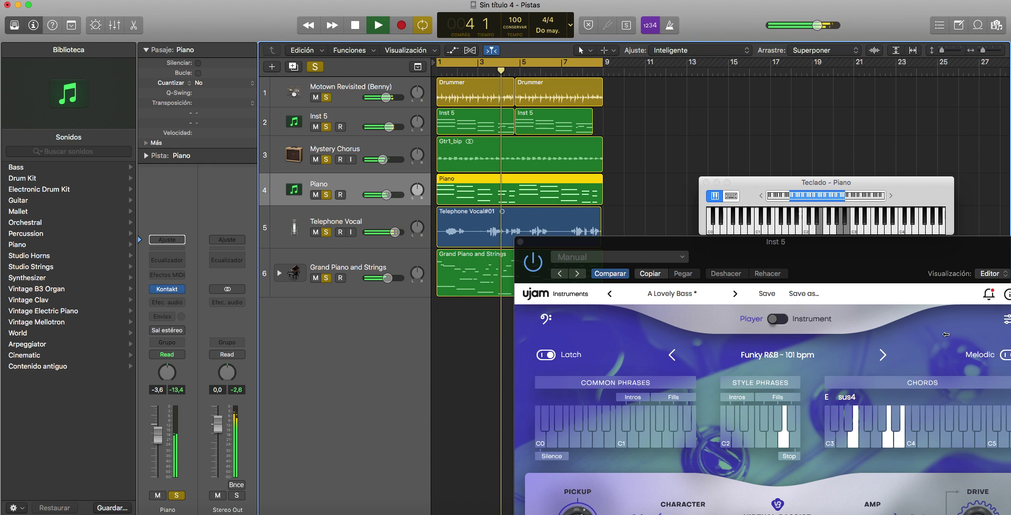
Step: Move the Inst 5 bass plug-in window up to show more of its controls, and stop playback
{"action": "left_click_drag", "start_coordinate": [881, 268], "coordinate": [866, 229]}
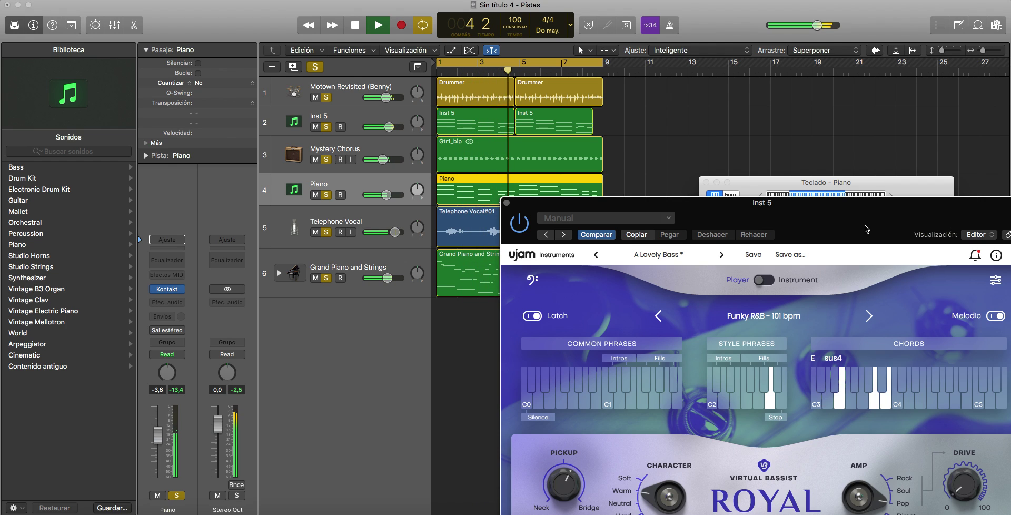
{"action": "key", "text": "space"}
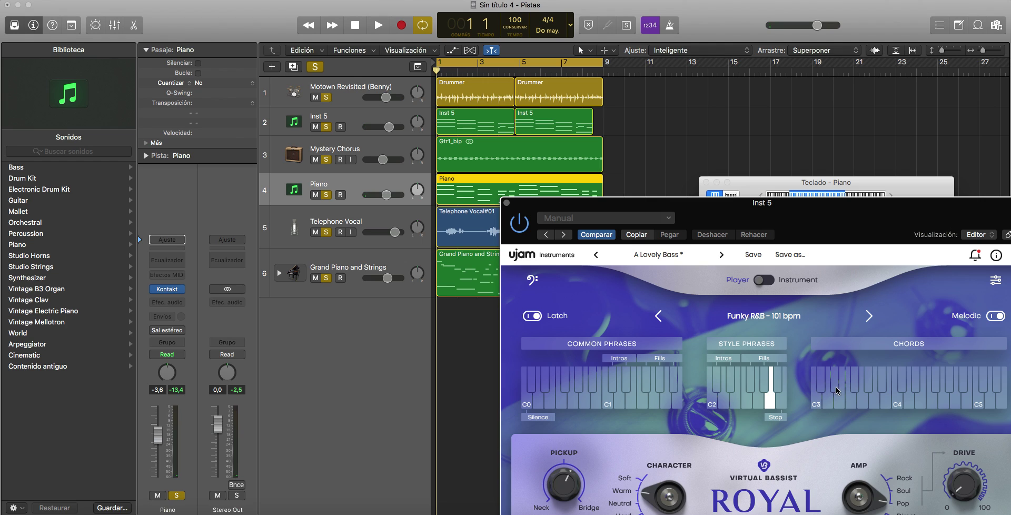
{"action": "left_click", "coordinate": [483, 514]}
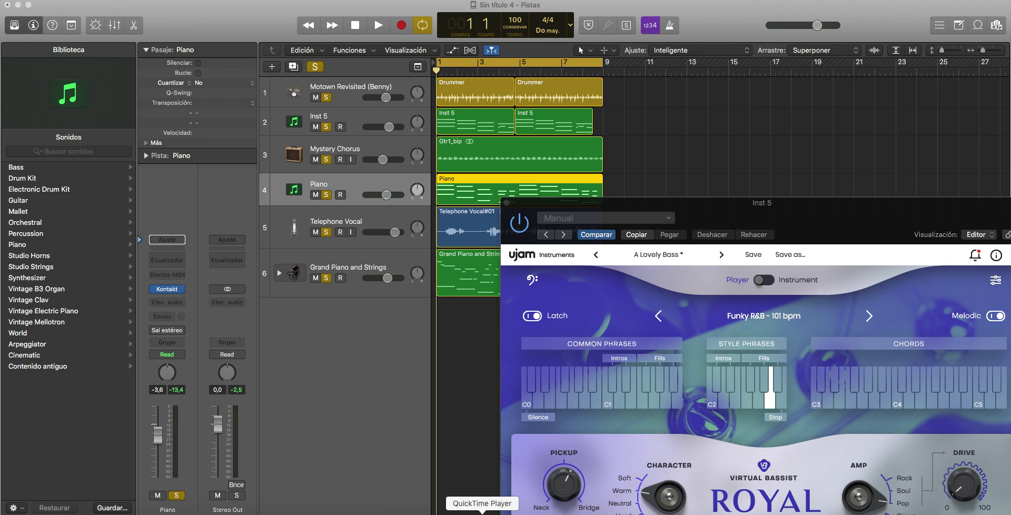